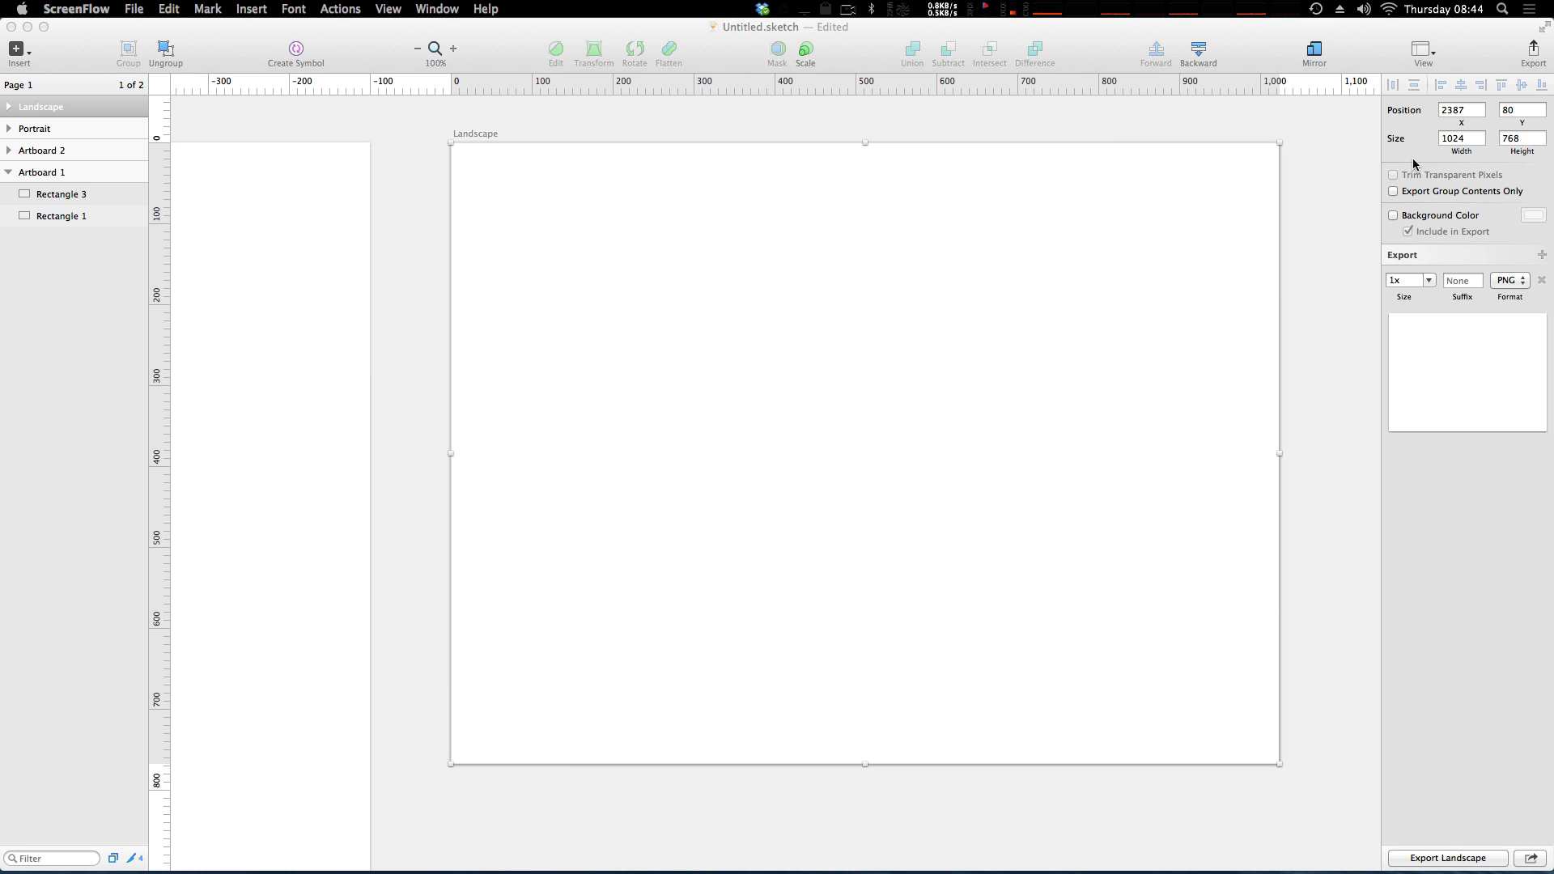
Draw a grey 652×343 rectangle at 245, 89 across the Landscape artboard's upper middle.
click(41, 126)
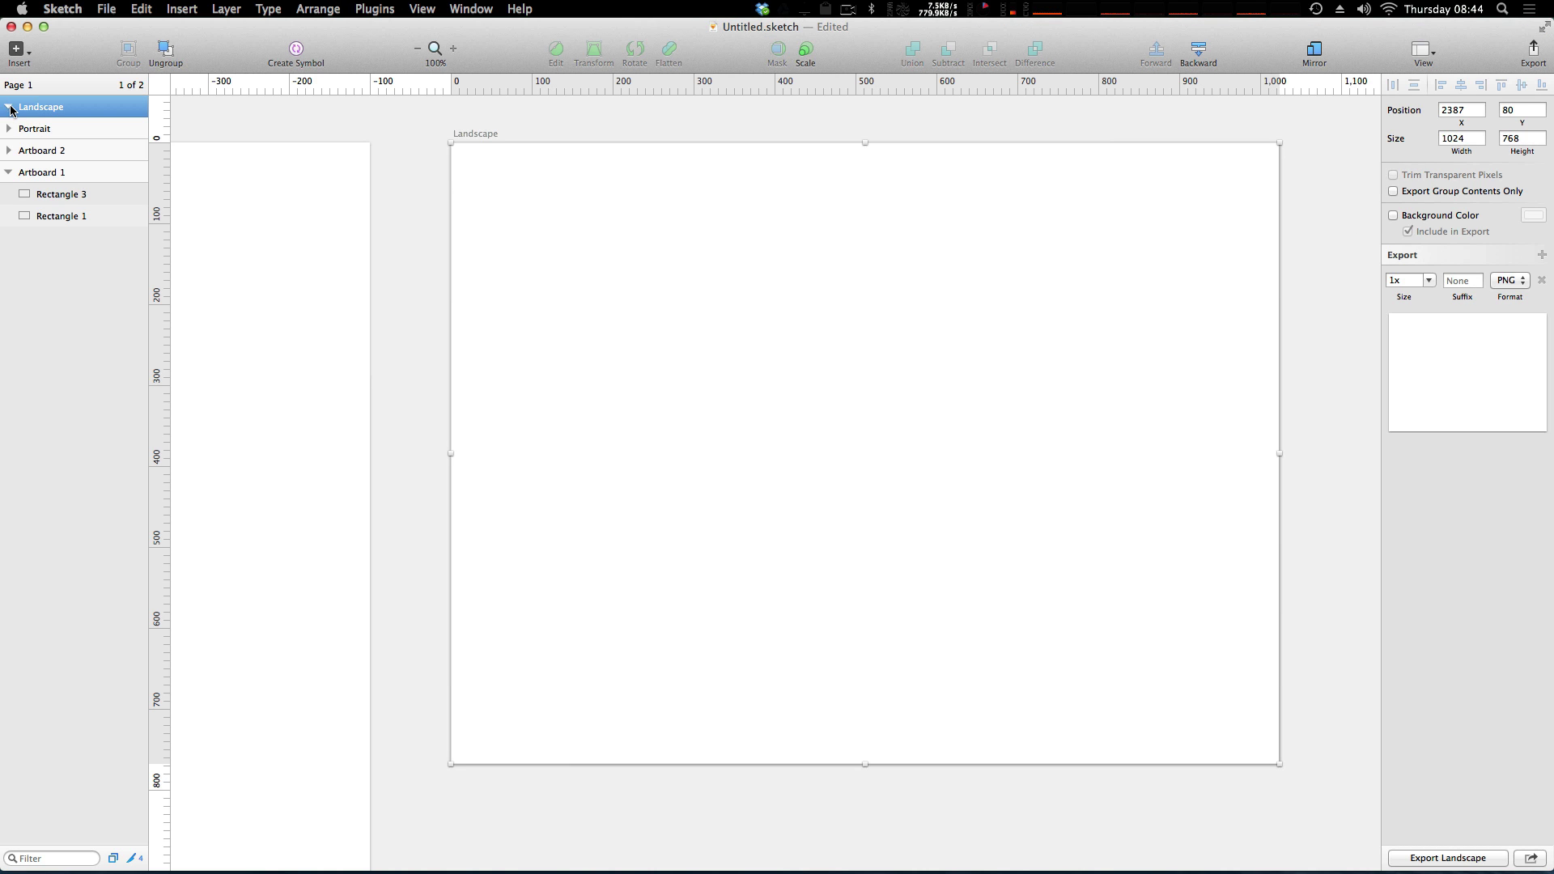
click(49, 193)
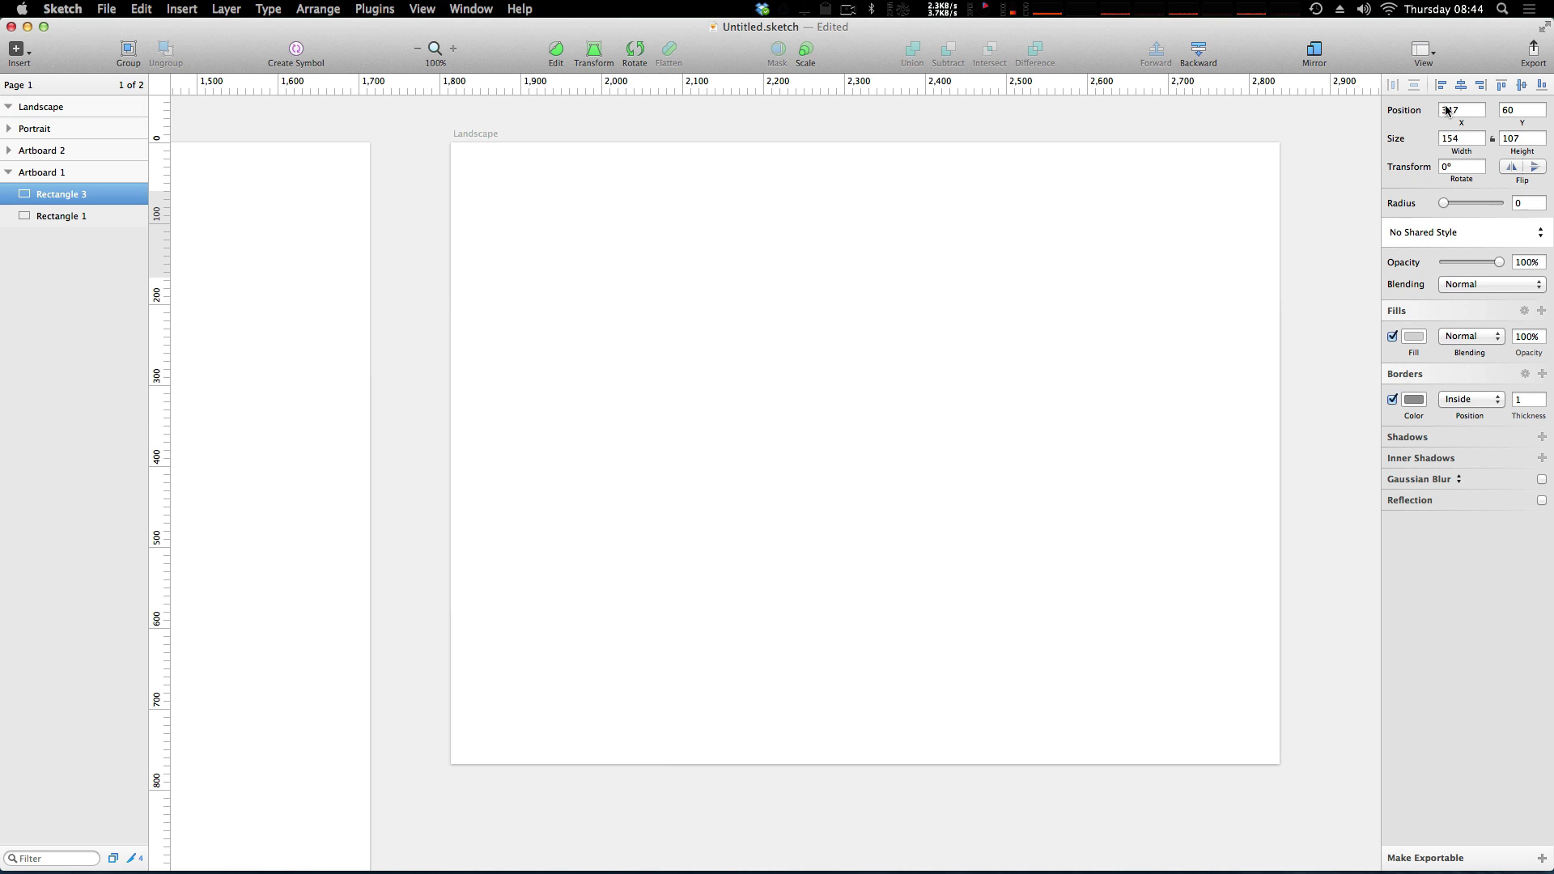
click(16, 108)
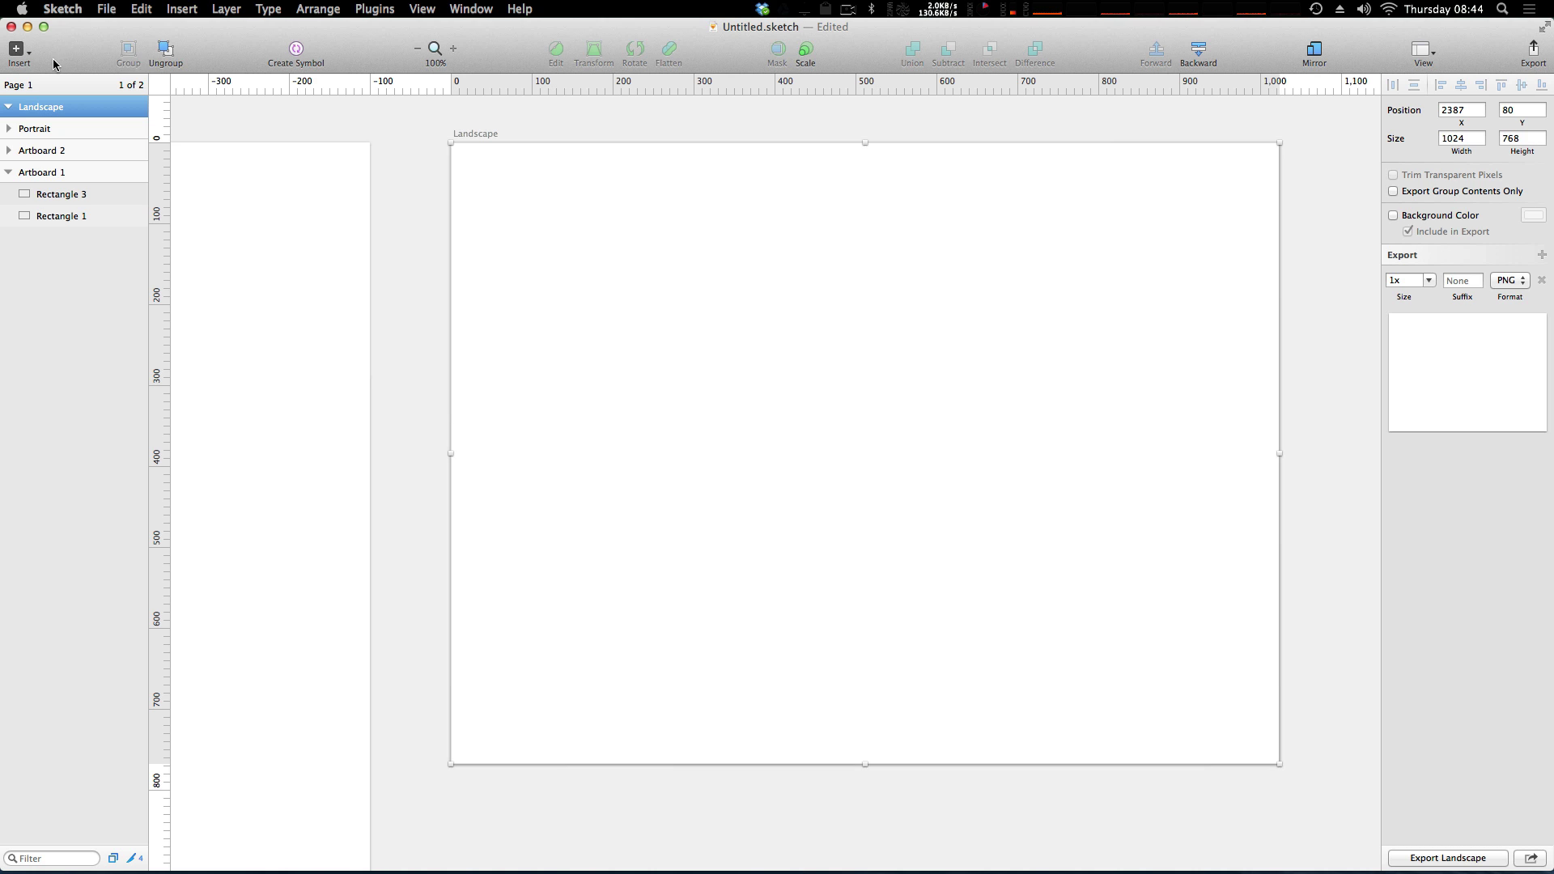
click(17, 50)
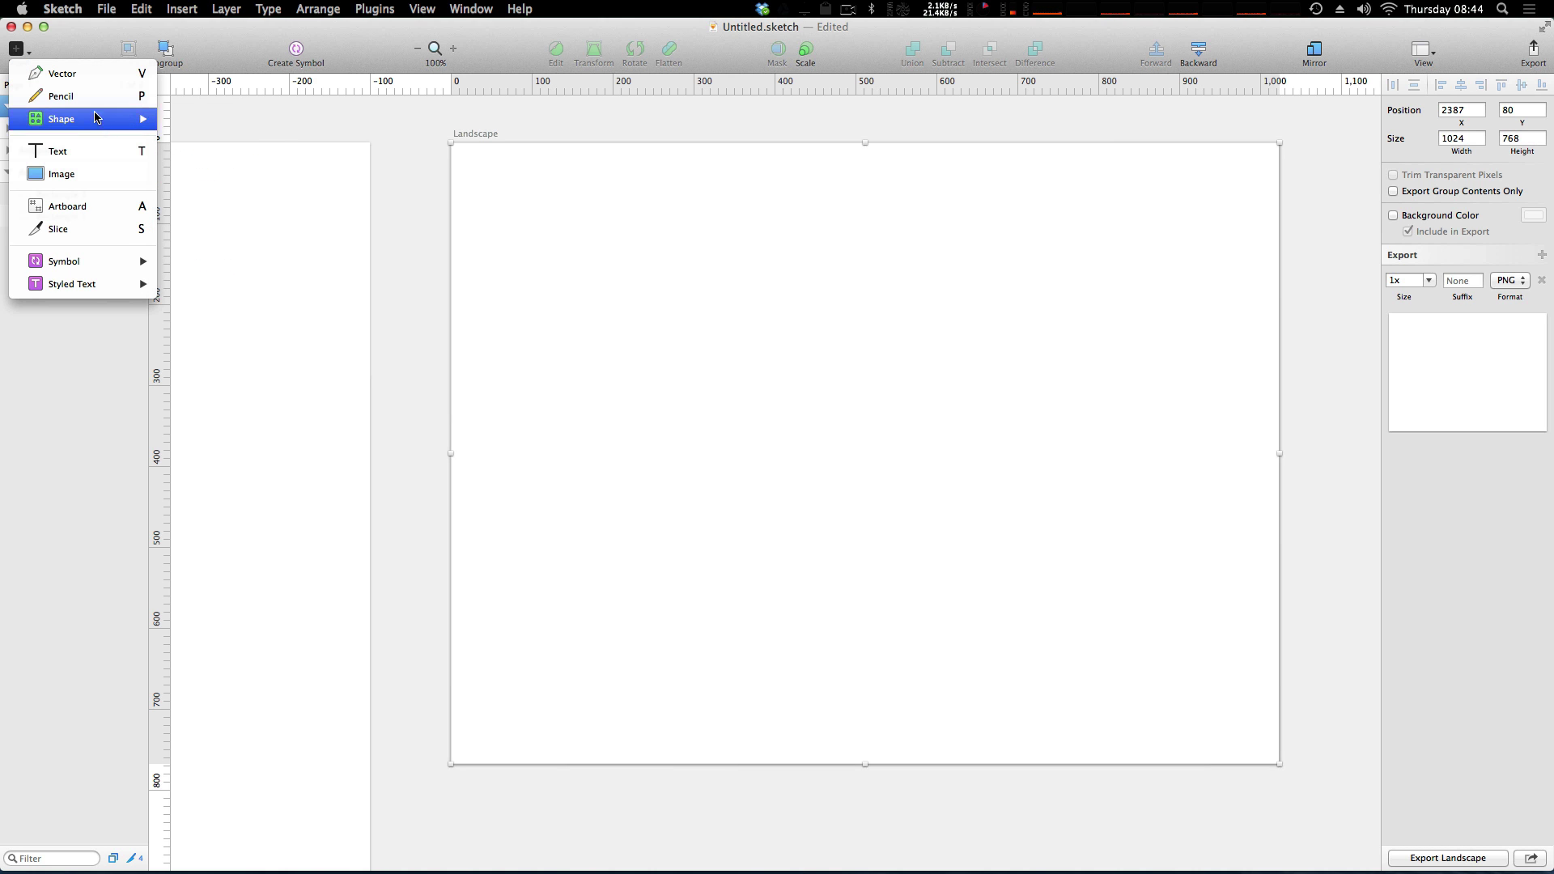
mouse_move(101, 119)
click(188, 166)
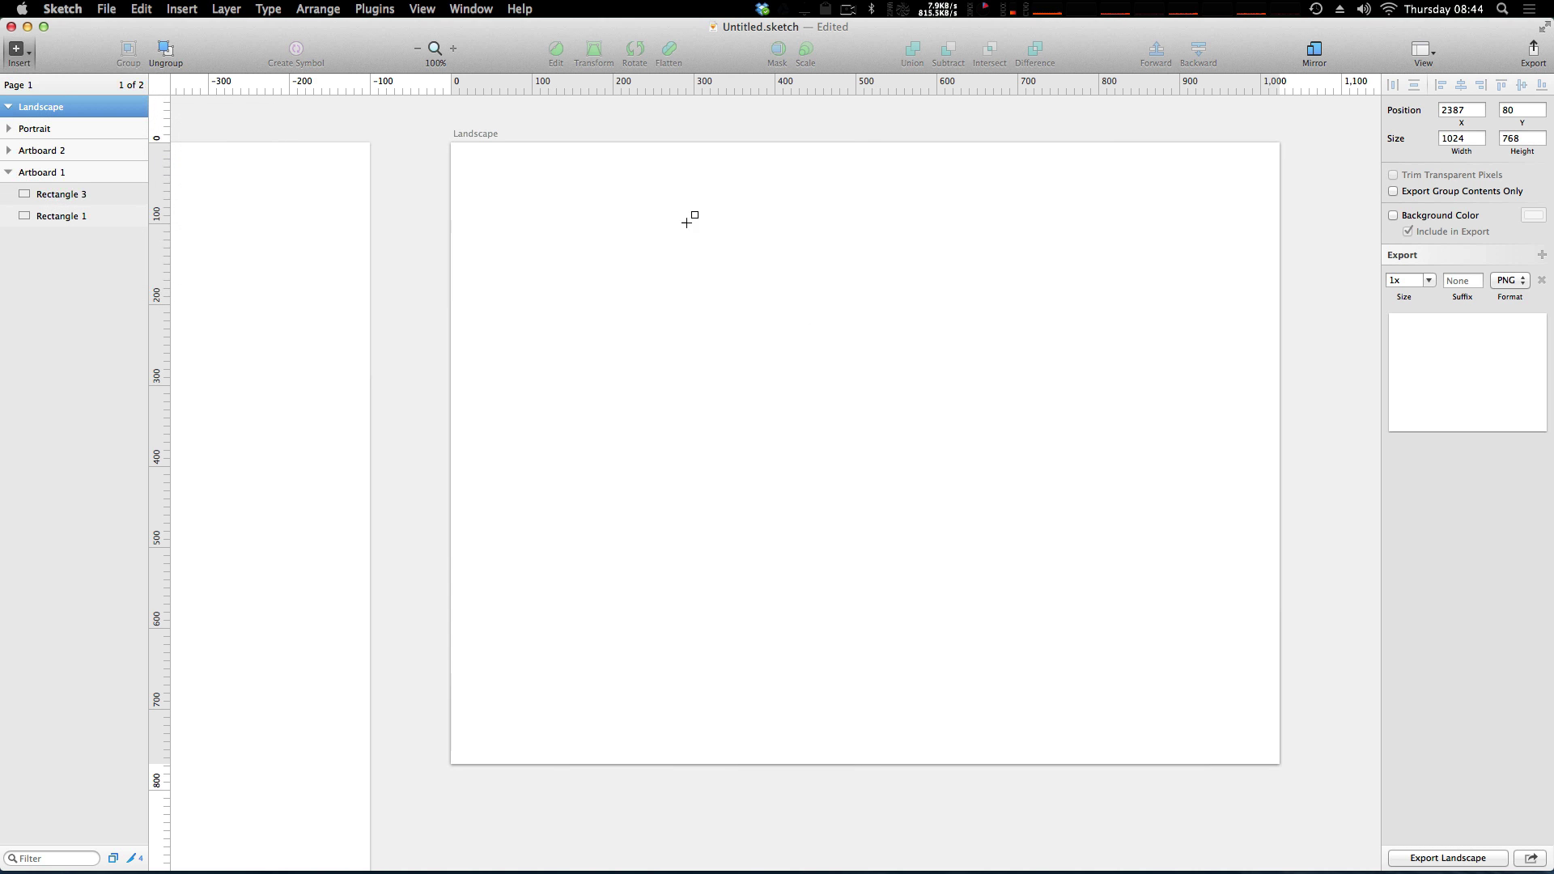
drag(649, 214, 1177, 492)
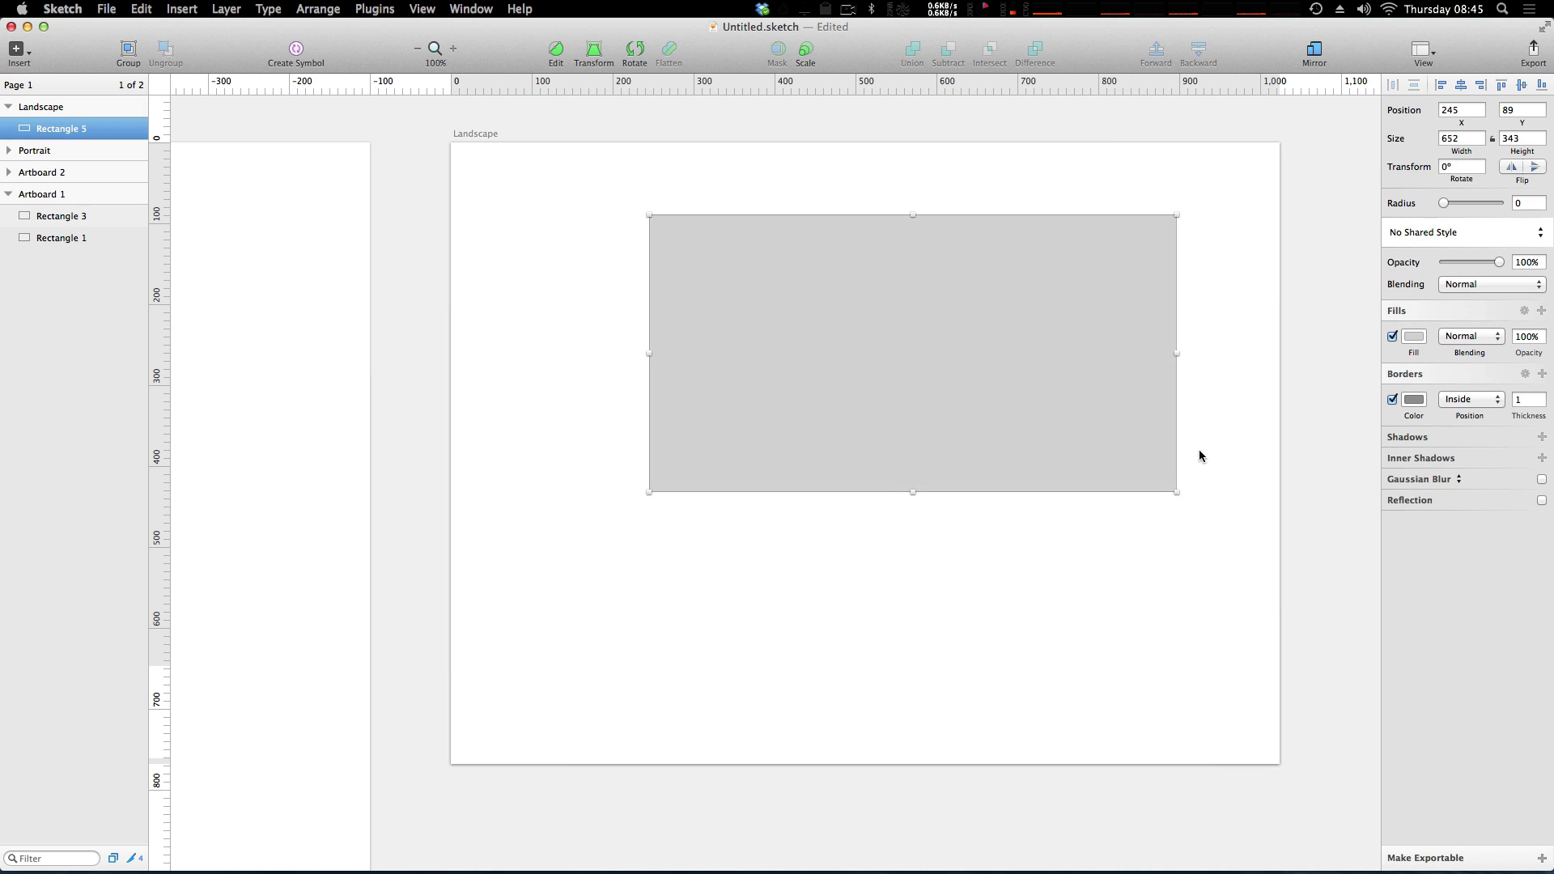
click(1206, 408)
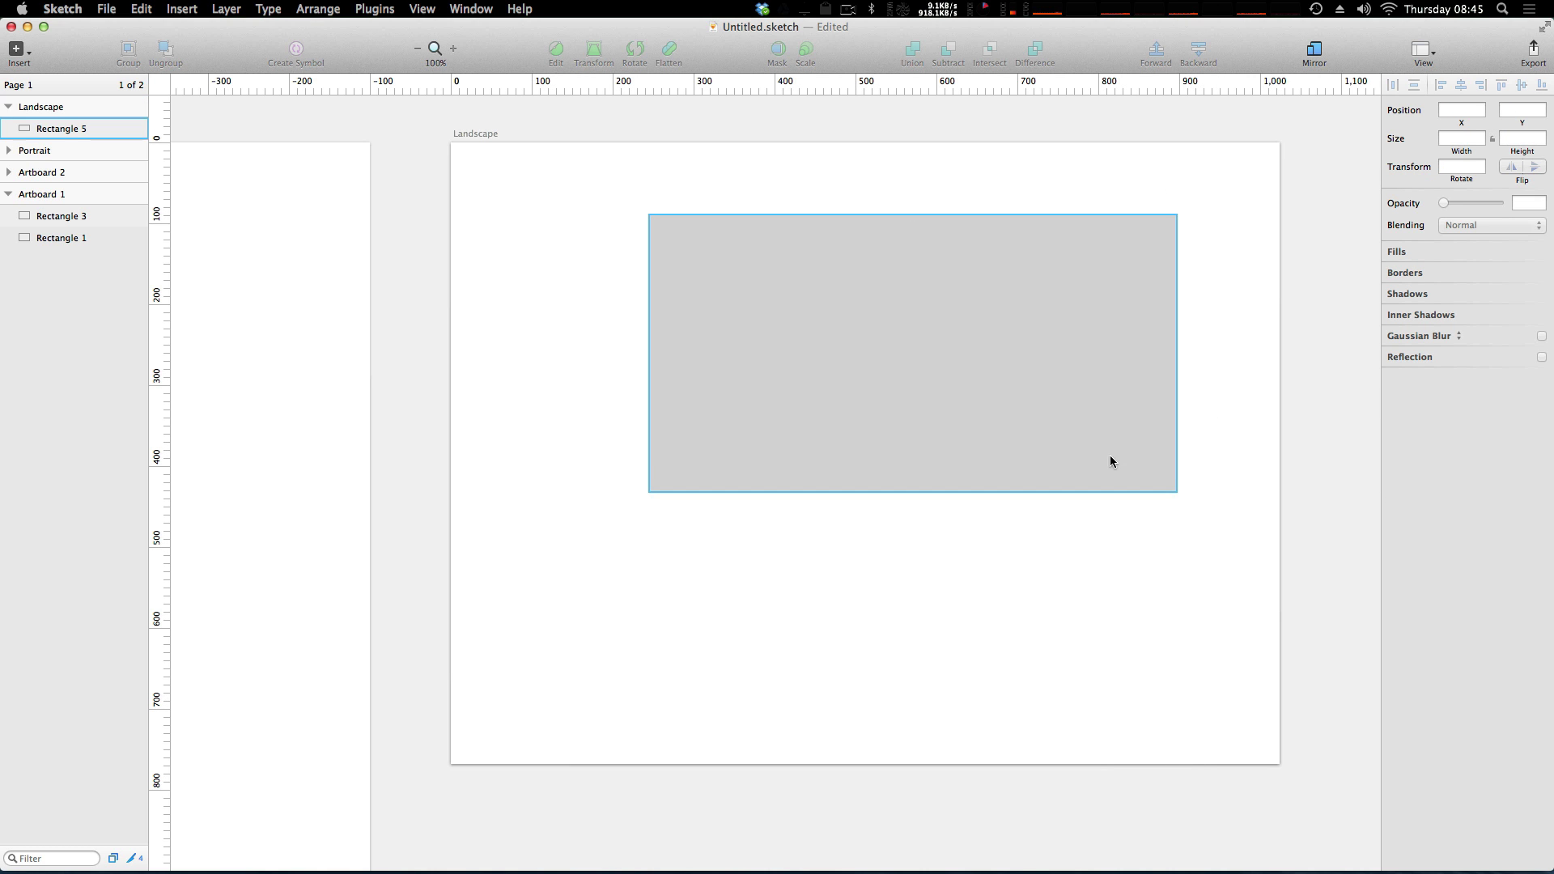
click(1067, 408)
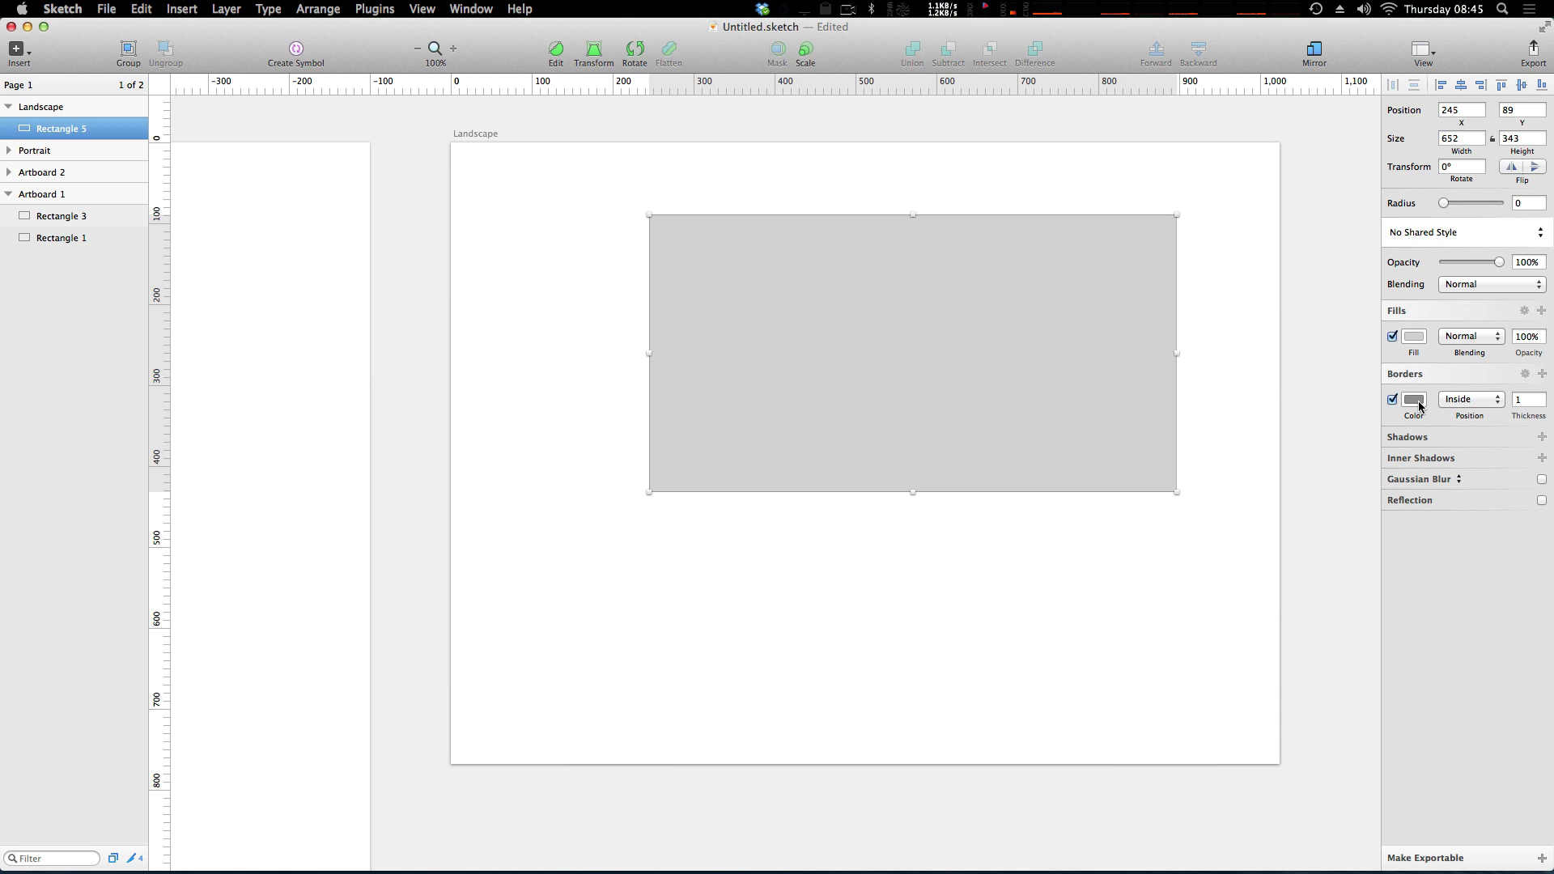
click(1222, 267)
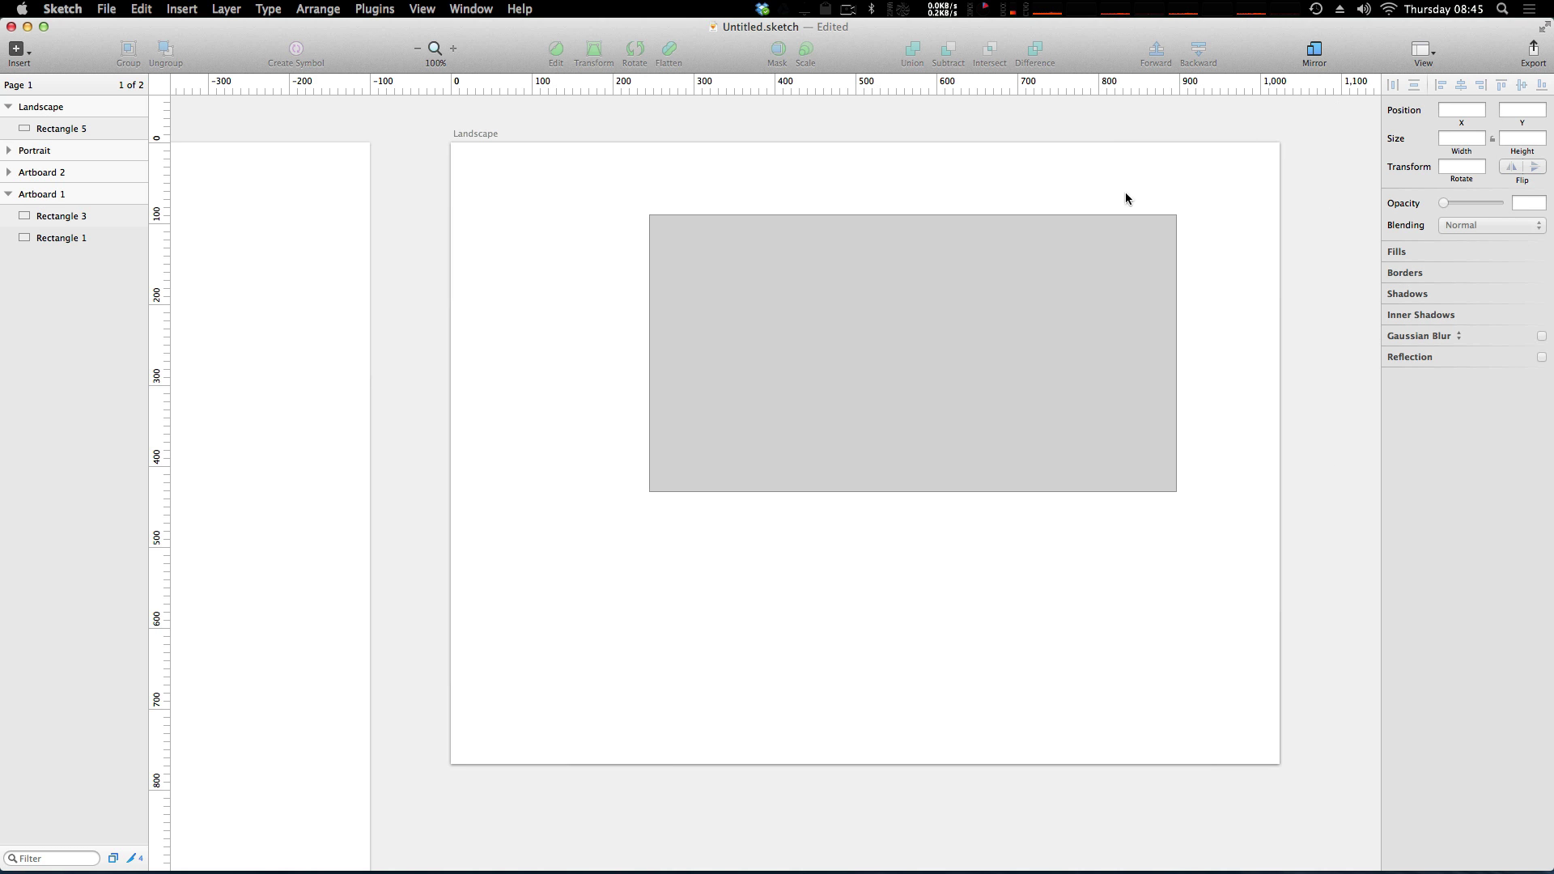
click(1007, 347)
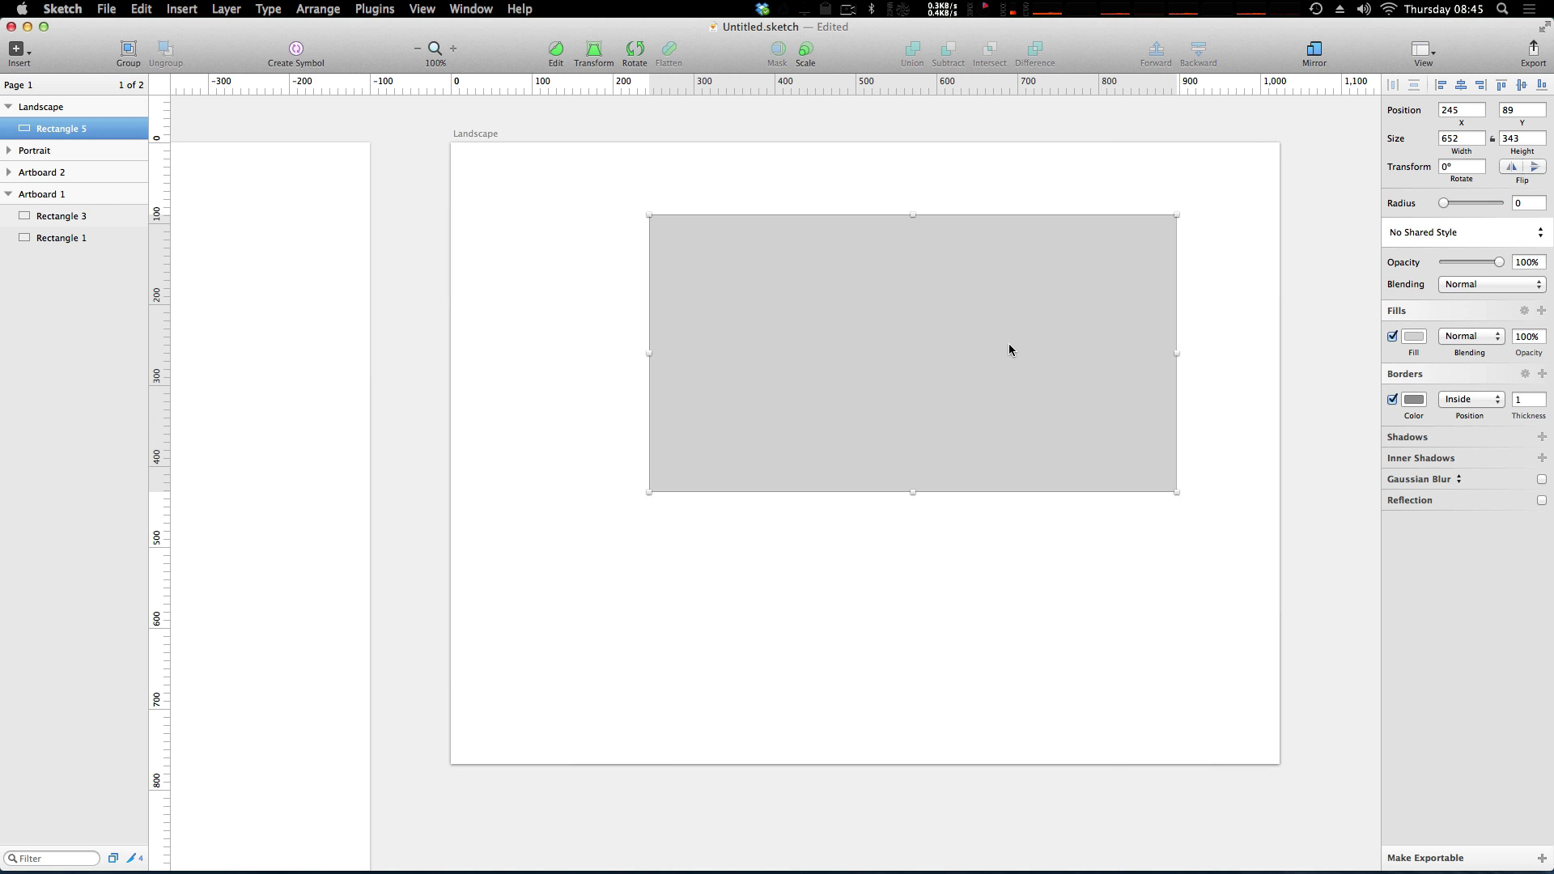
click(1479, 113)
click(1520, 111)
click(1466, 140)
double_click(1516, 141)
click(1452, 139)
click(1457, 168)
click(1532, 170)
mouse_move(1447, 206)
mouse_down()
mouse_move(1512, 204)
mouse_move(1449, 202)
mouse_up()
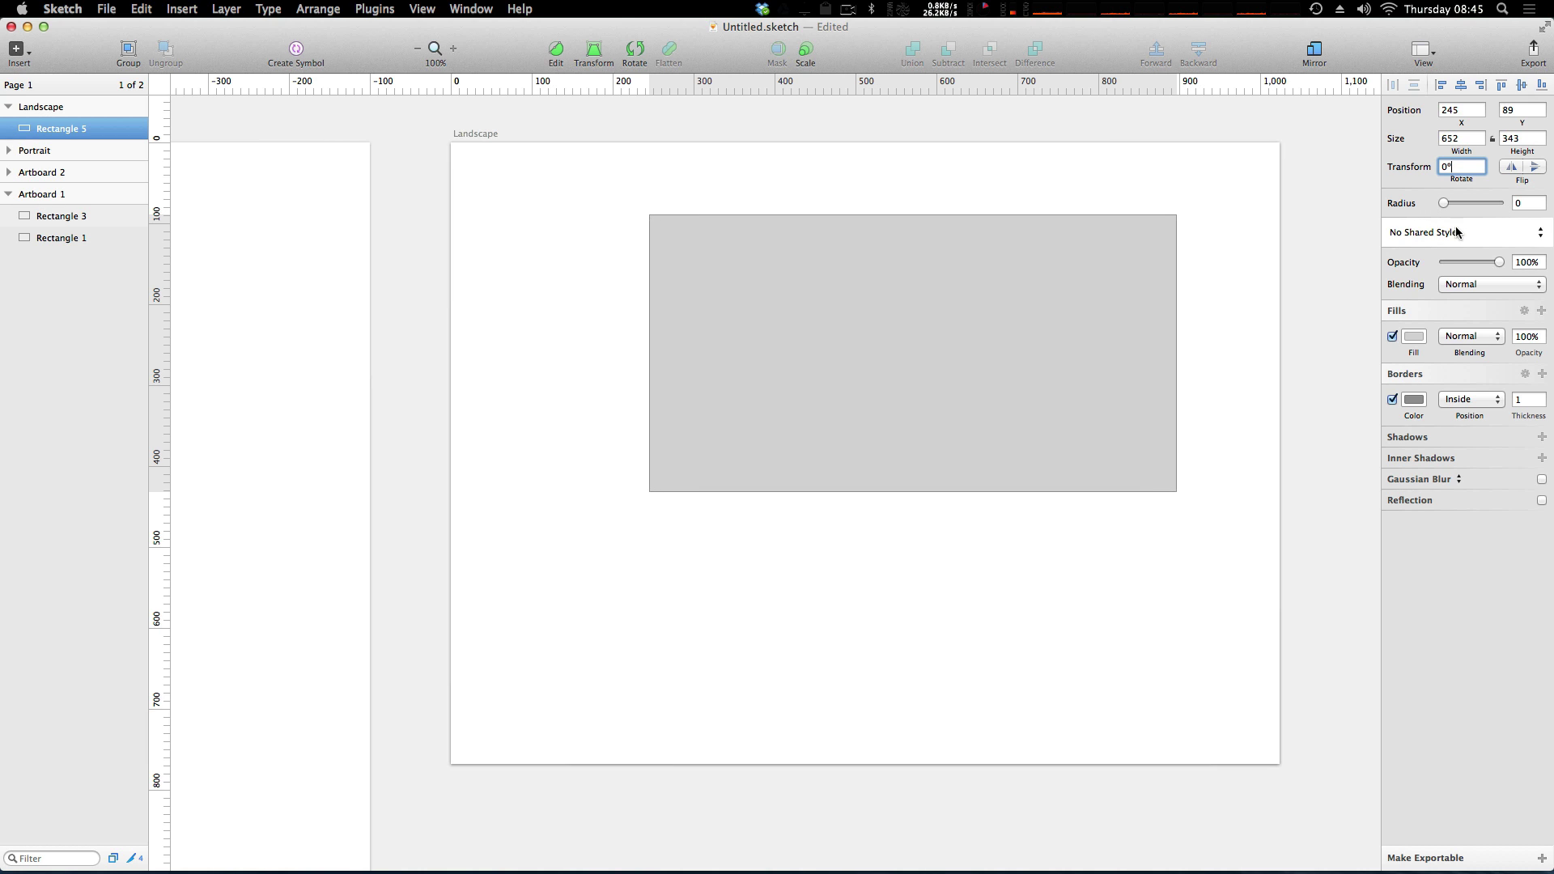
click(1541, 234)
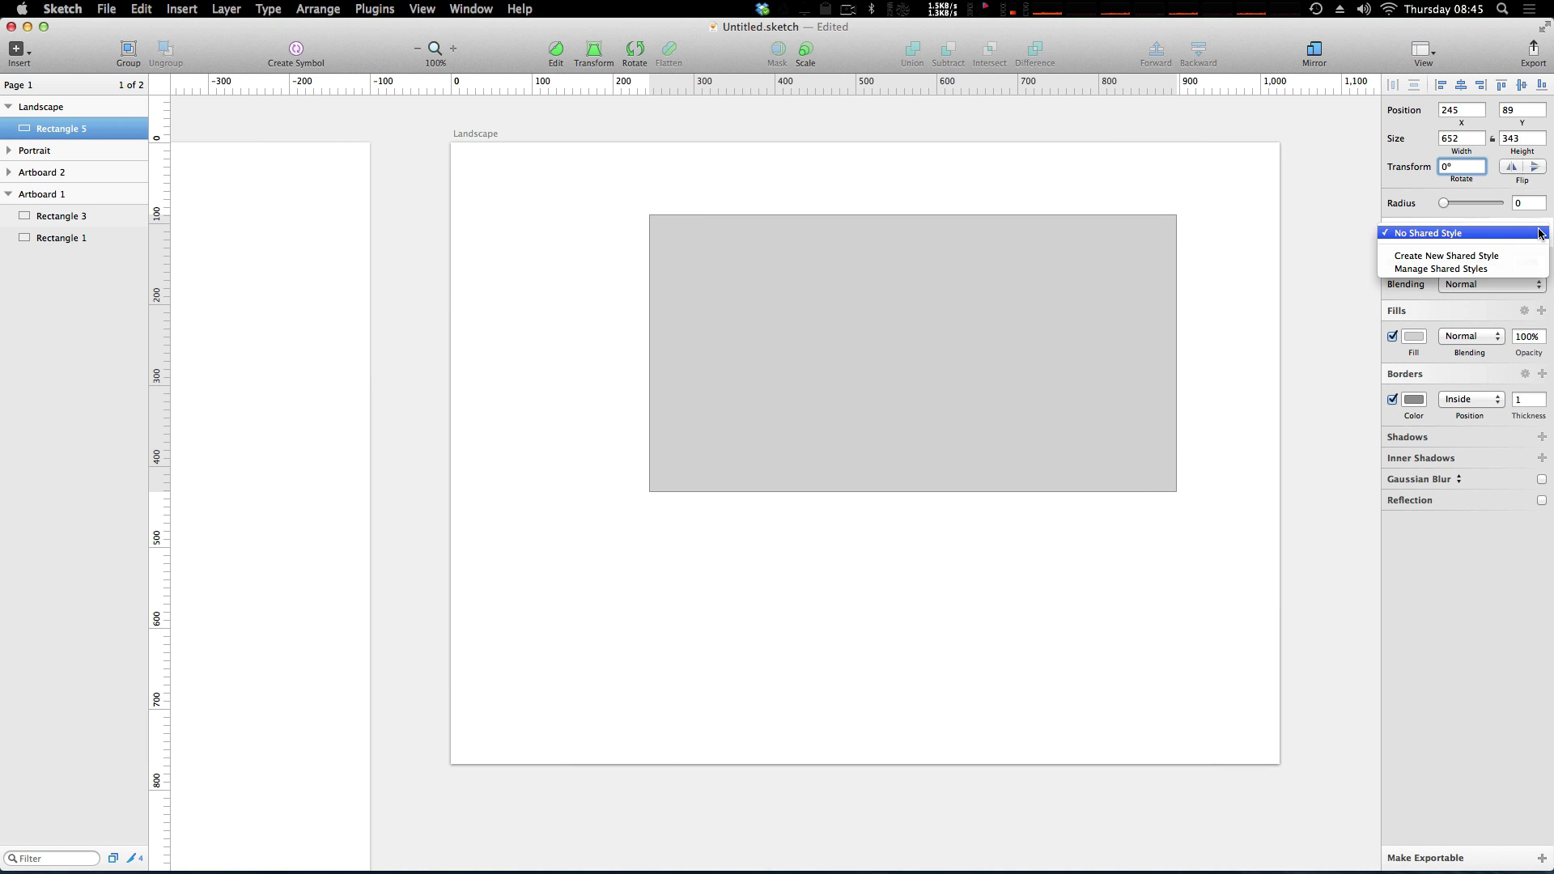
click(1540, 233)
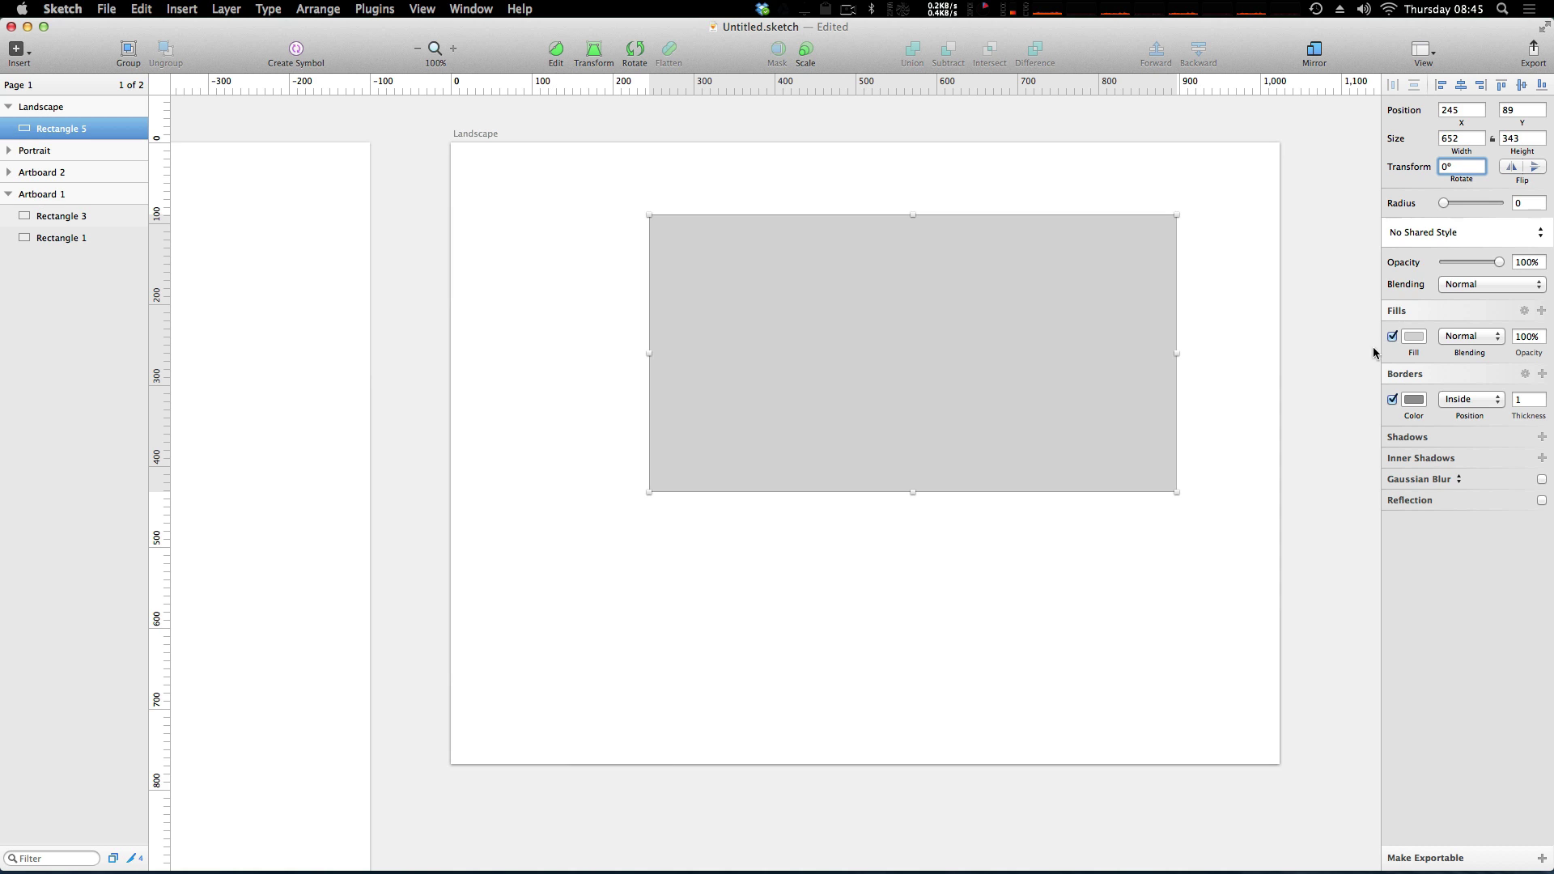
click(1457, 287)
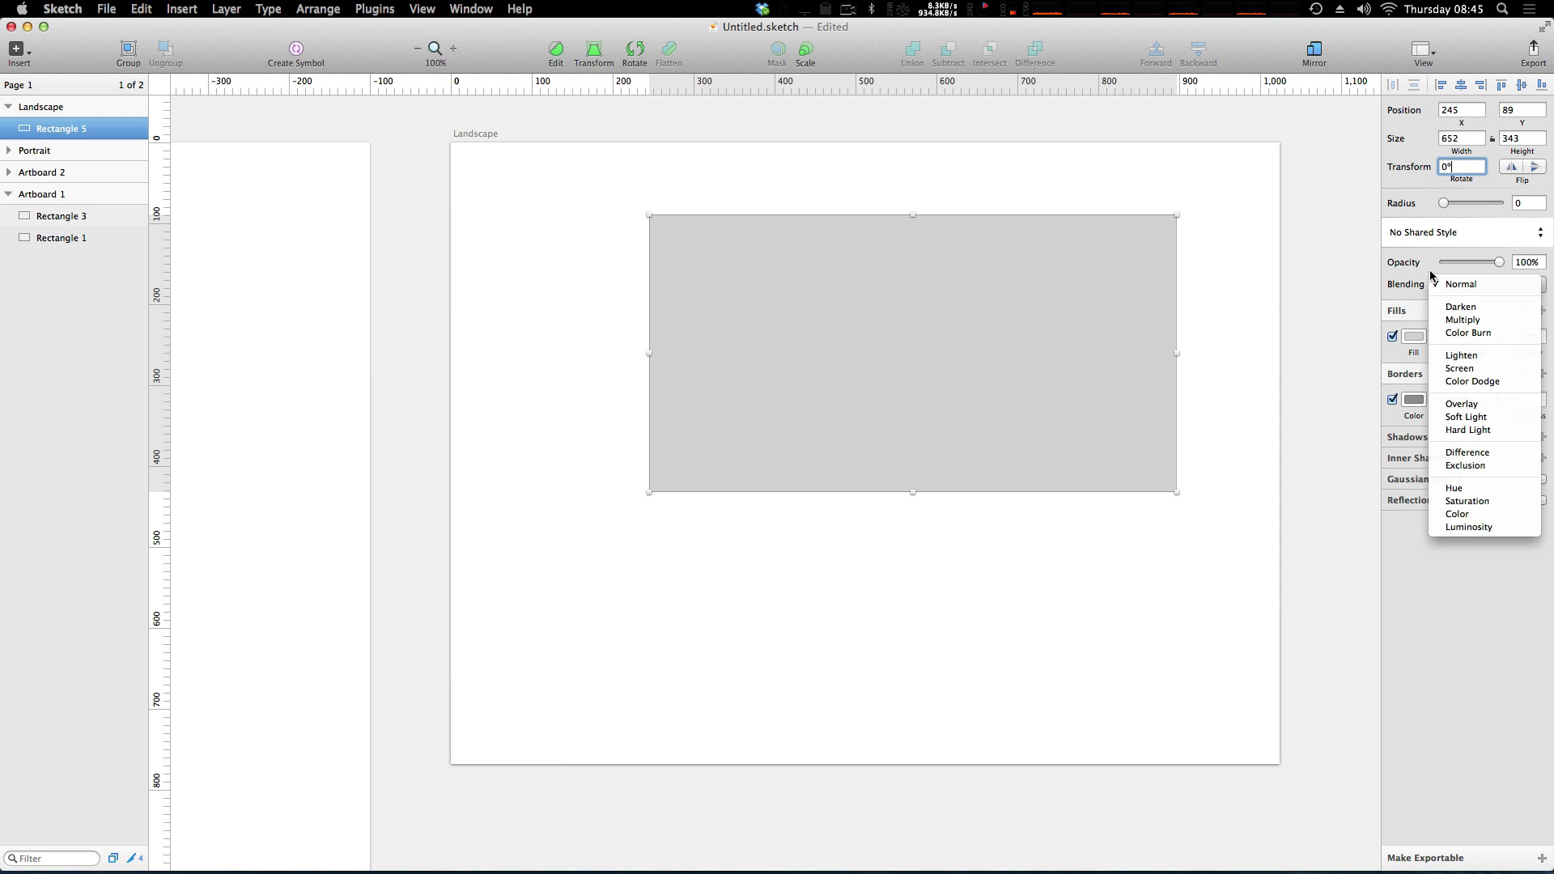
click(1401, 286)
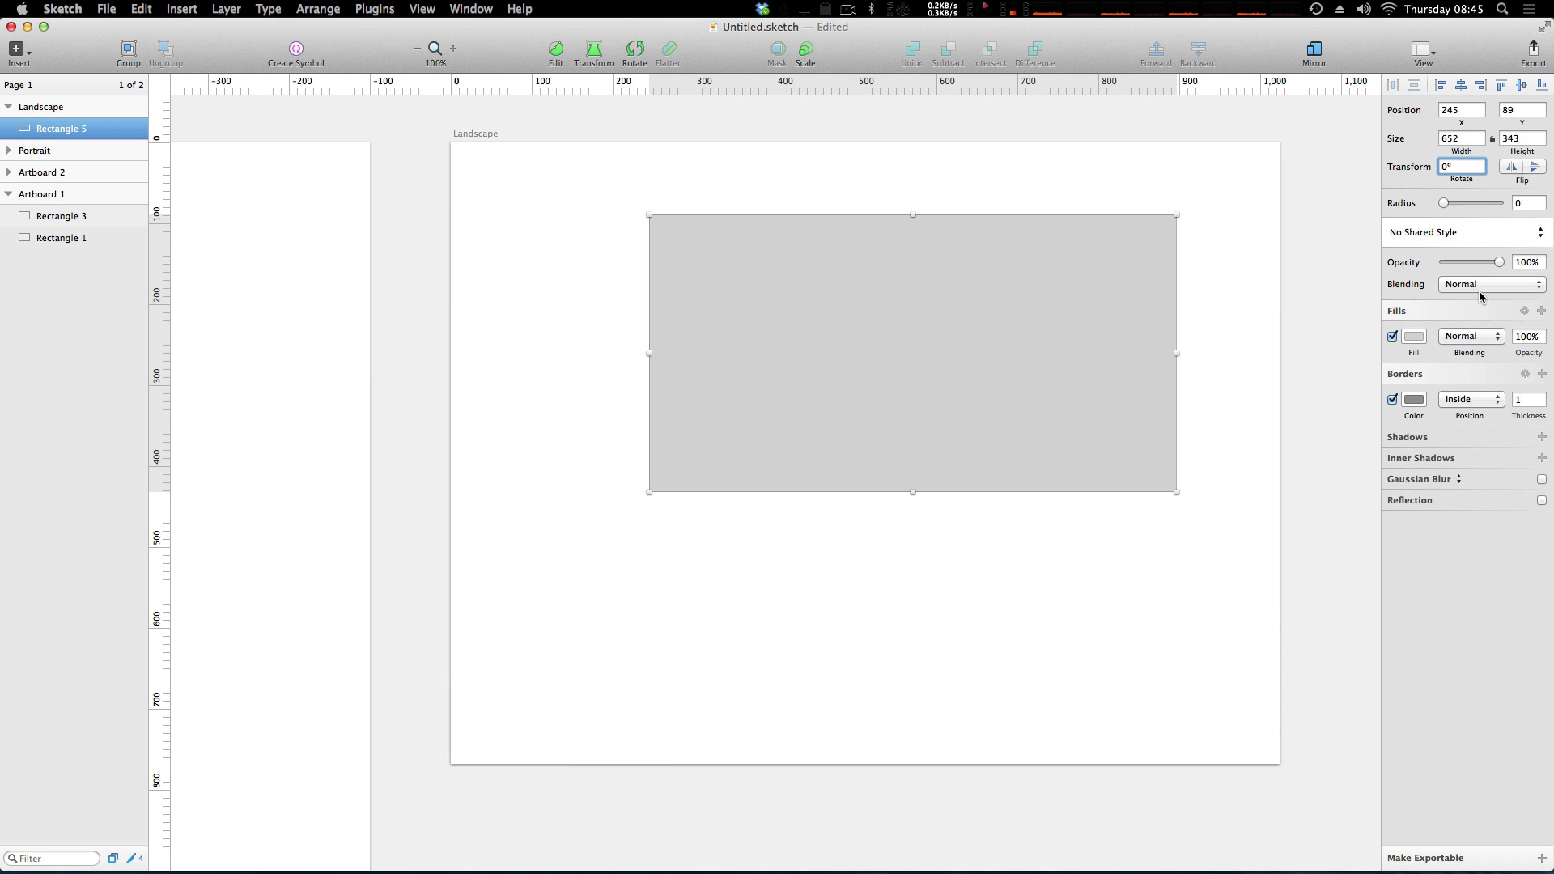
click(1485, 296)
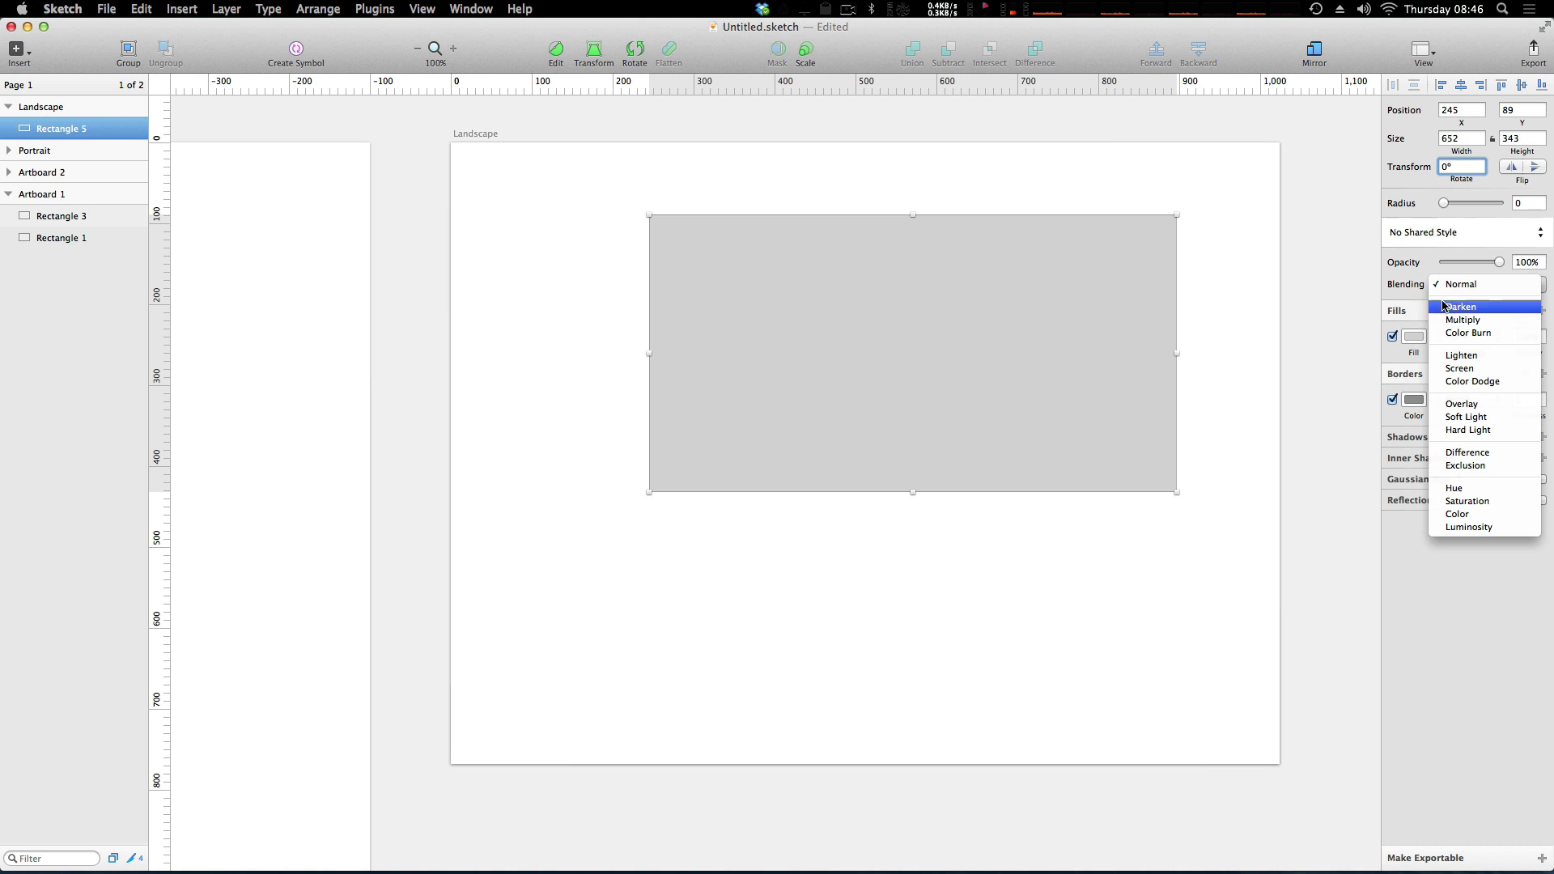
click(1499, 285)
mouse_move(1498, 265)
mouse_down()
mouse_move(1449, 265)
mouse_move(1502, 264)
mouse_up()
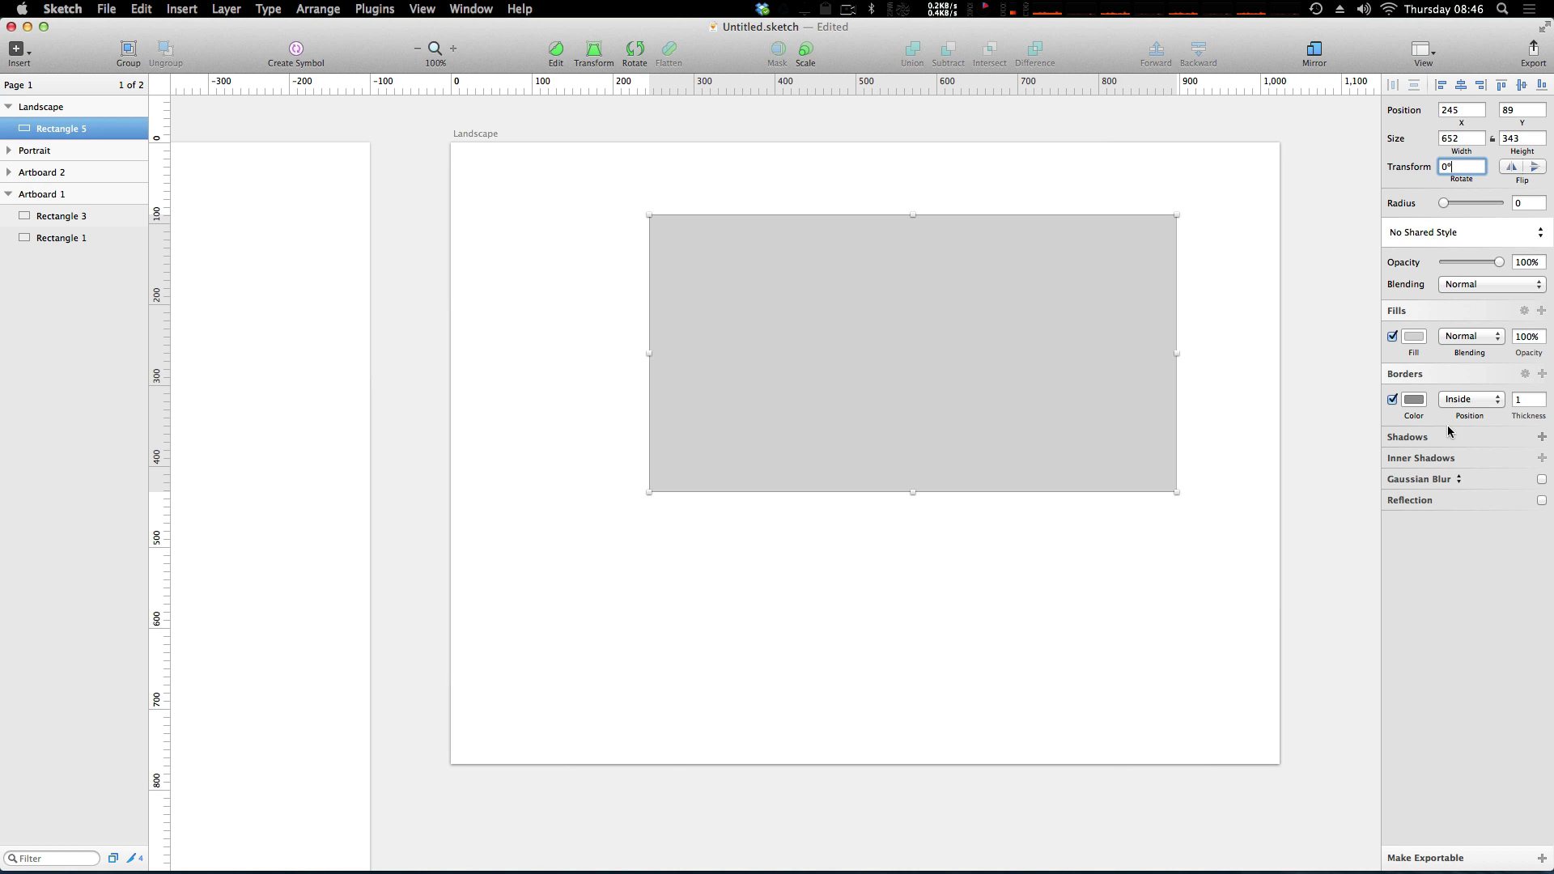
click(1475, 337)
Remove the rectangle's border and try linear, radial, angular gradient, line pattern and noise fills.
click(1393, 400)
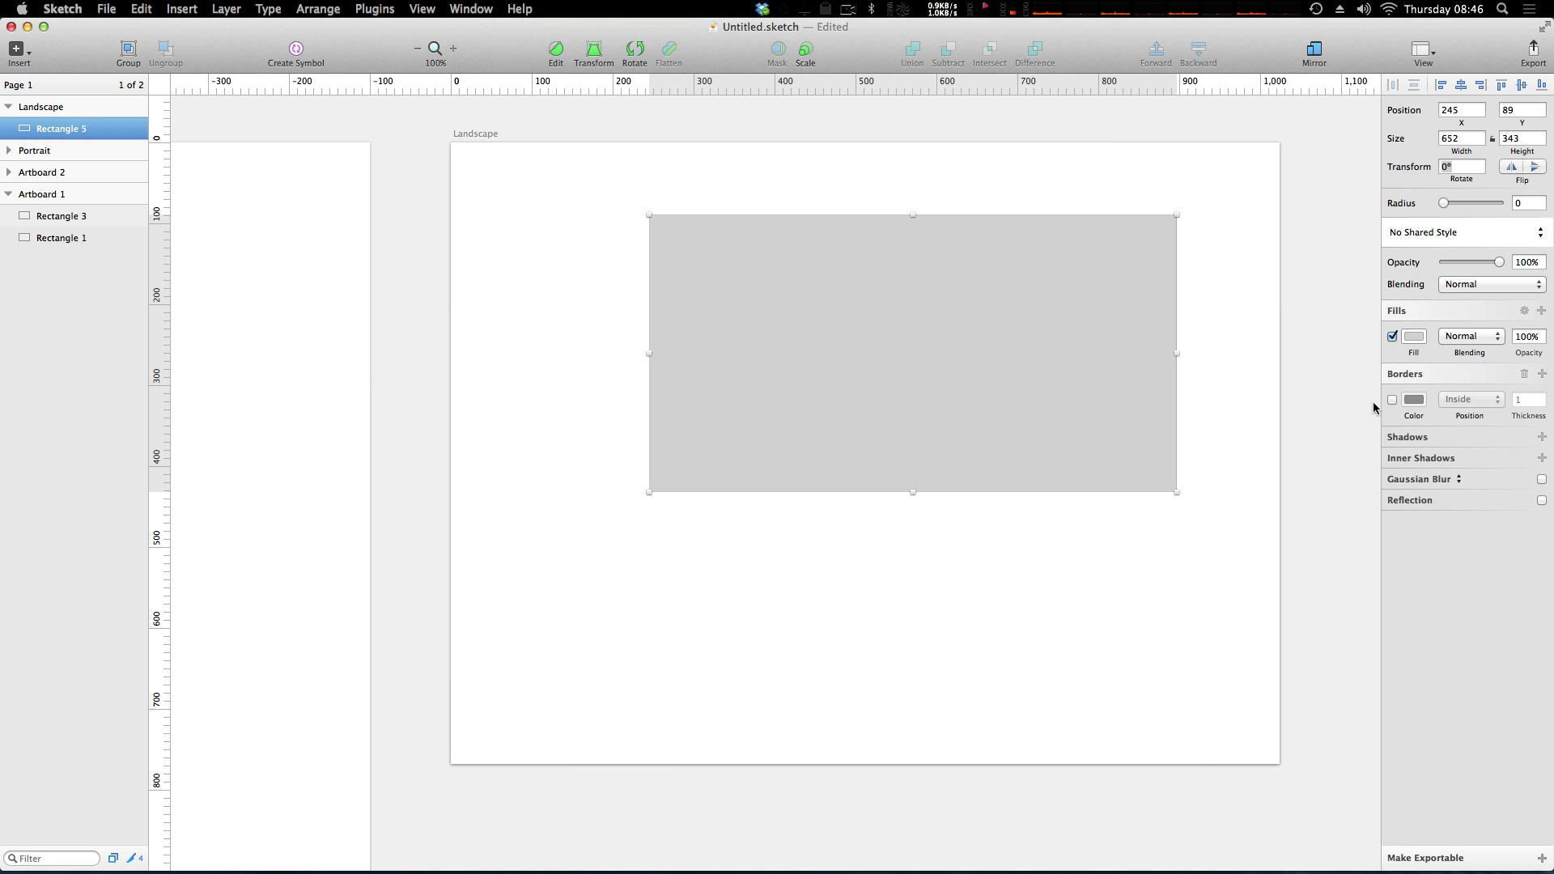
click(1412, 338)
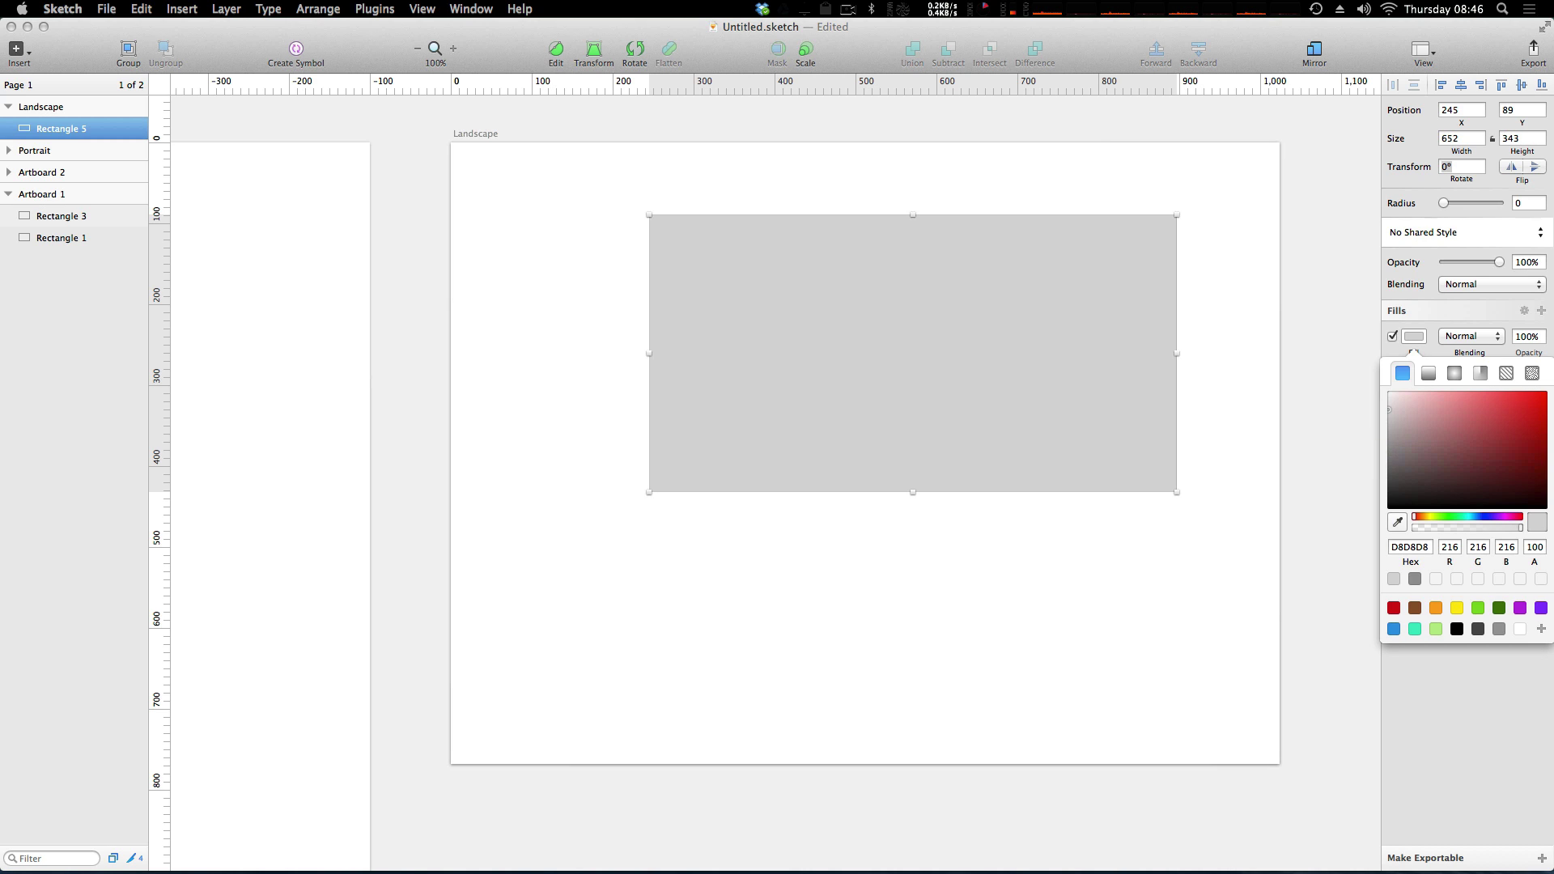
click(1427, 374)
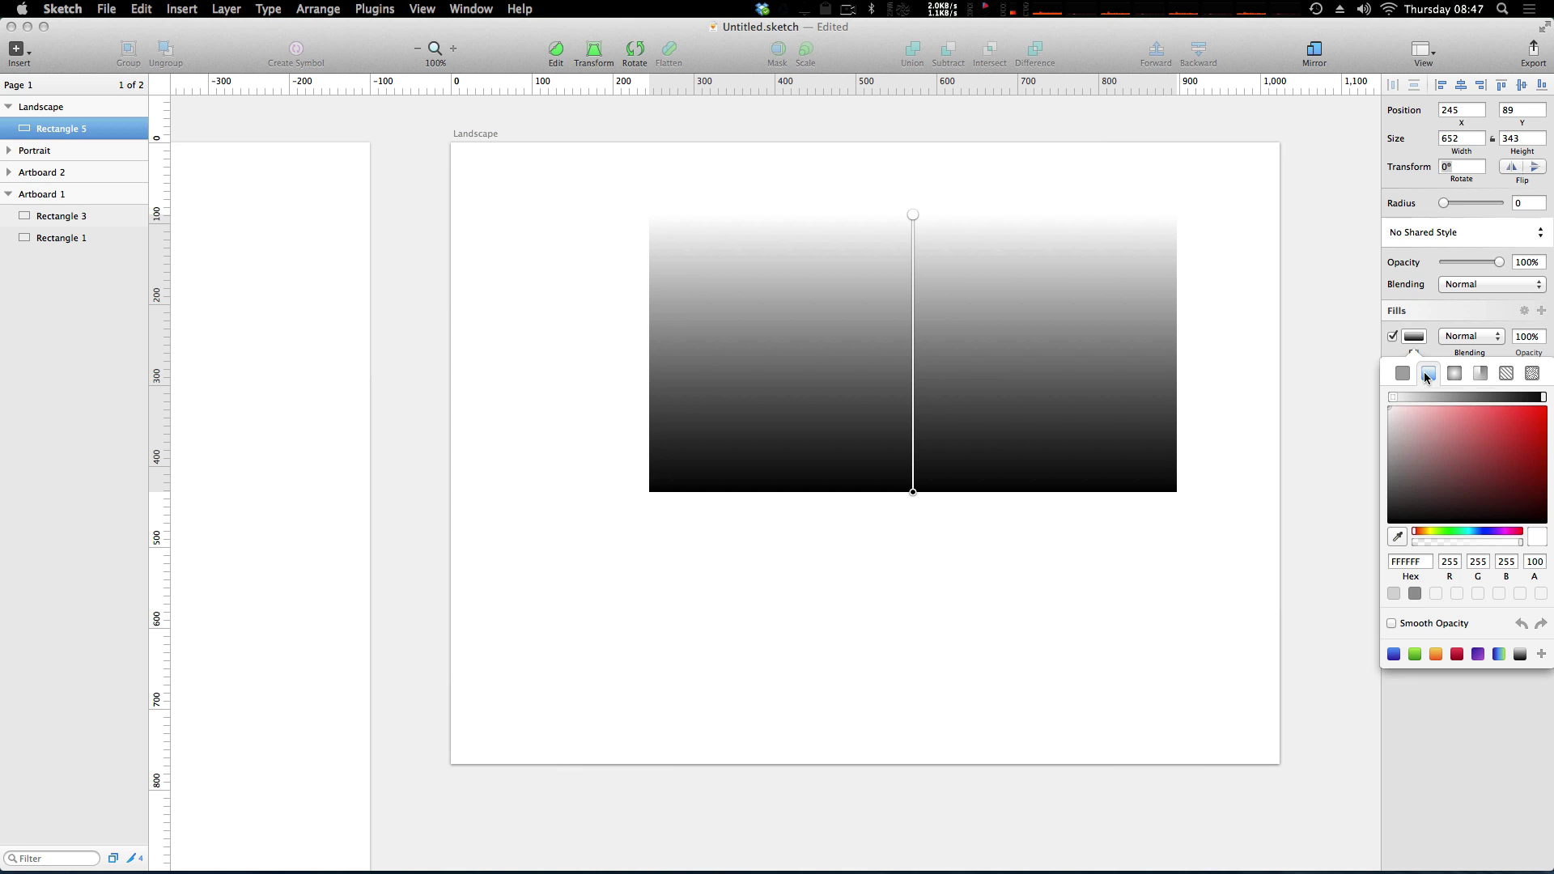
click(1453, 375)
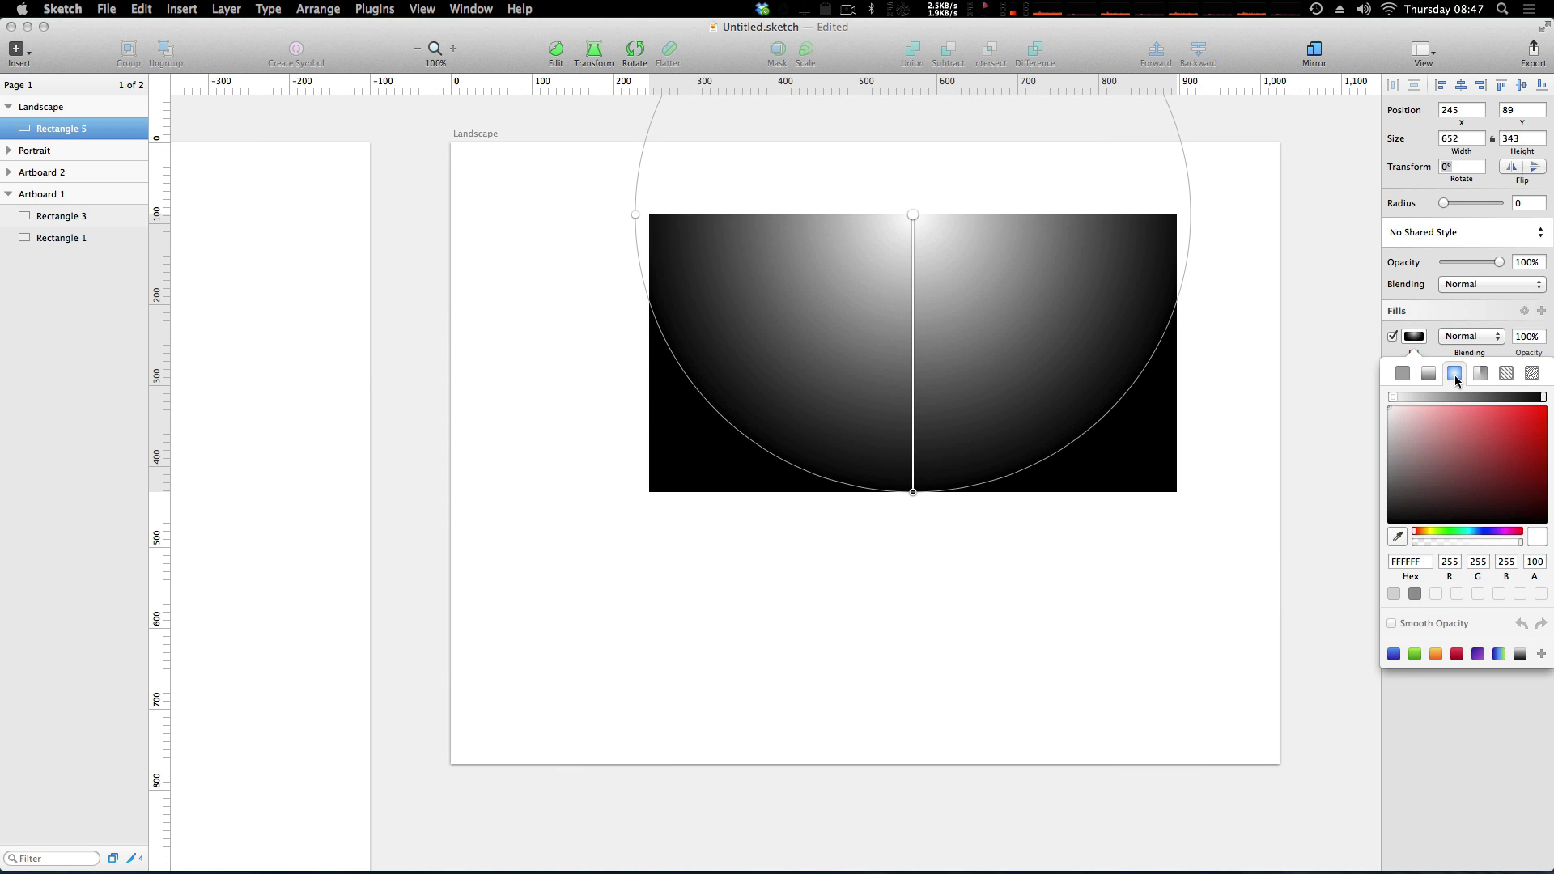
click(1480, 375)
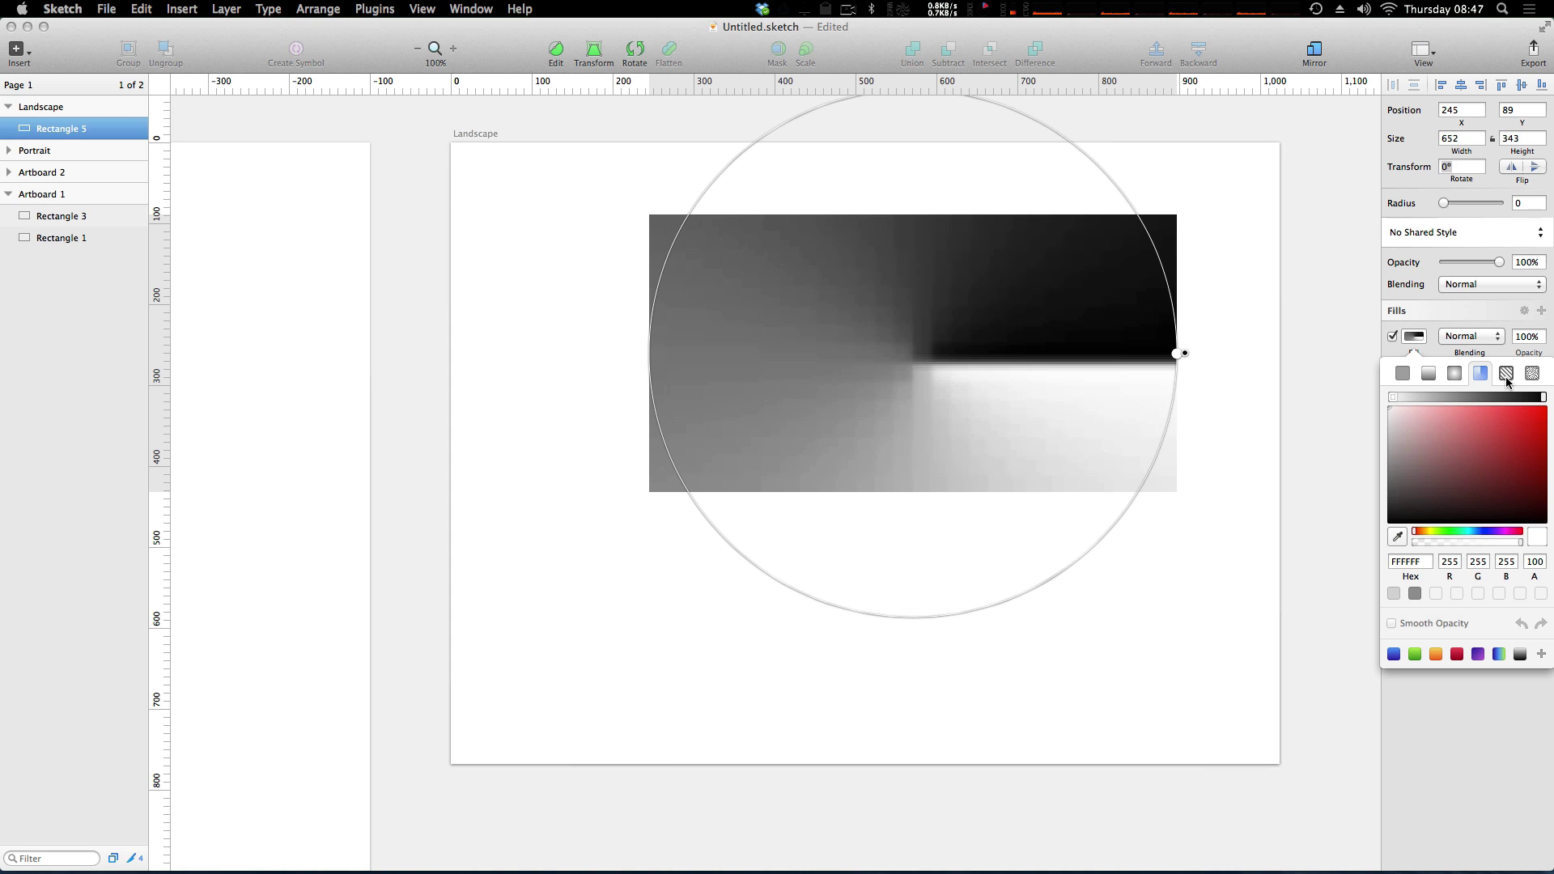
click(1507, 374)
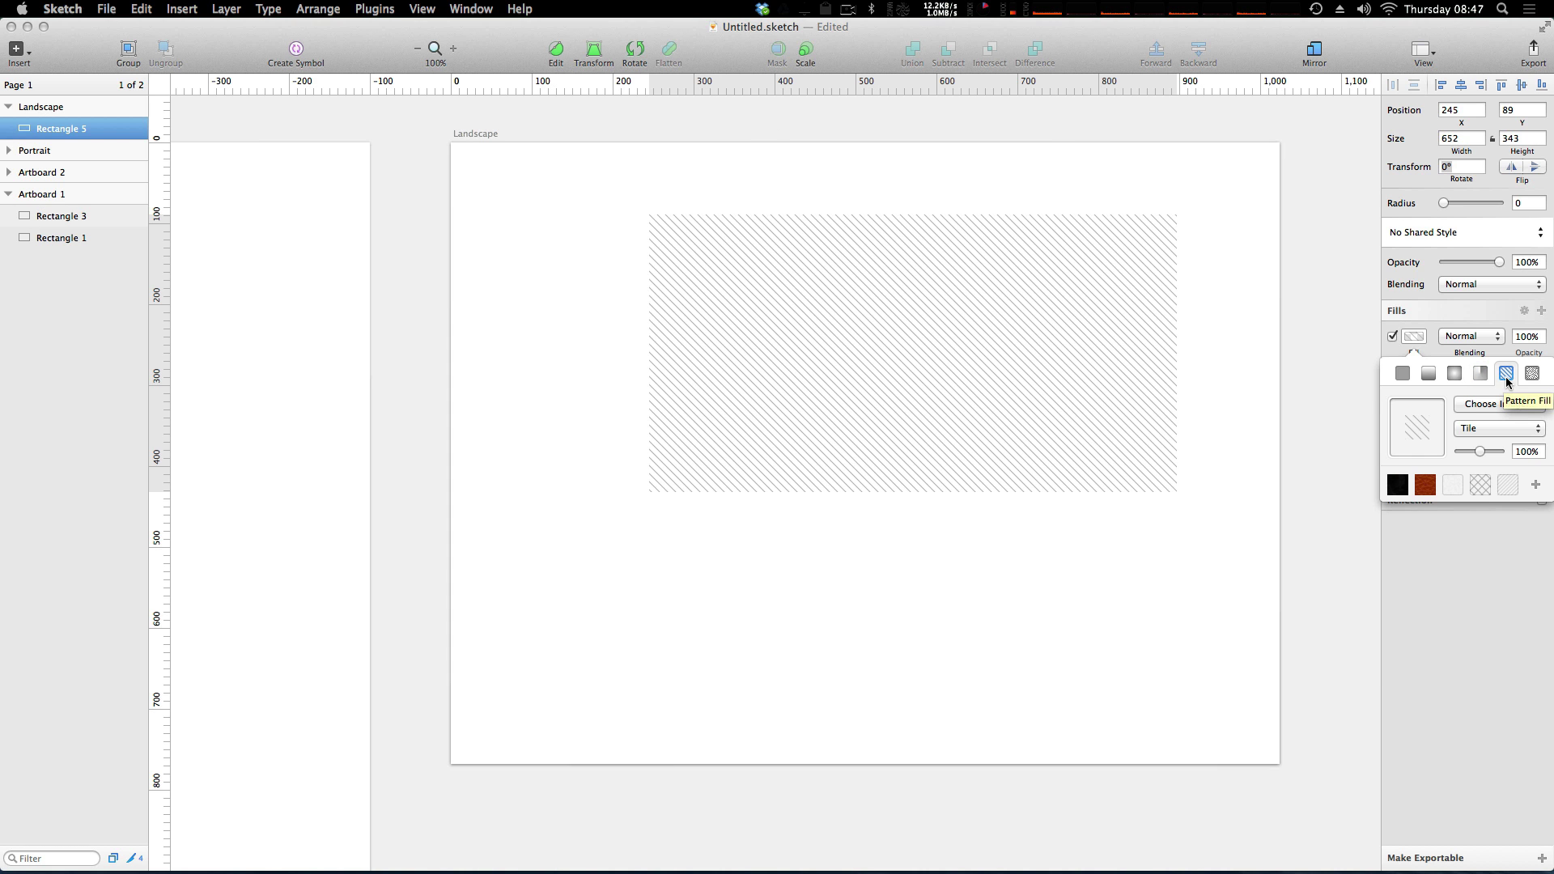
click(1529, 374)
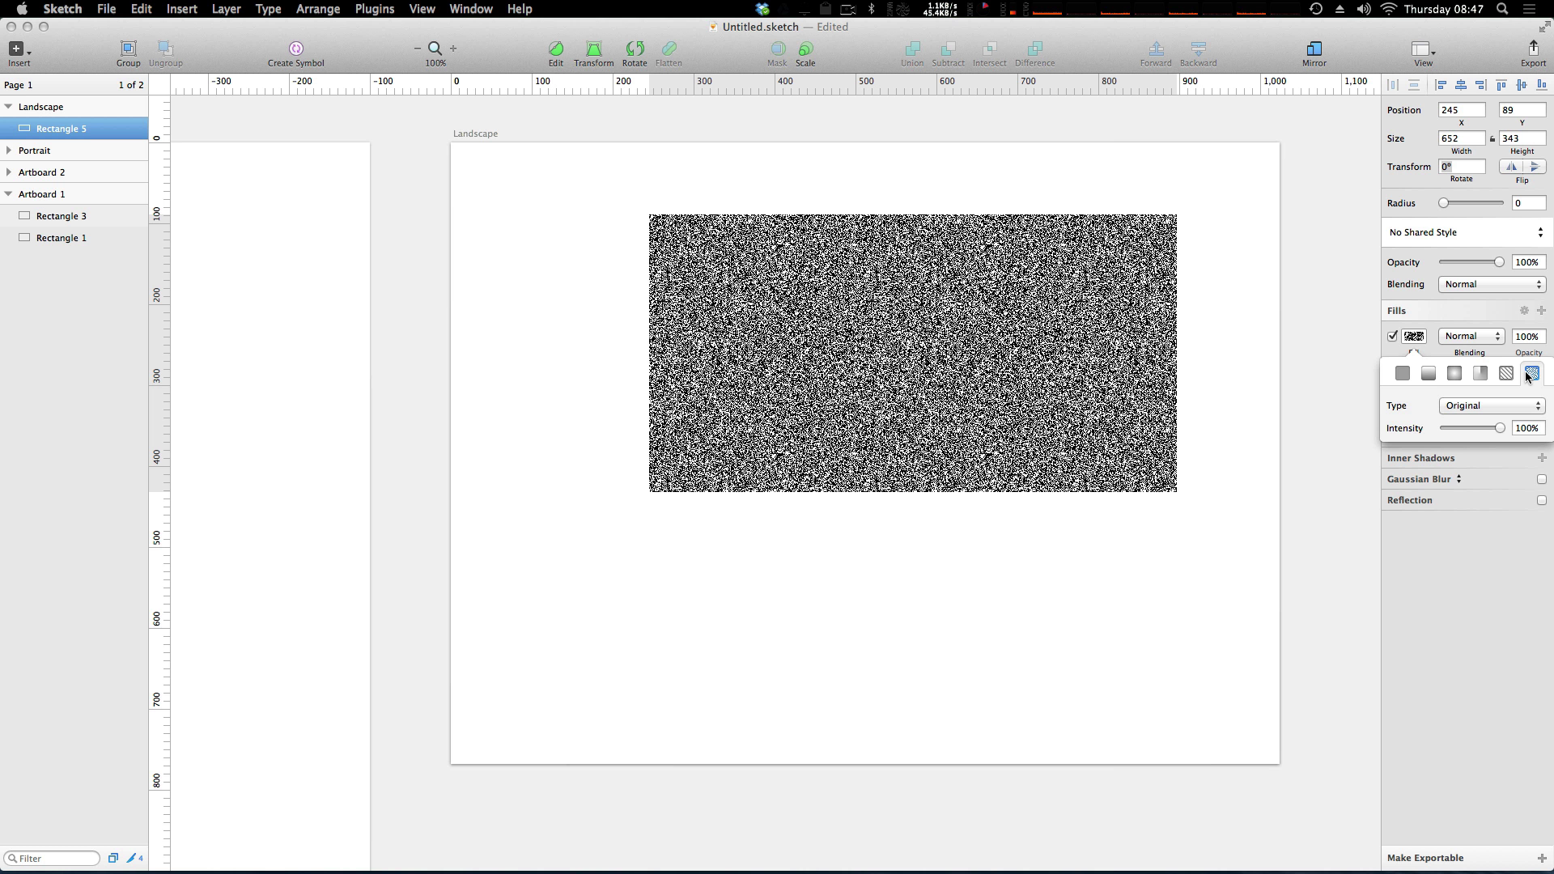
Lower the noise intensity to 85%, then step back through the fill types to flat colour.
mouse_move(1500, 428)
mouse_down()
mouse_move(1470, 431)
mouse_move(1526, 432)
mouse_up()
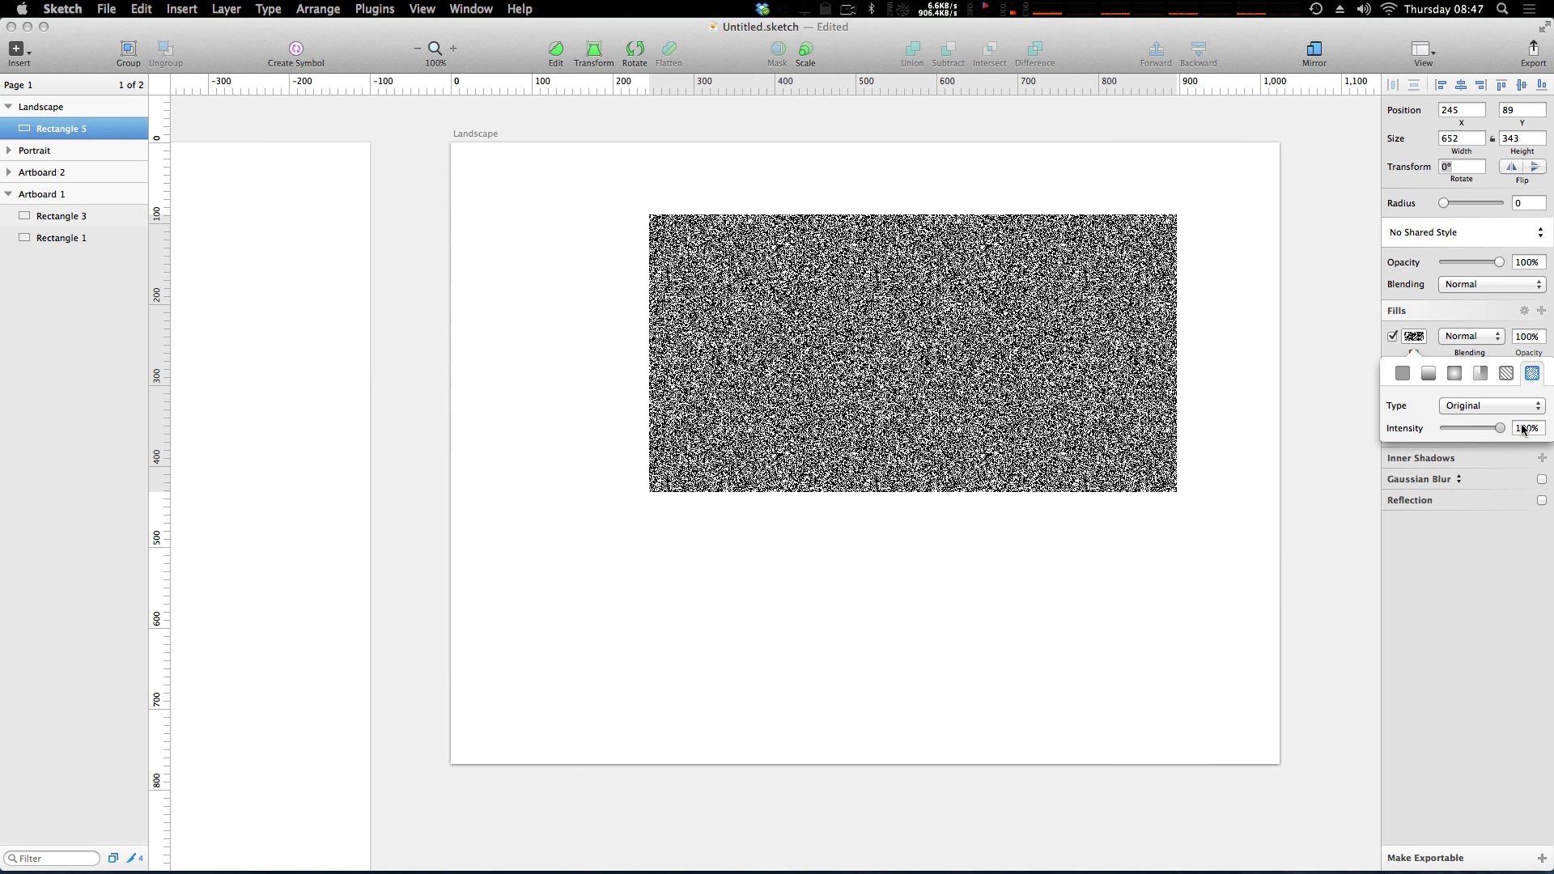
click(1503, 375)
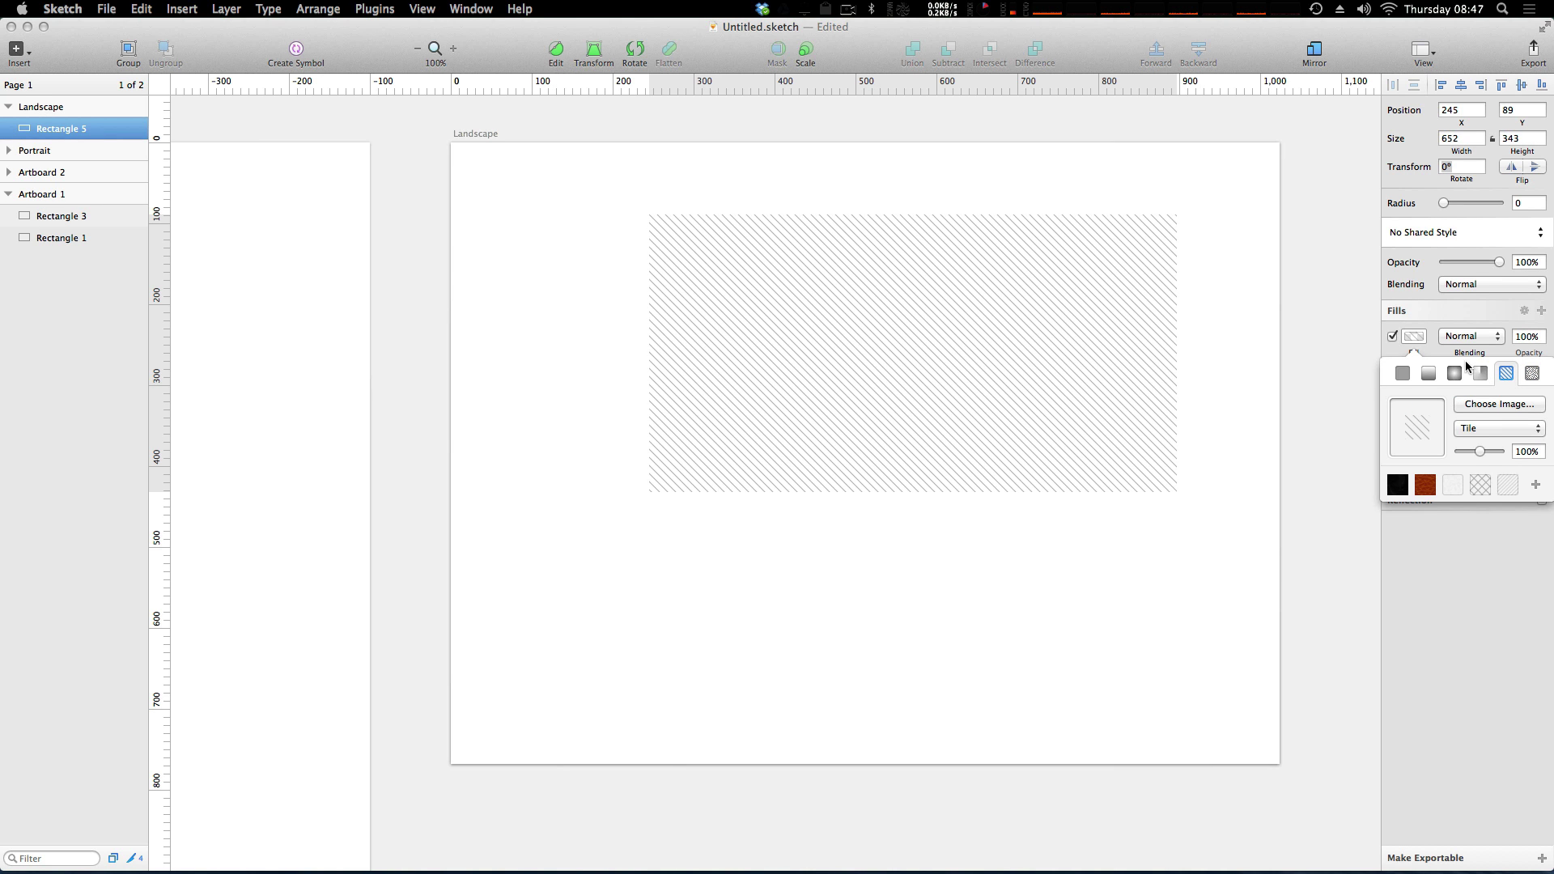
click(1480, 373)
click(1454, 372)
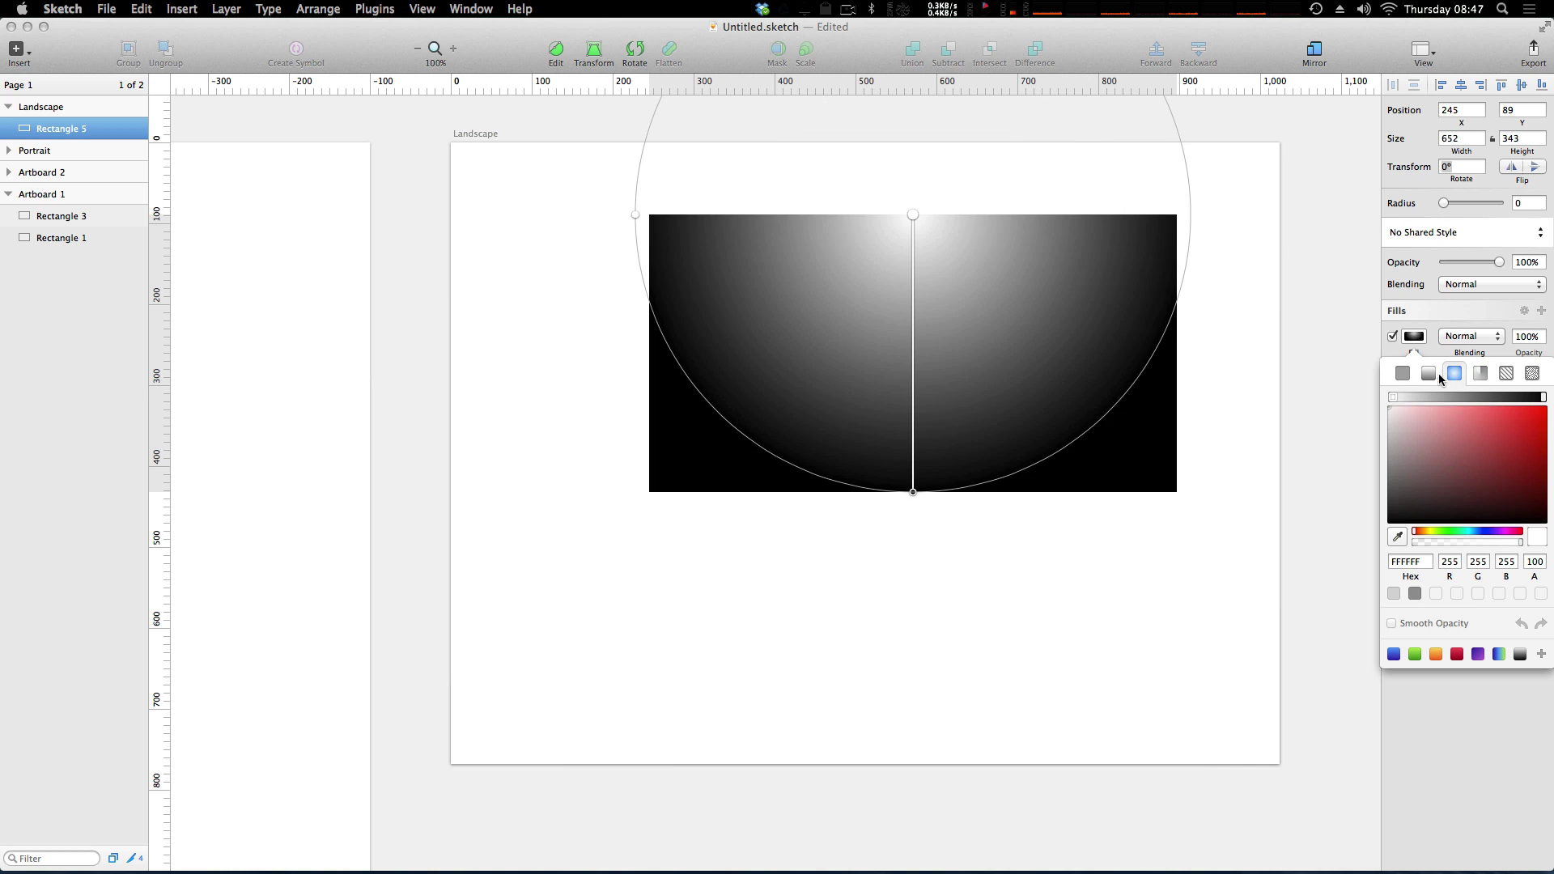
click(1434, 373)
click(1403, 374)
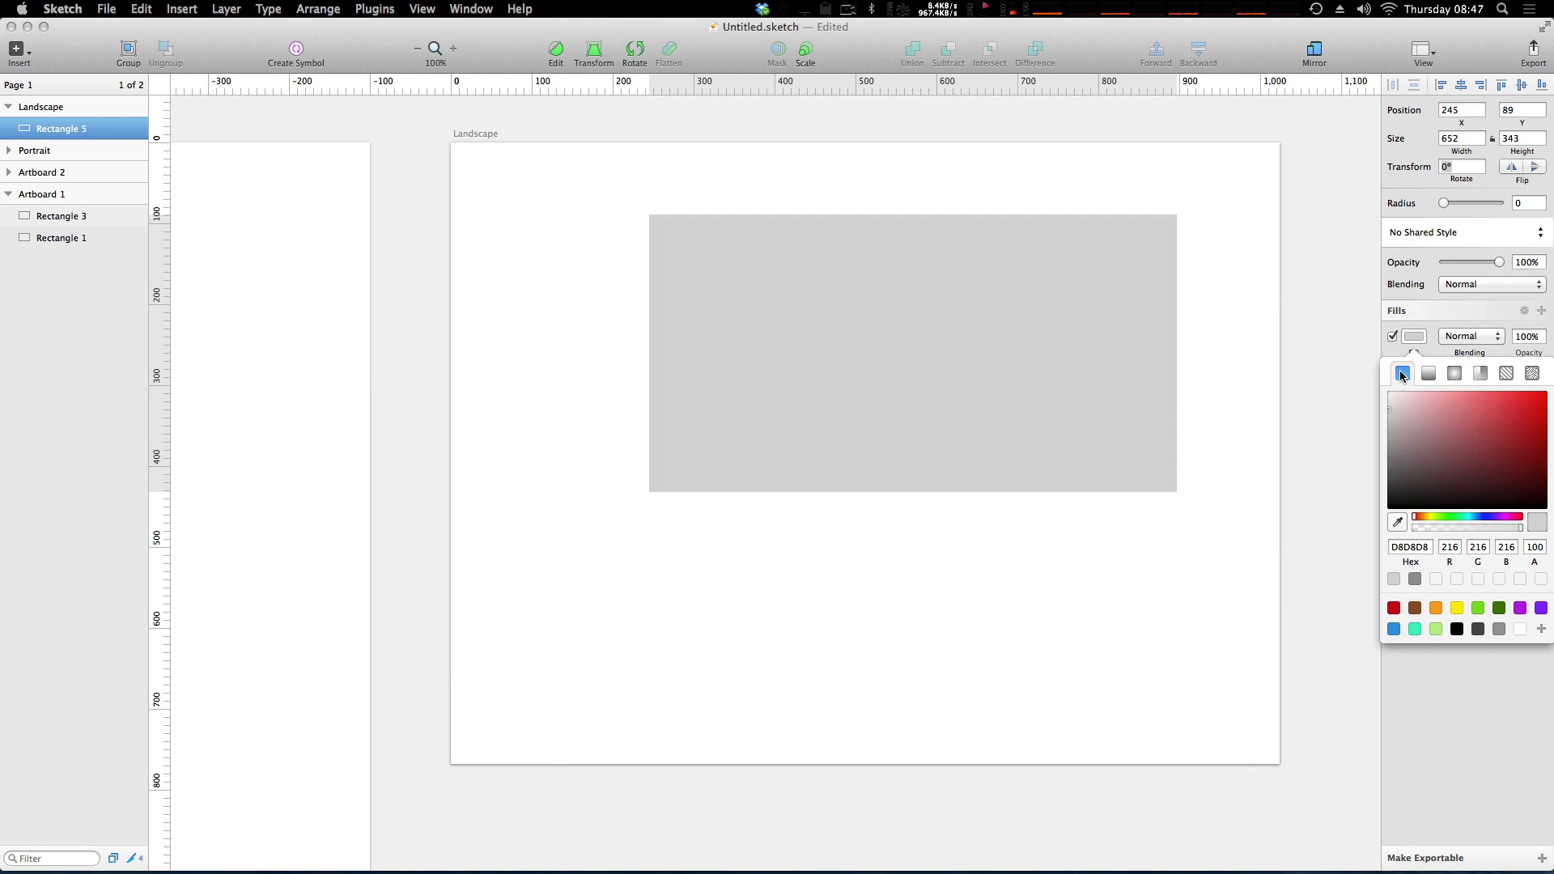
Change the flat fill colour from grey D8D8D8 to red B13636.
click(1429, 375)
click(1409, 377)
drag(1506, 435, 1517, 437)
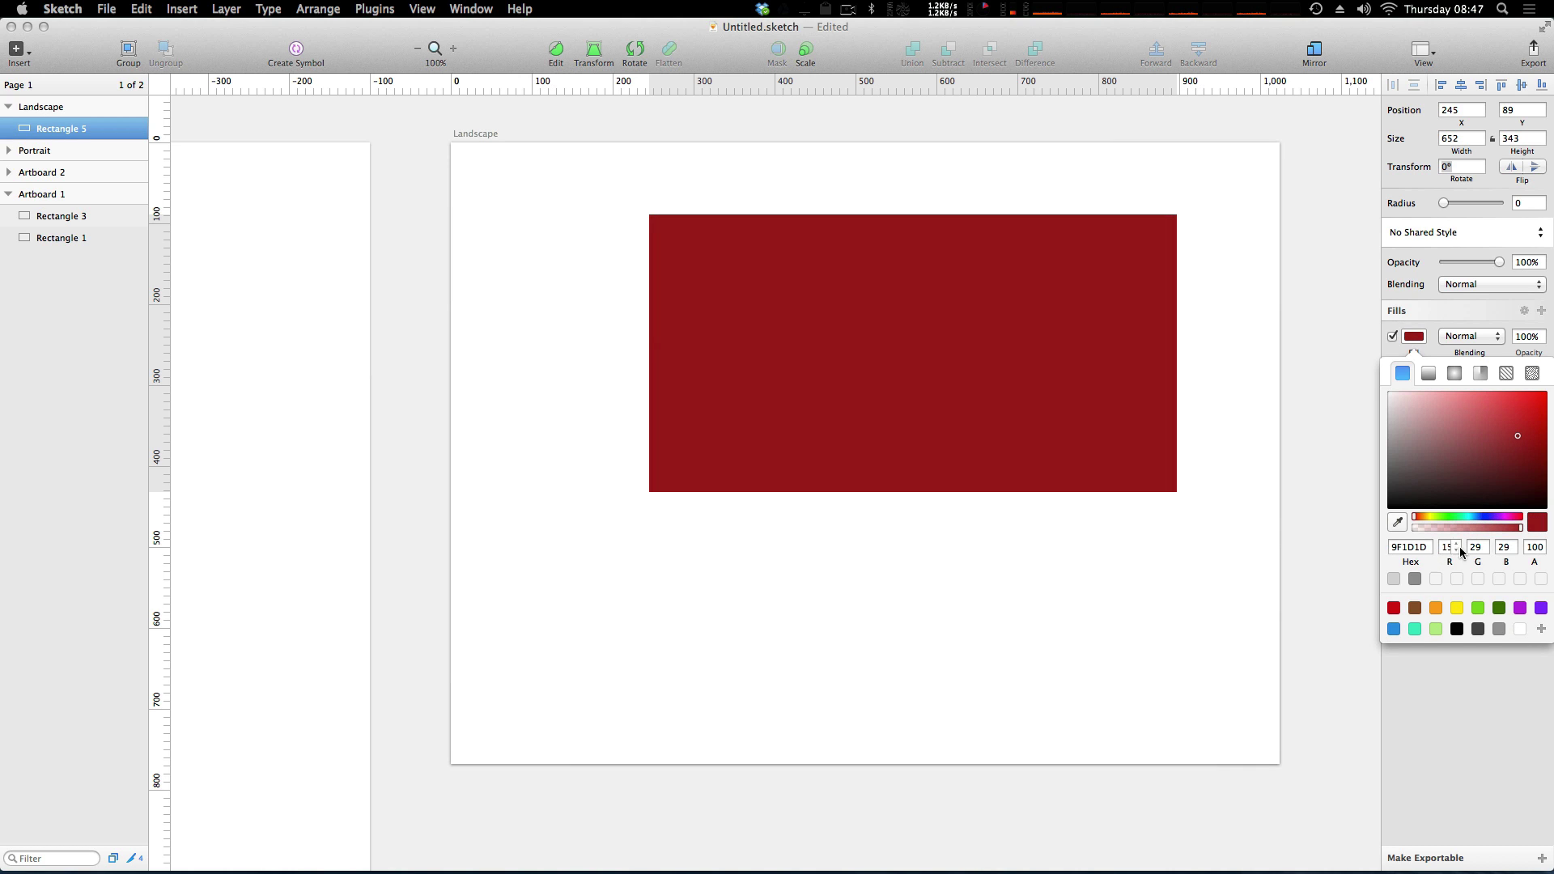
drag(1514, 447, 1497, 420)
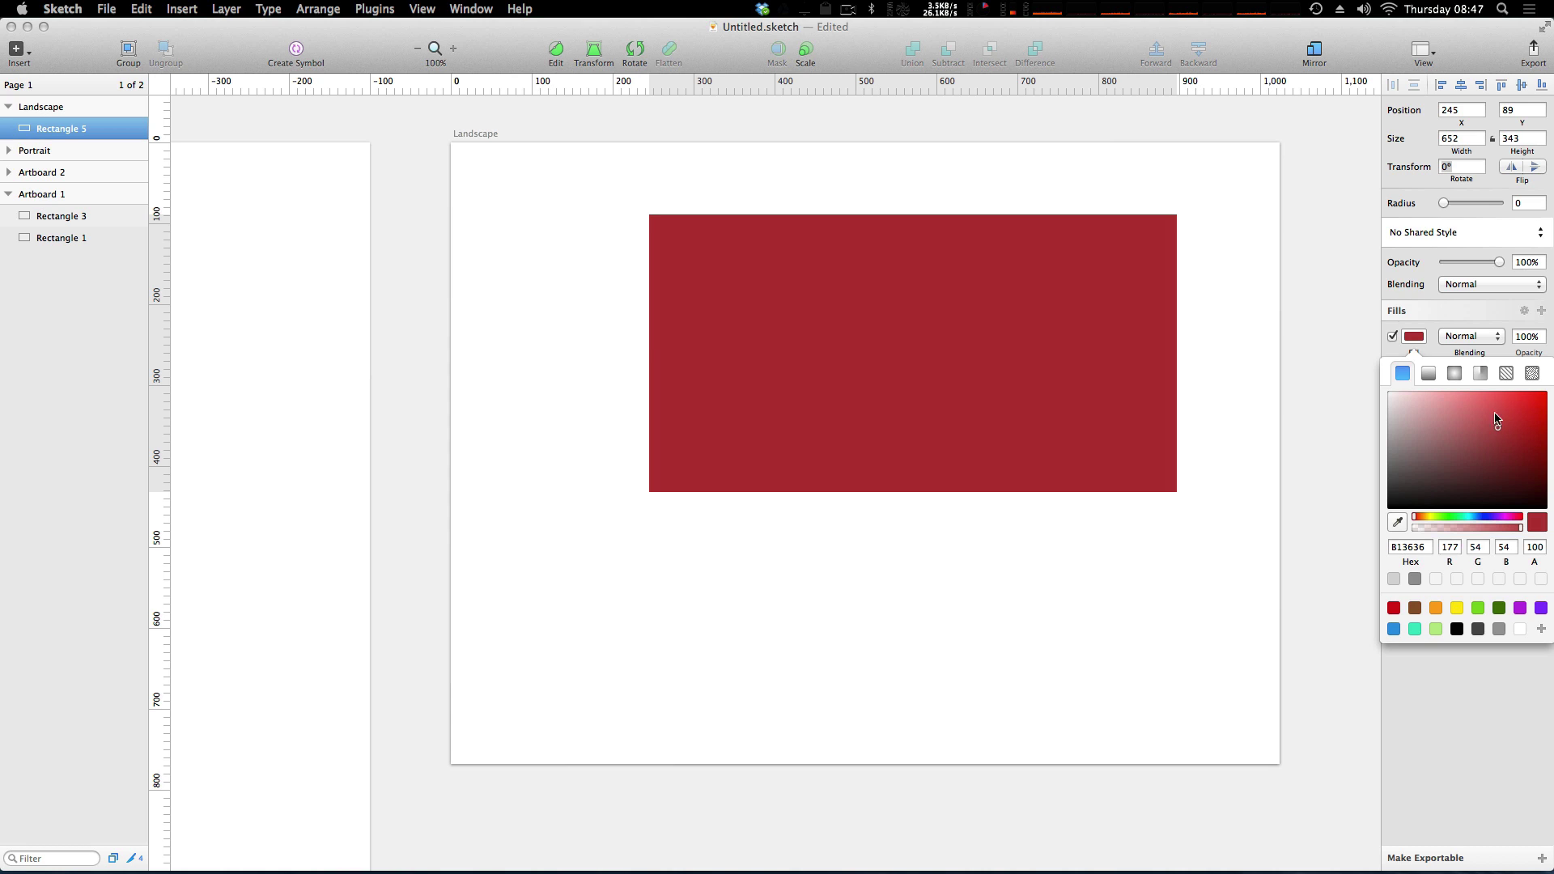
click(1453, 325)
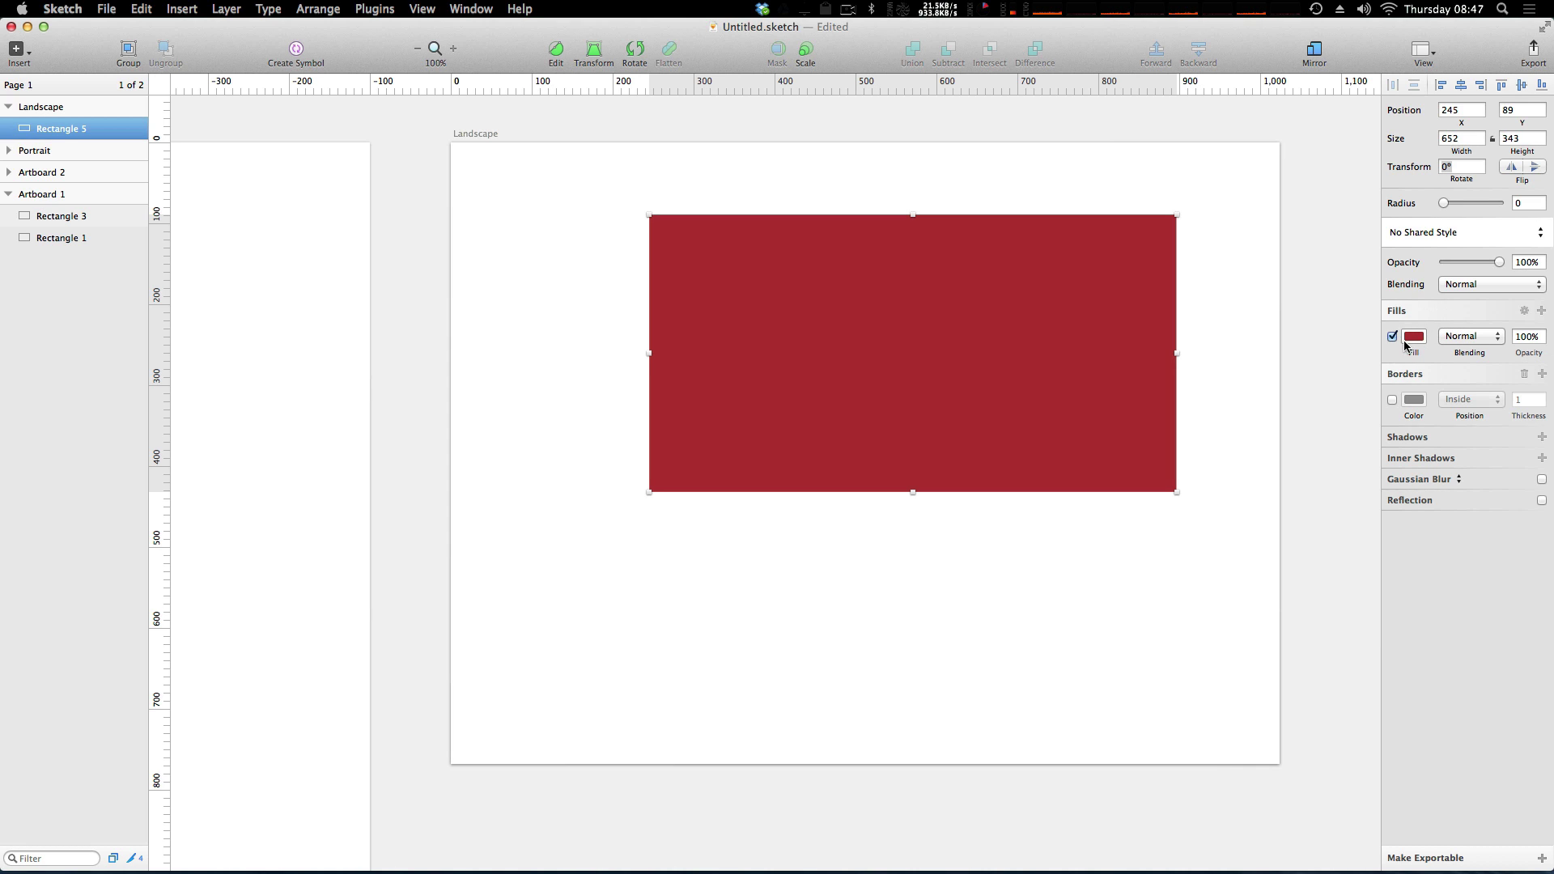
click(1414, 337)
click(1418, 340)
Add a second fill and make it Original-type noise after trying the Black type.
click(1542, 312)
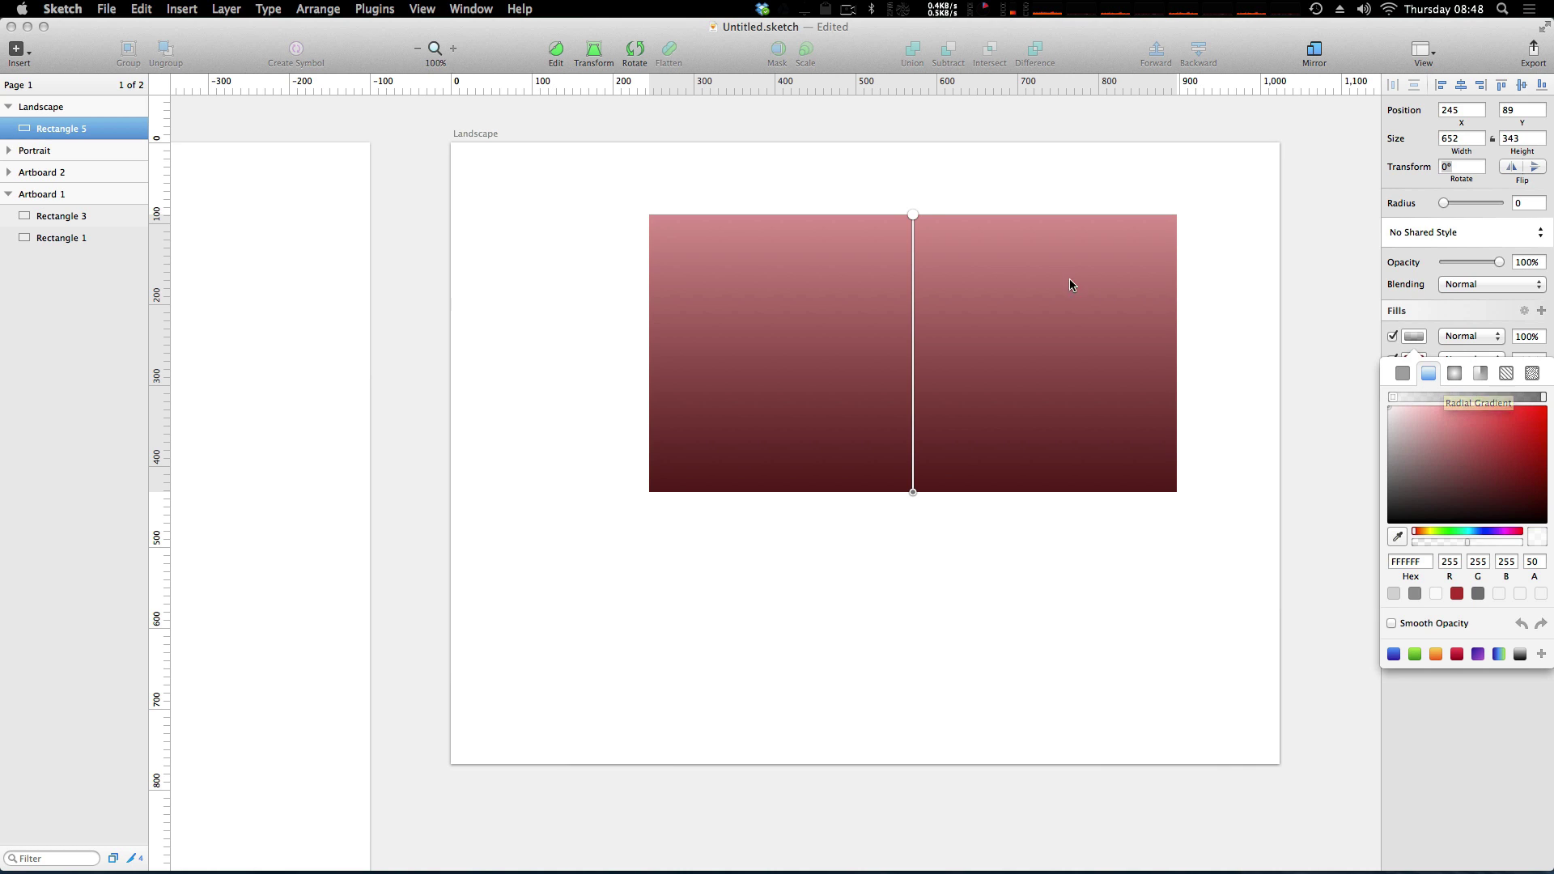
click(918, 216)
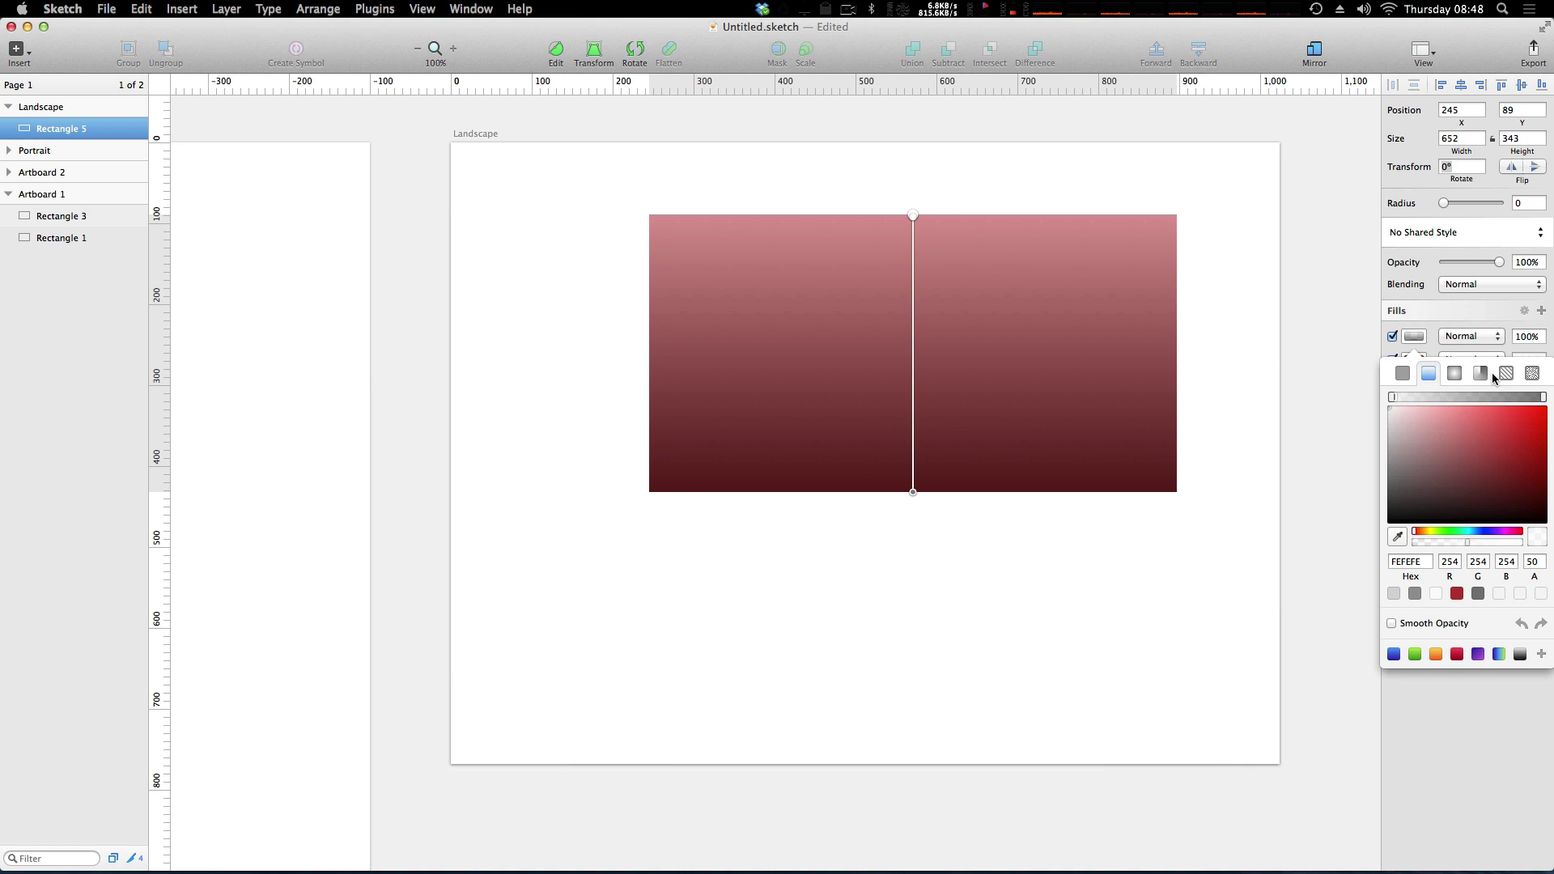
click(1529, 373)
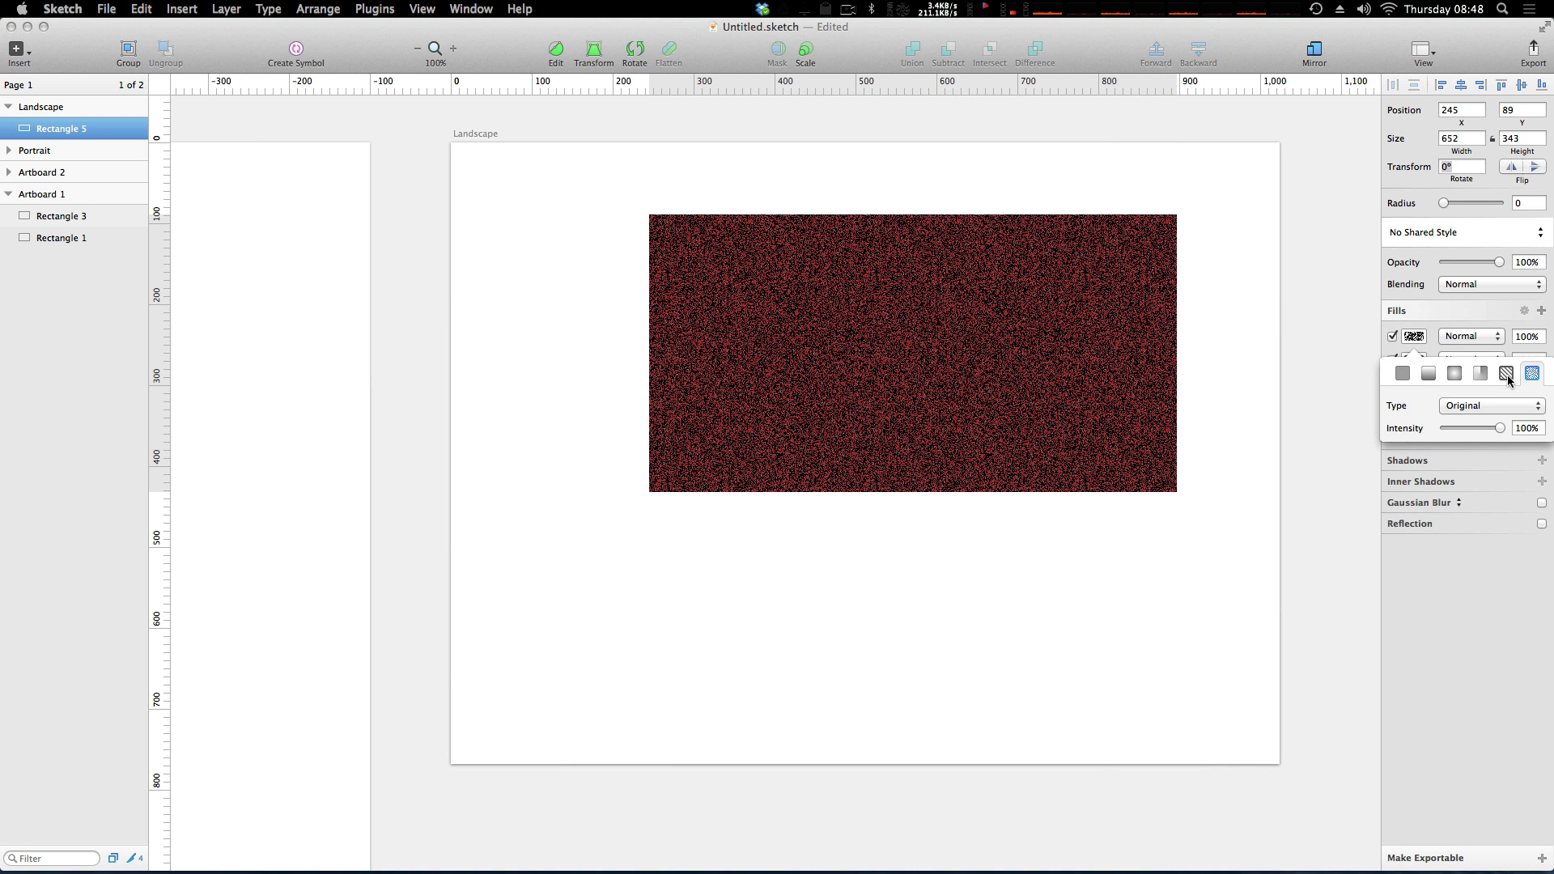
click(1497, 403)
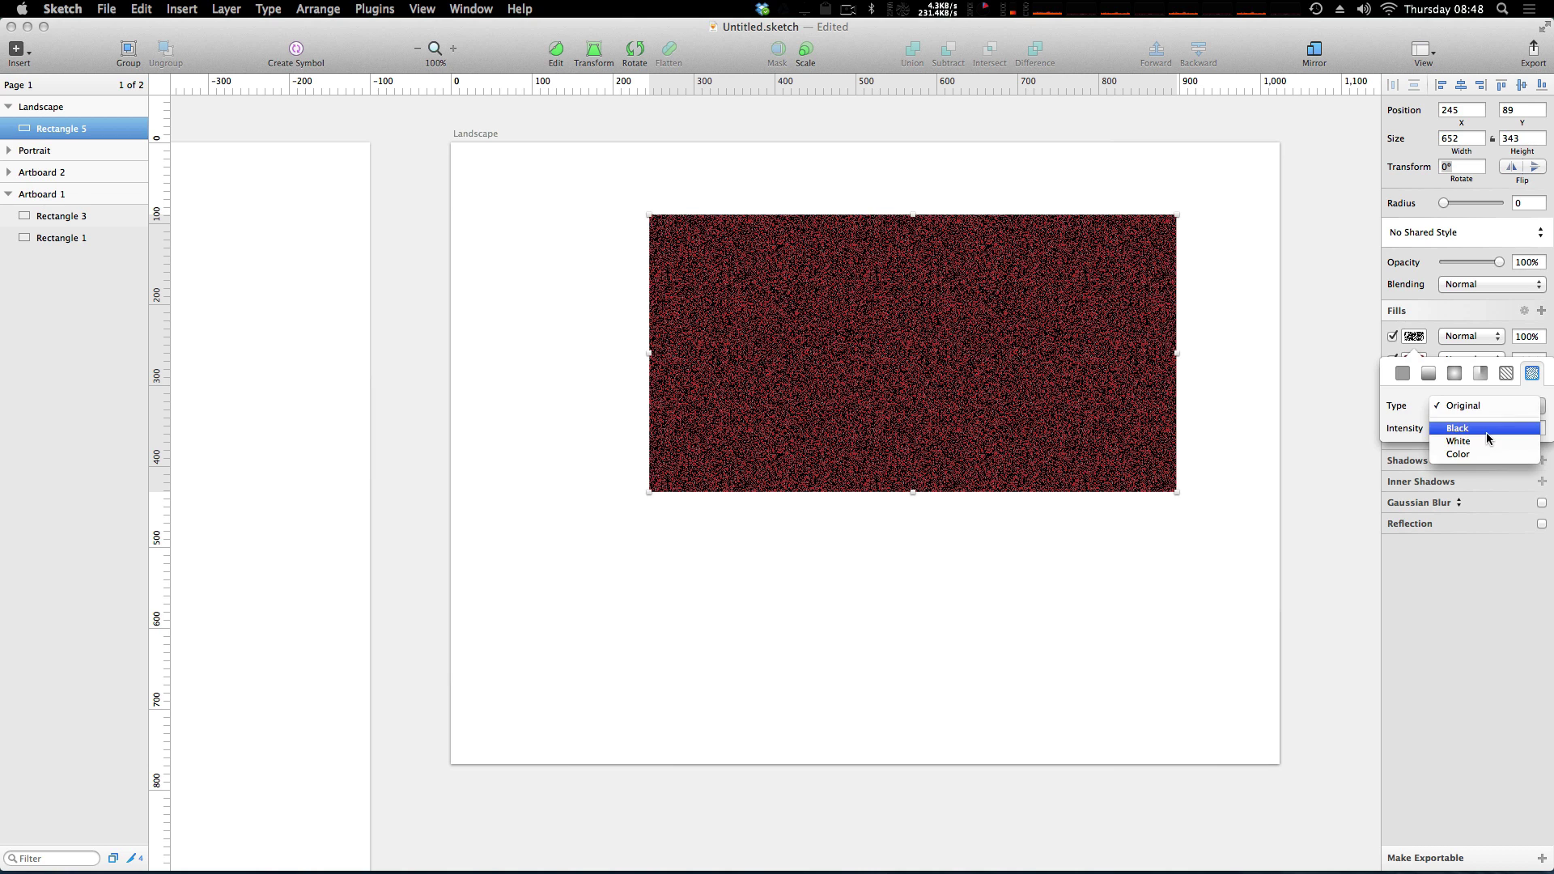
click(1486, 433)
click(1498, 403)
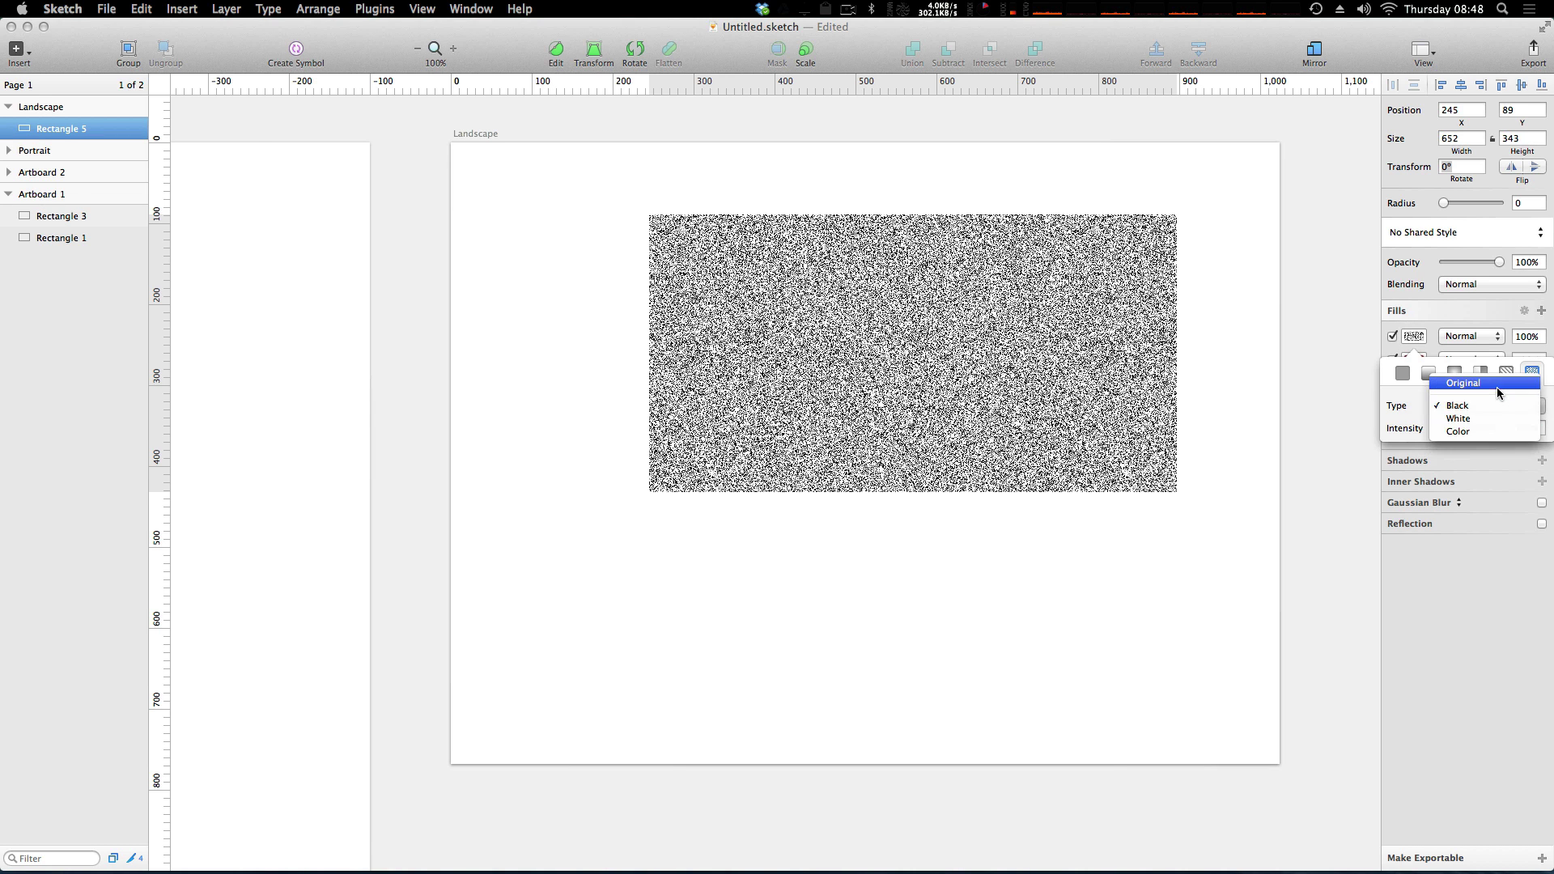
click(1494, 390)
Raise the noise fill's intensity to 100%.
drag(1496, 426, 1457, 429)
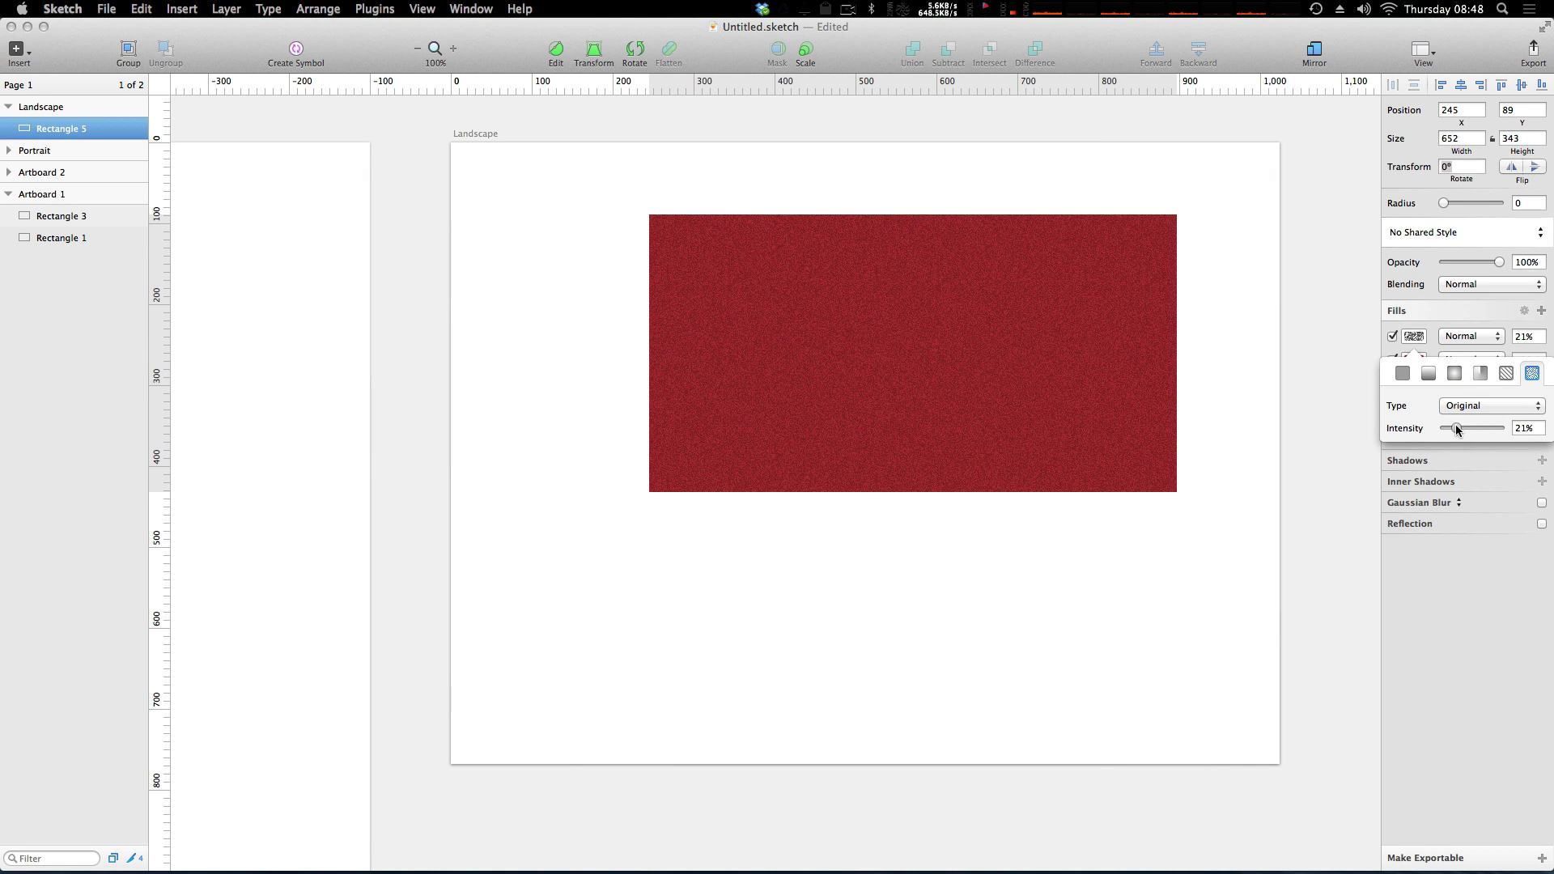
click(1437, 310)
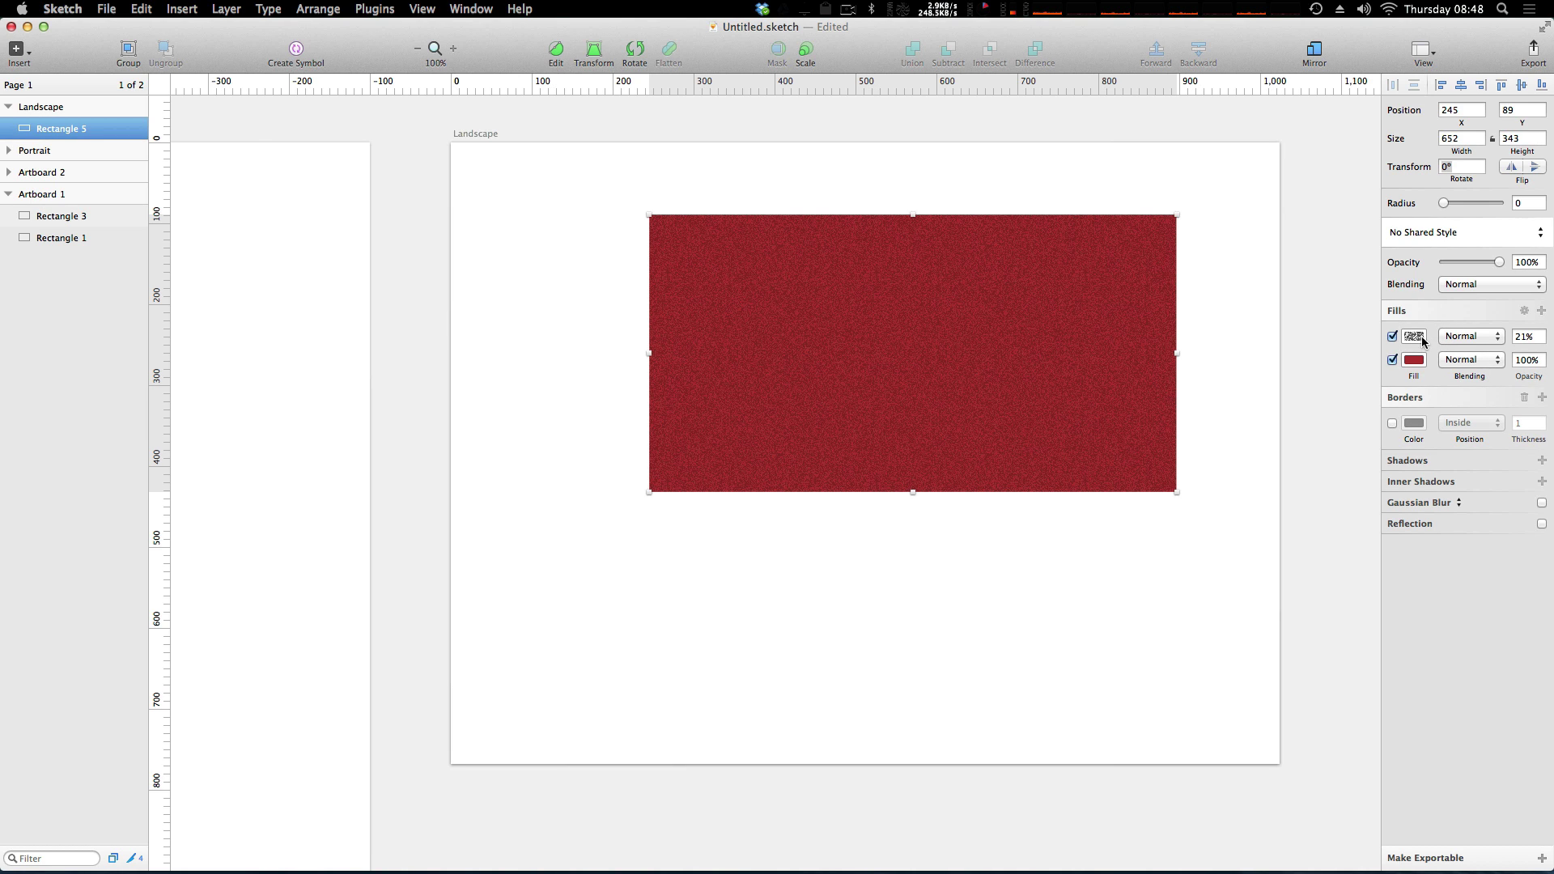
click(1533, 336)
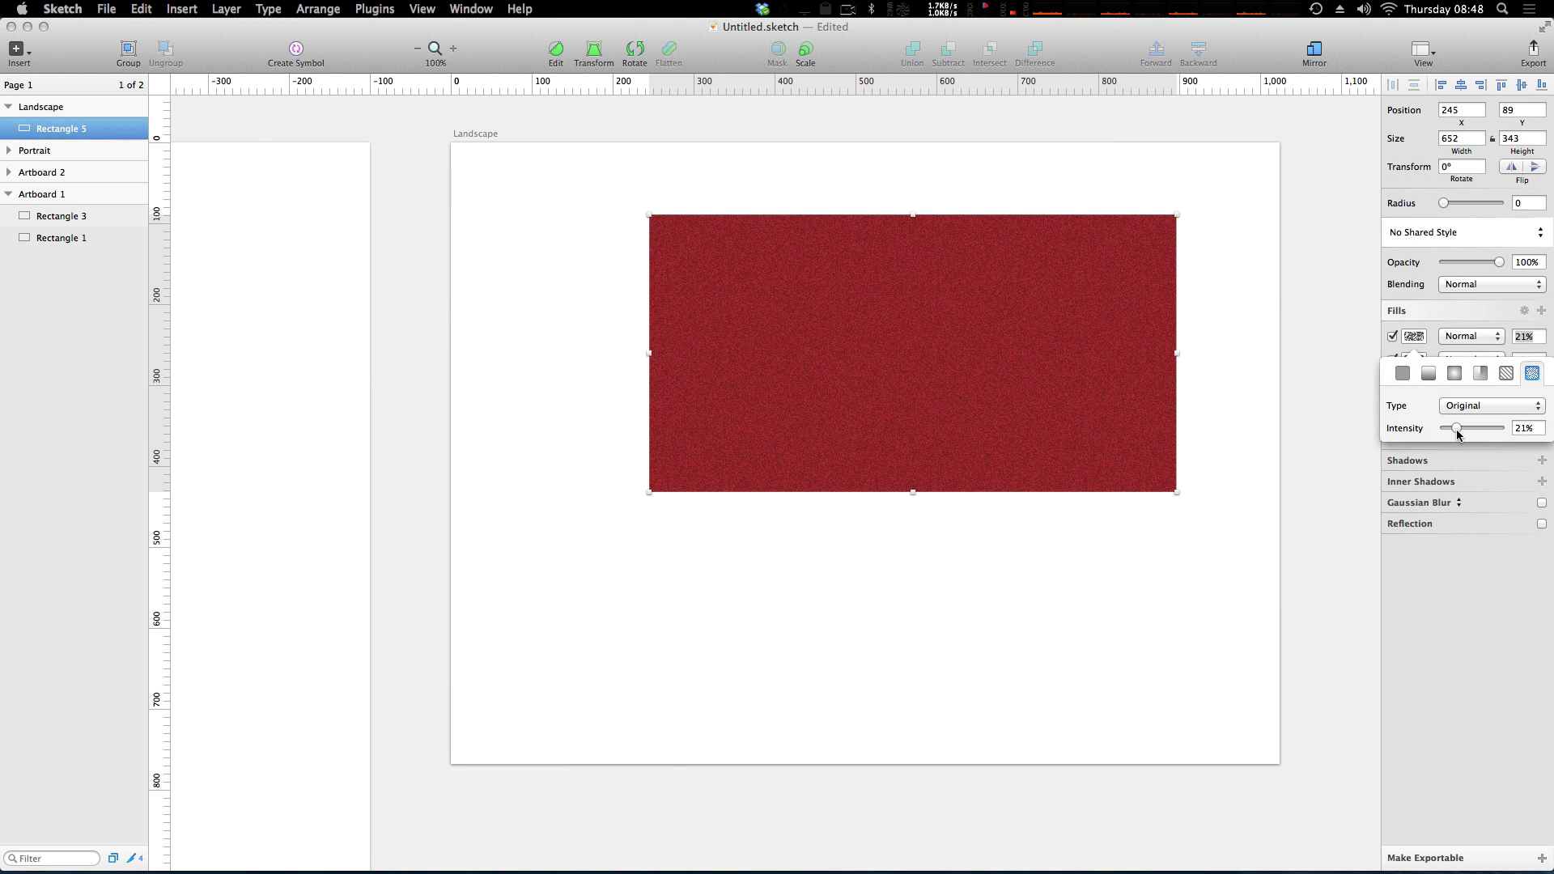
drag(1458, 432, 1511, 430)
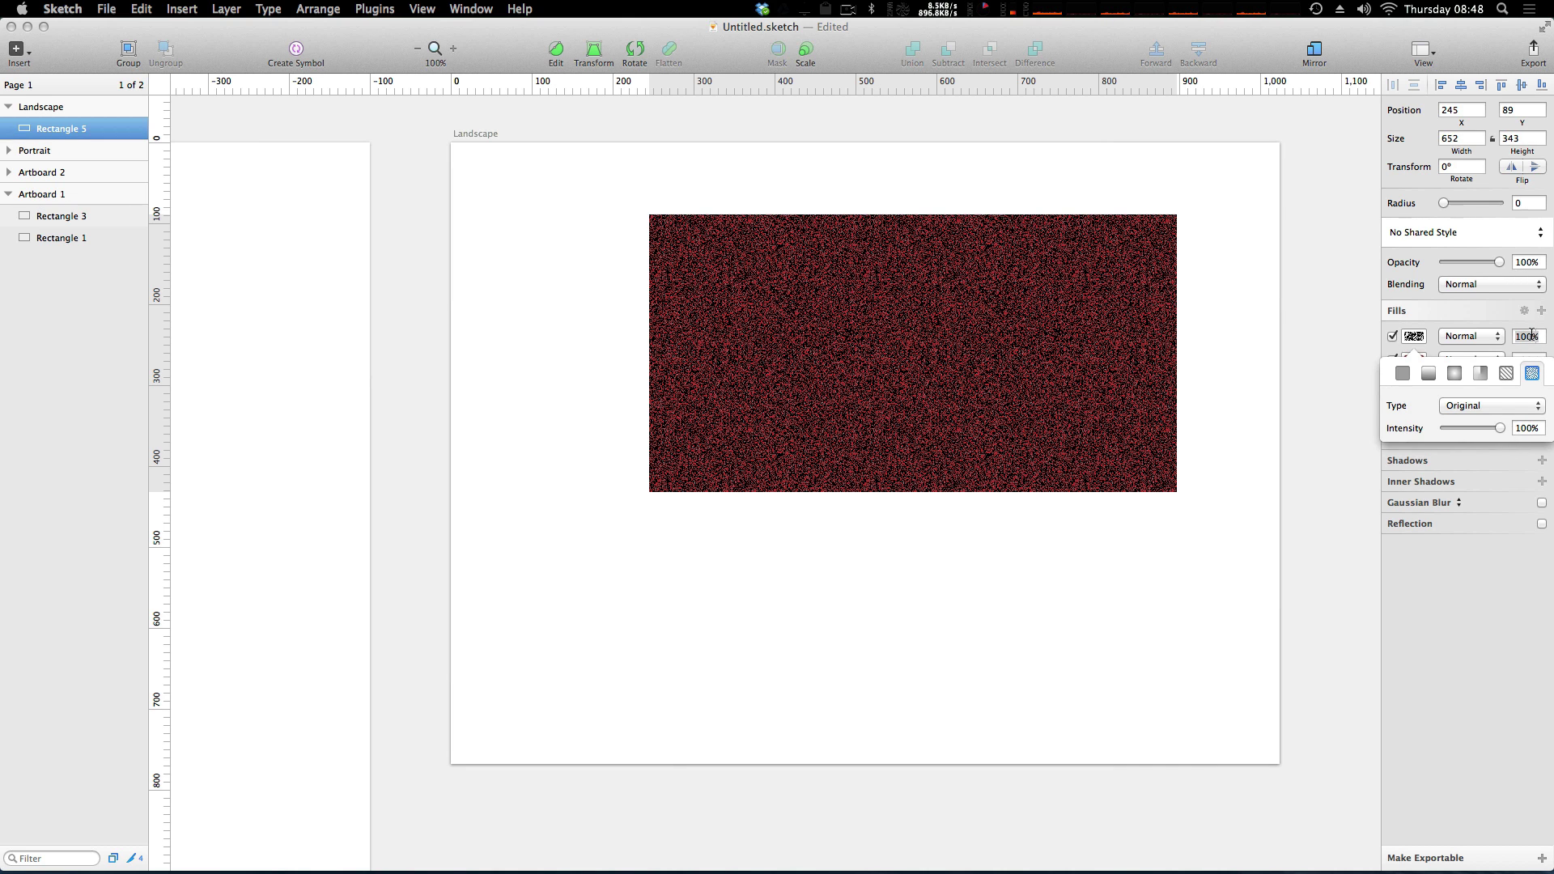
click(1487, 326)
right_click(1477, 333)
click(1458, 304)
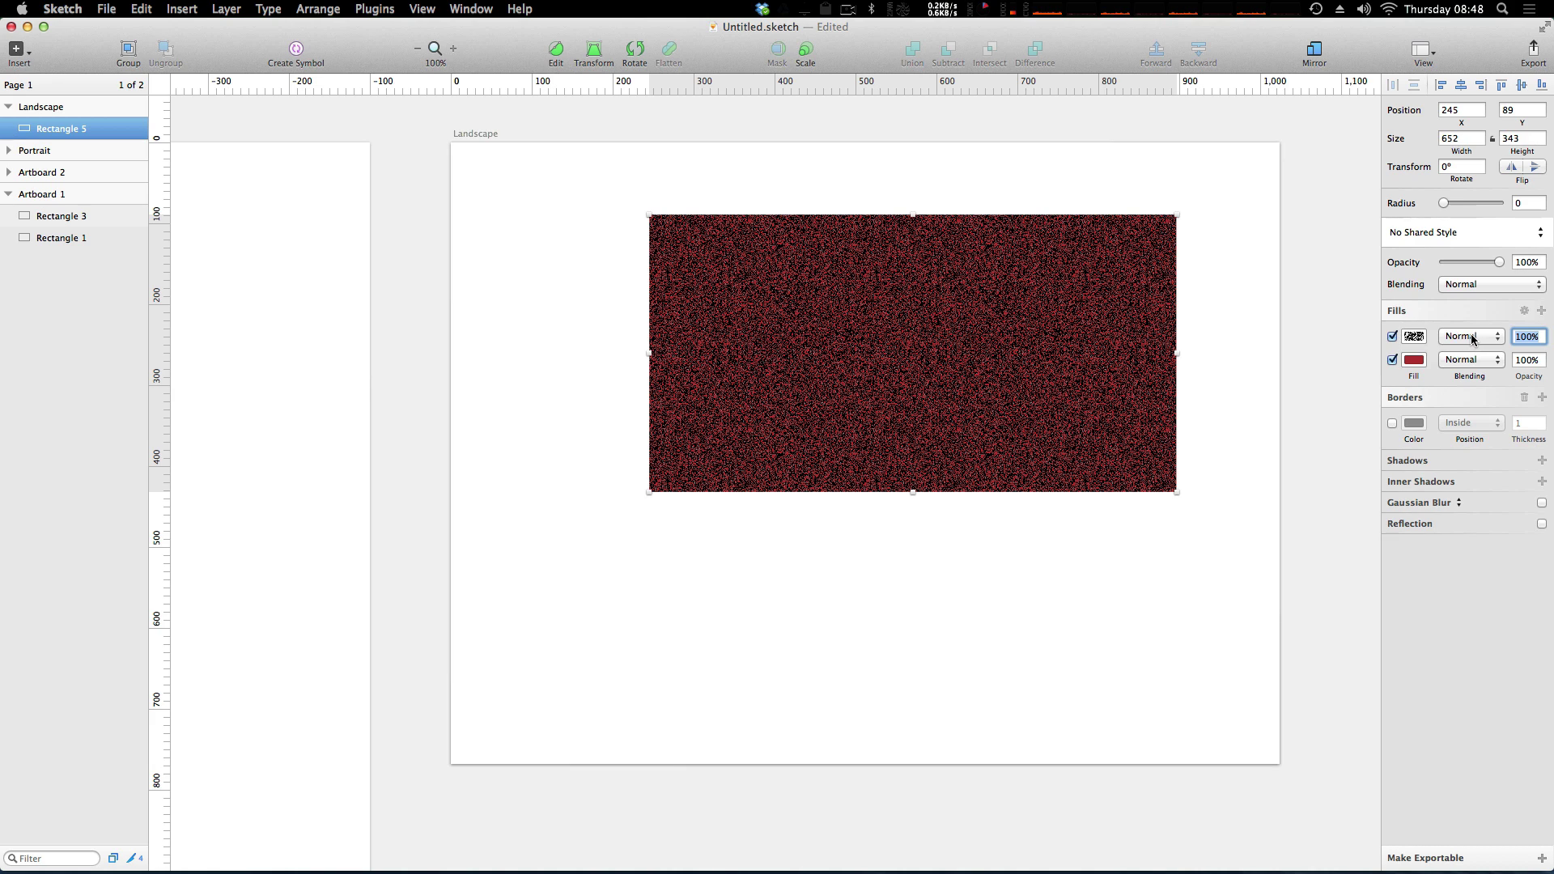
Set the noise fill's blending to Overlay after trying Multiply and Darken.
click(1470, 334)
click(1472, 336)
click(1465, 337)
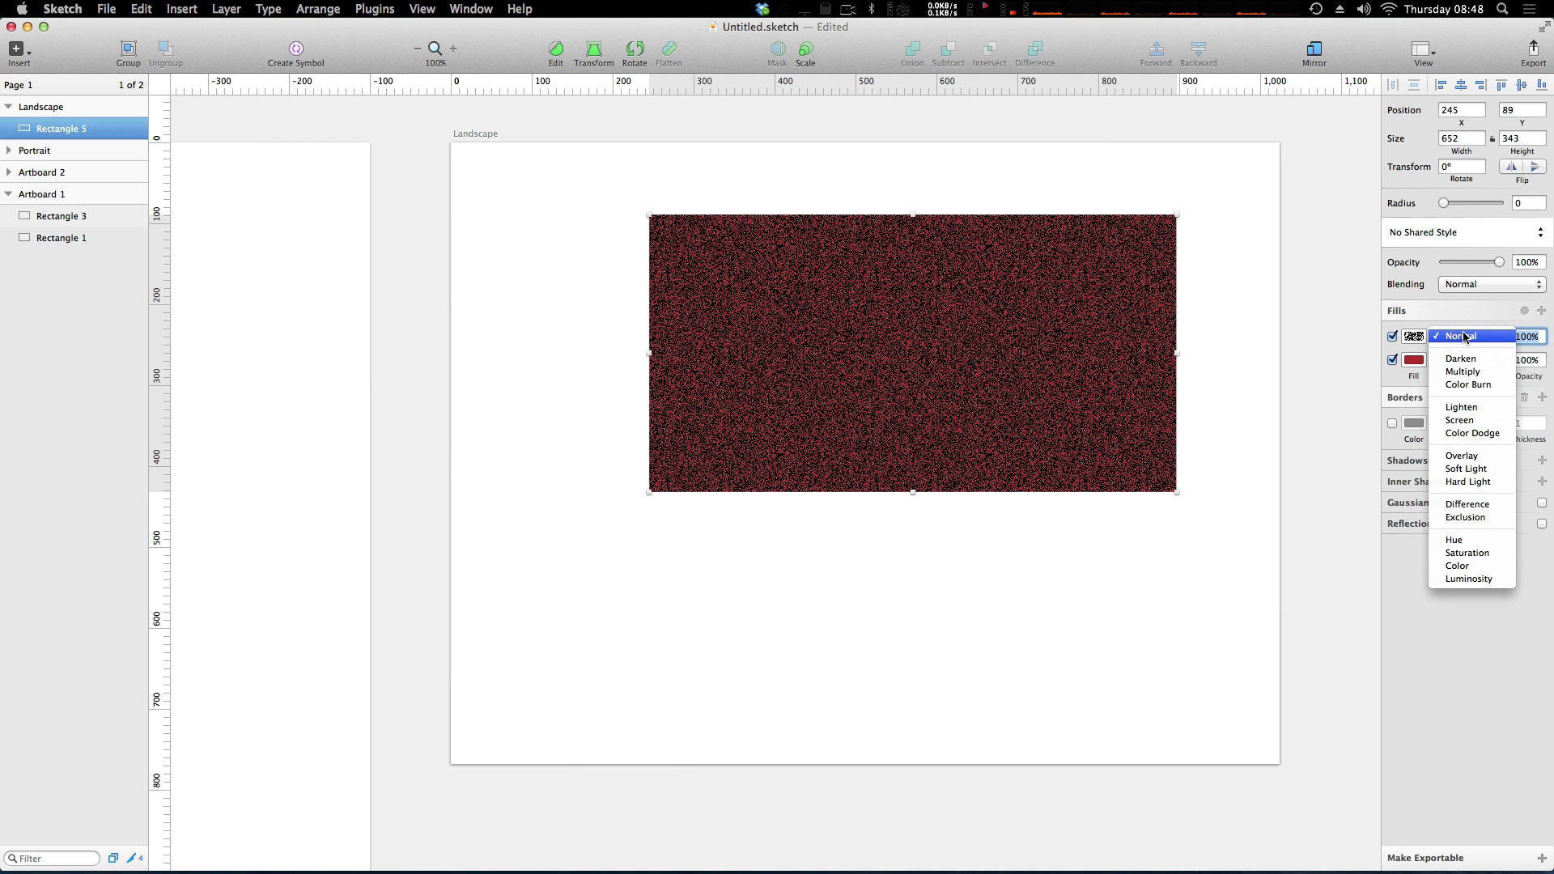
click(1463, 372)
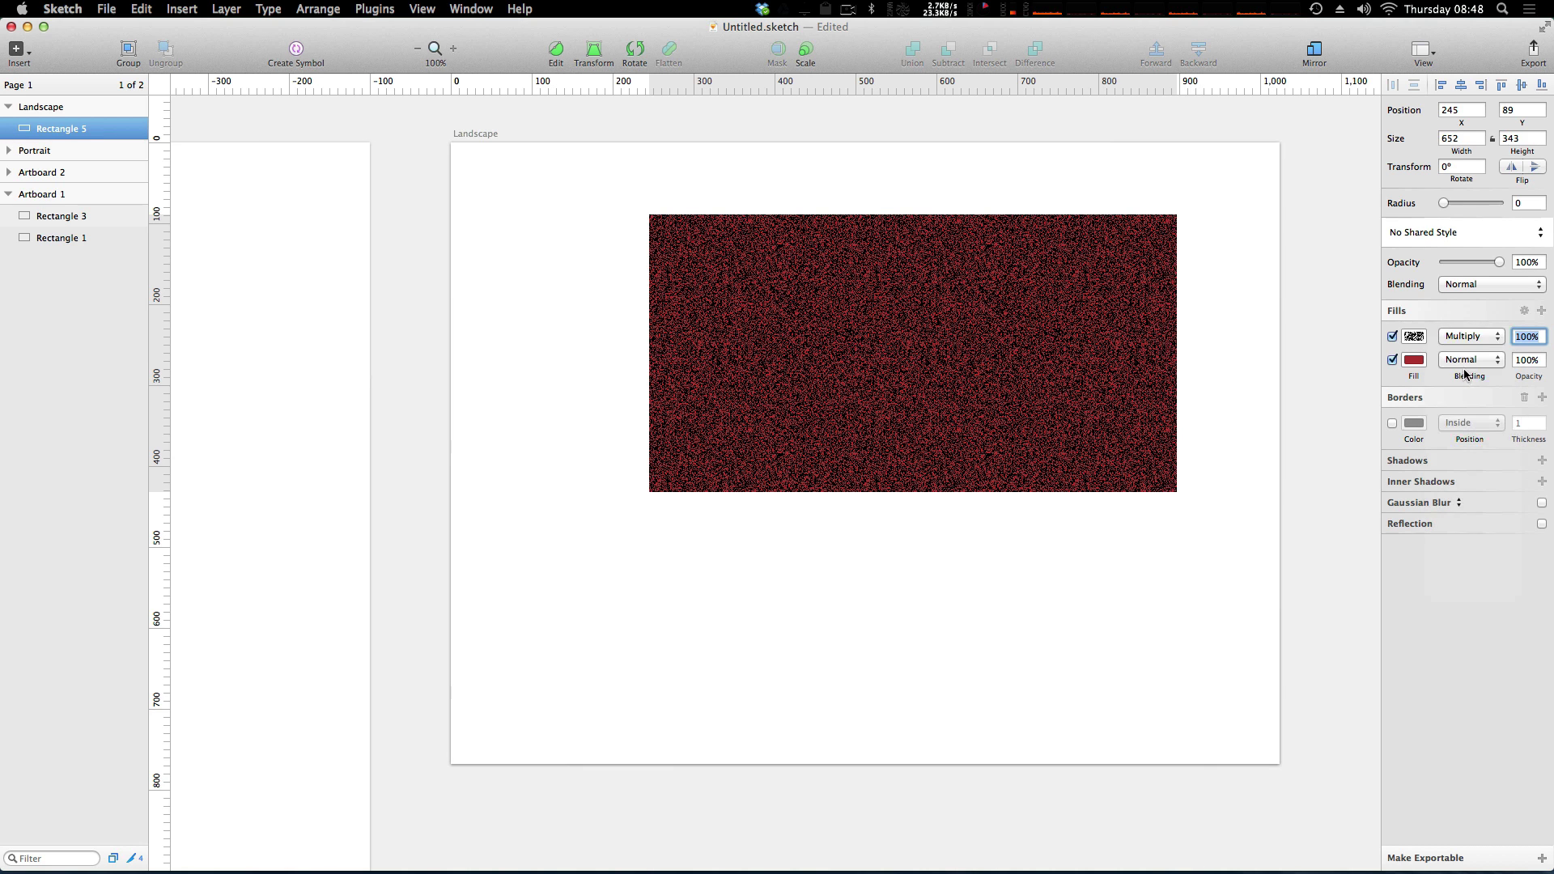
click(1471, 336)
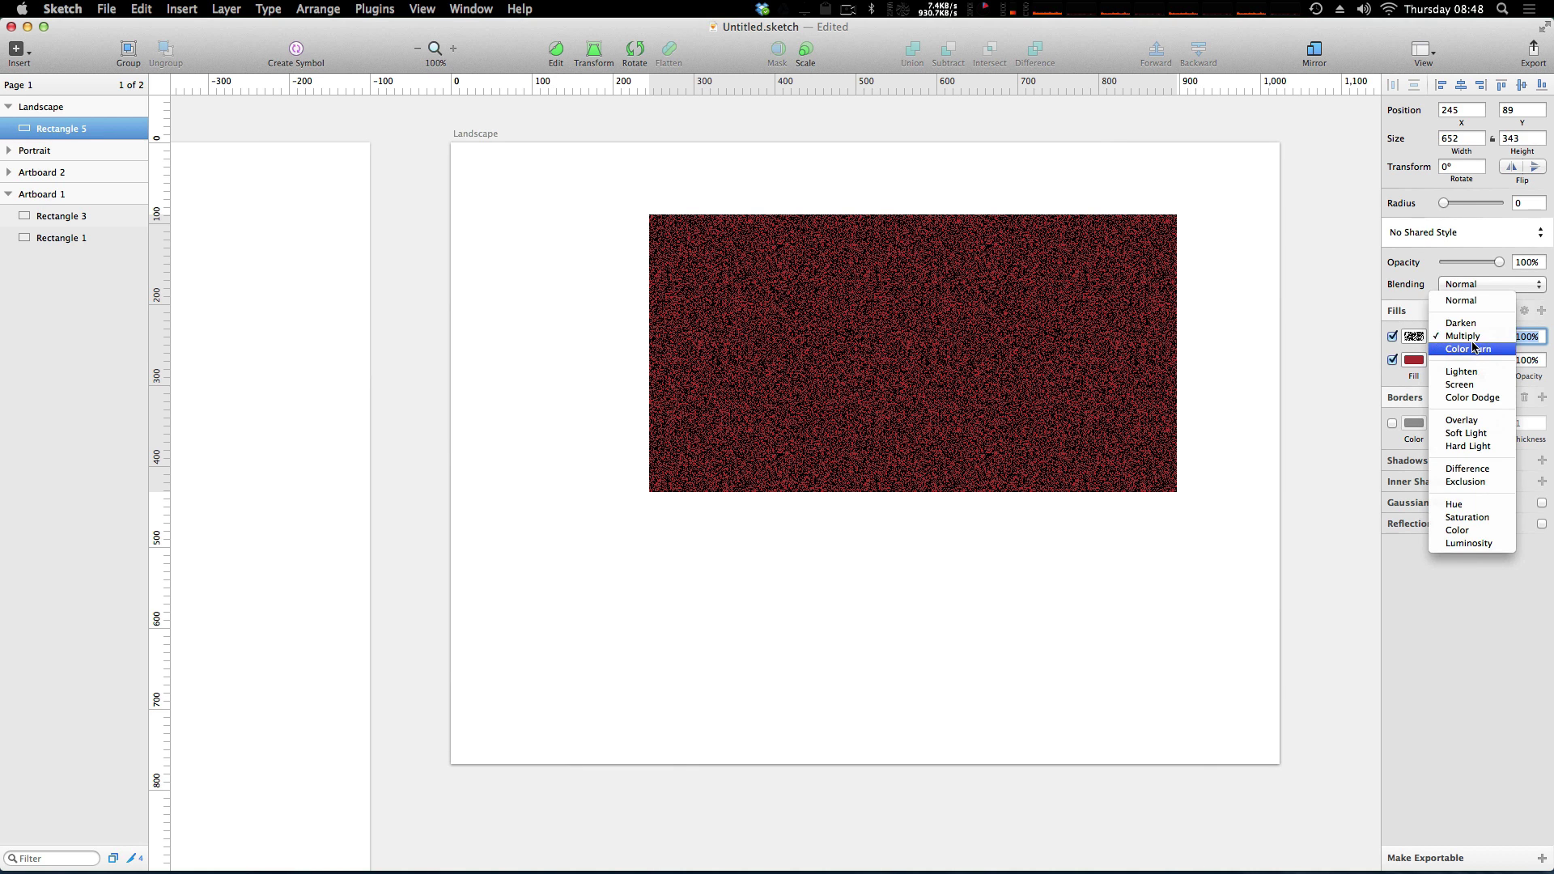
click(1475, 322)
click(1470, 336)
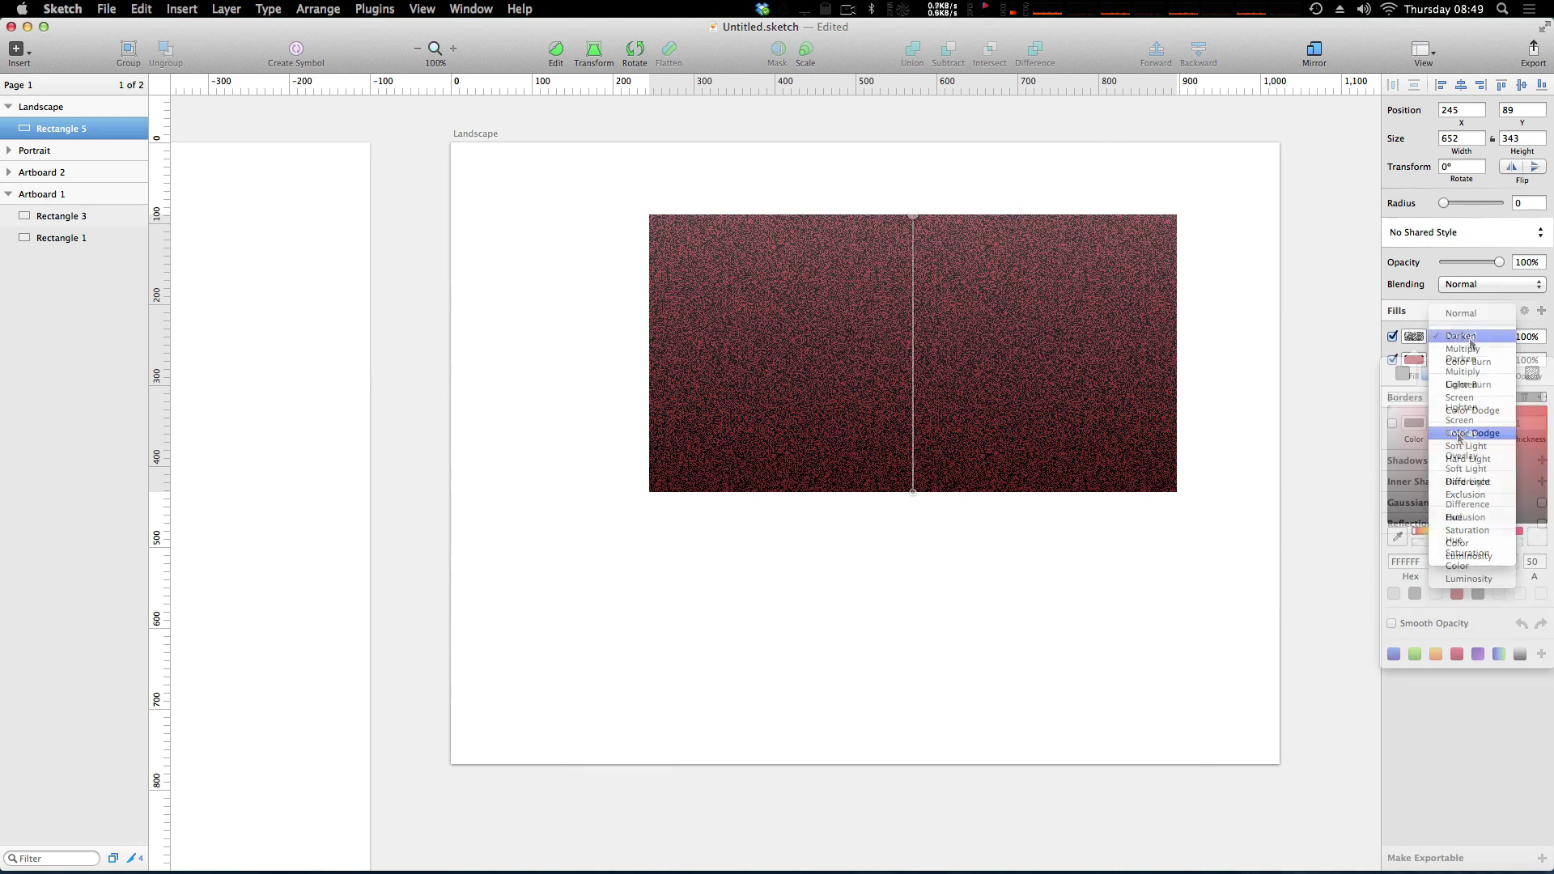
click(1461, 433)
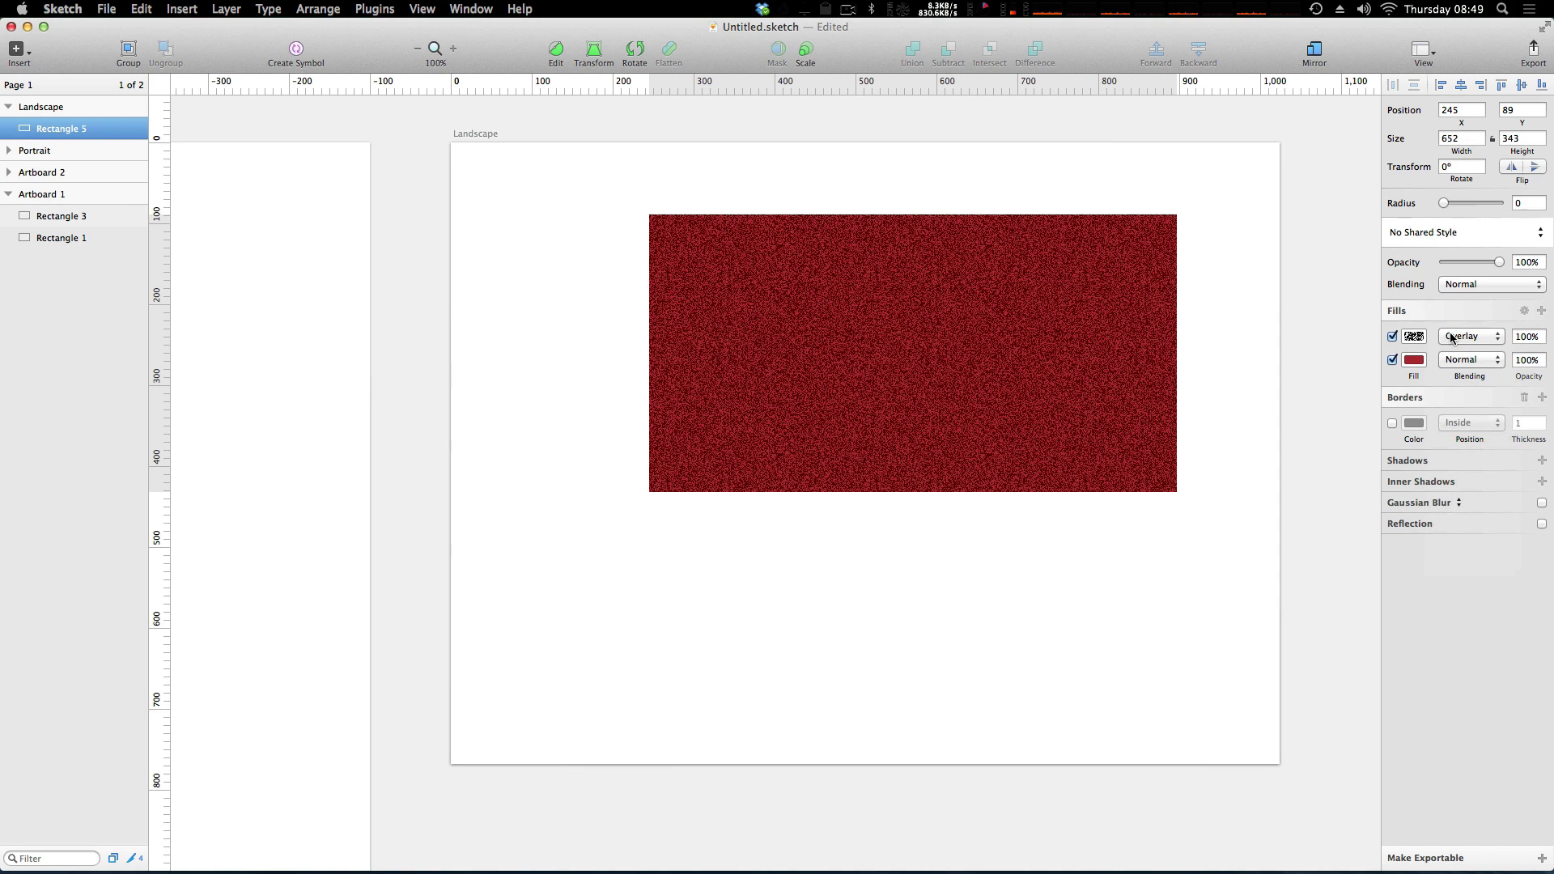
Lower the noise intensity to 24%.
click(1532, 337)
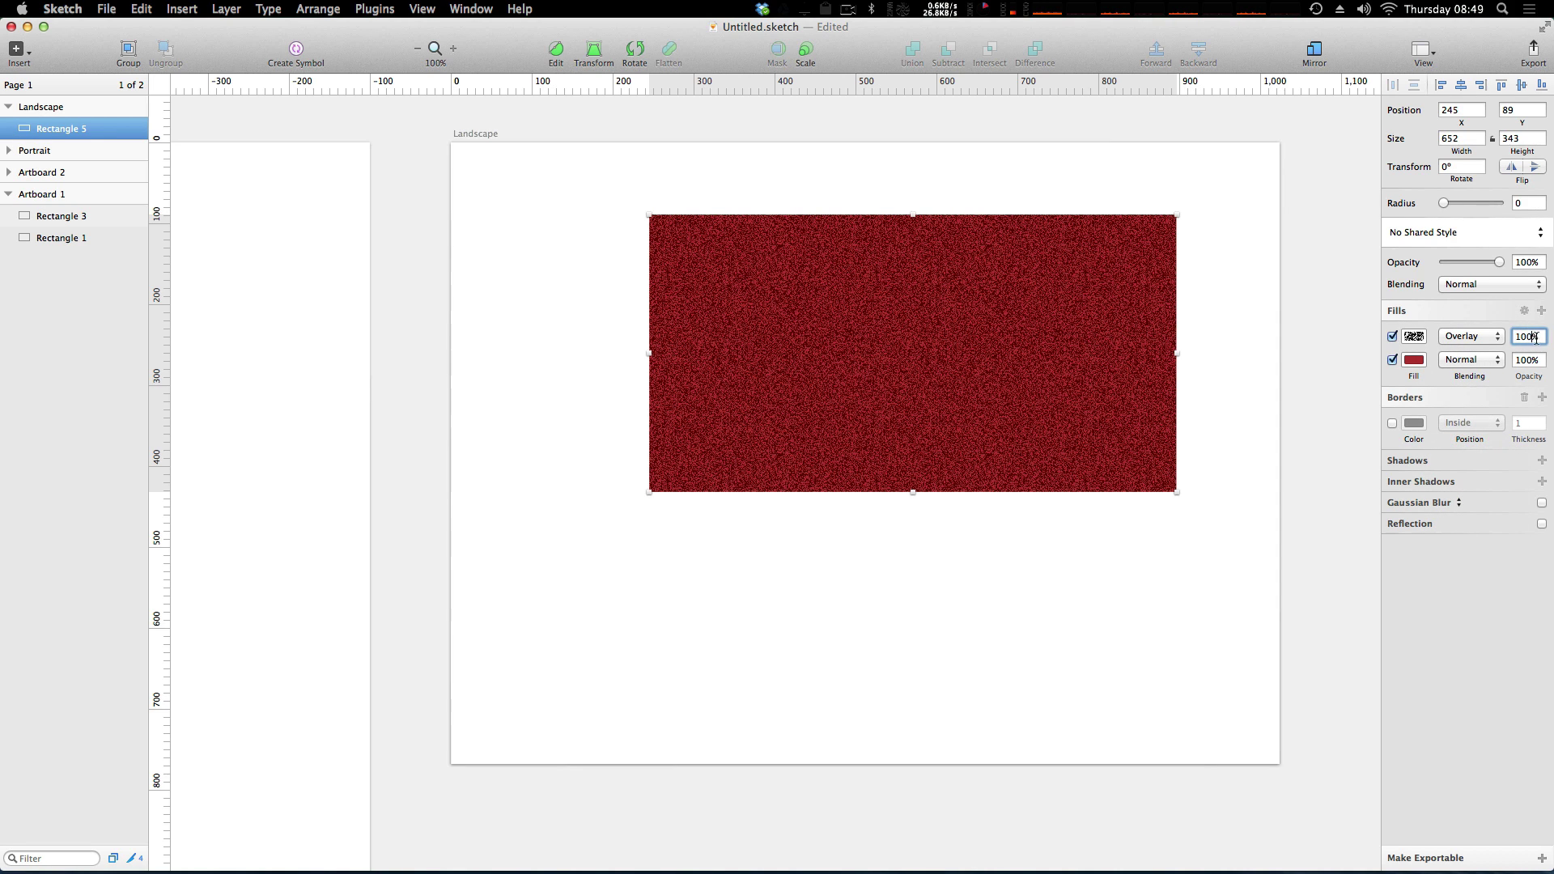
click(1414, 336)
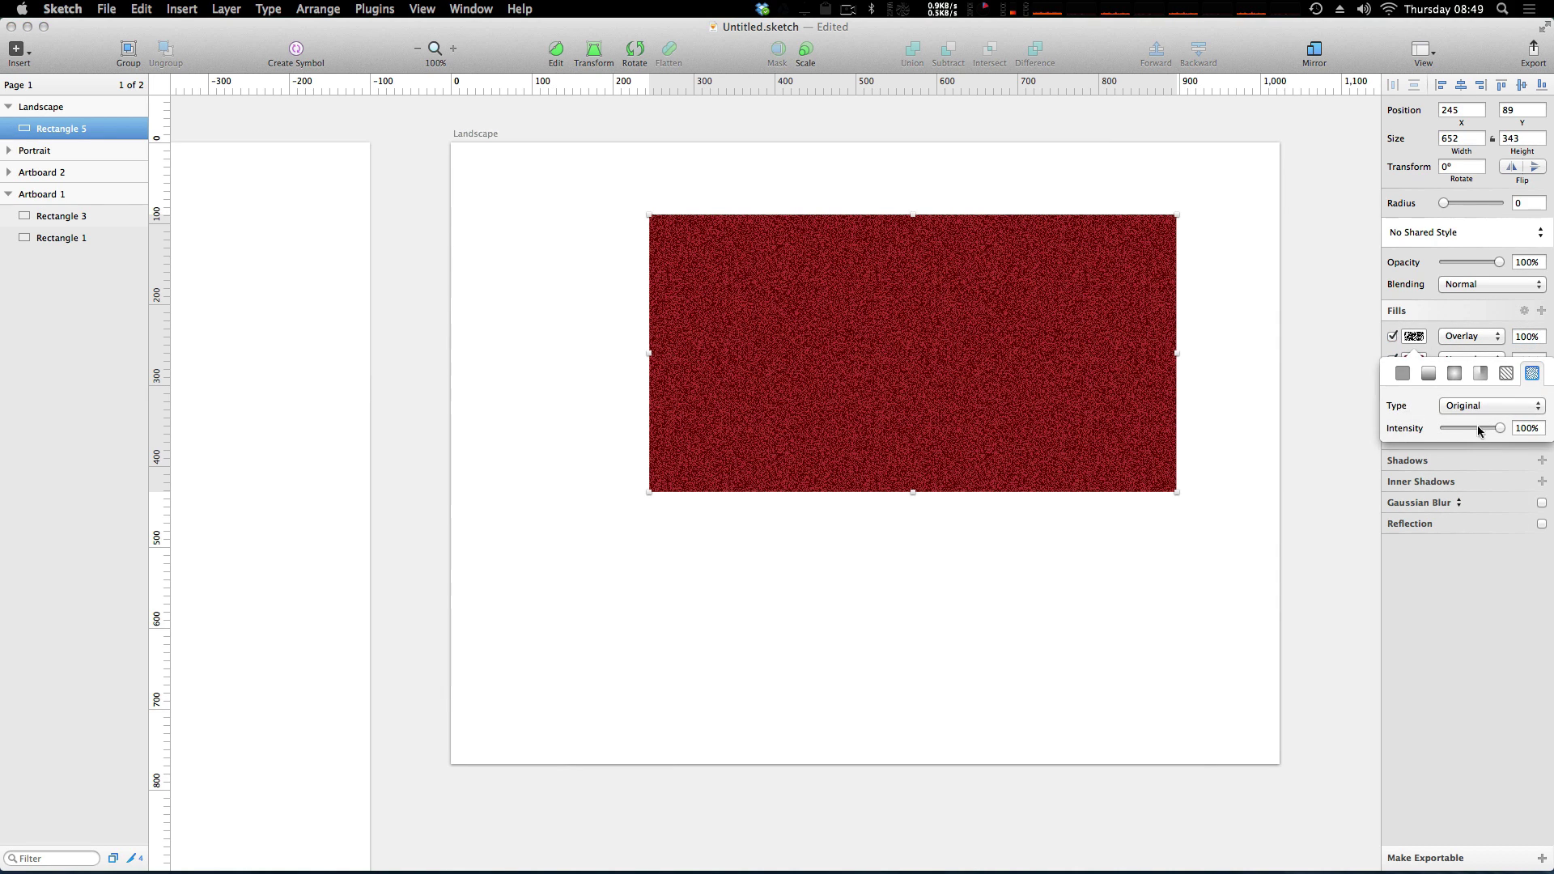
click(1468, 428)
drag(1472, 430, 1457, 430)
click(1294, 377)
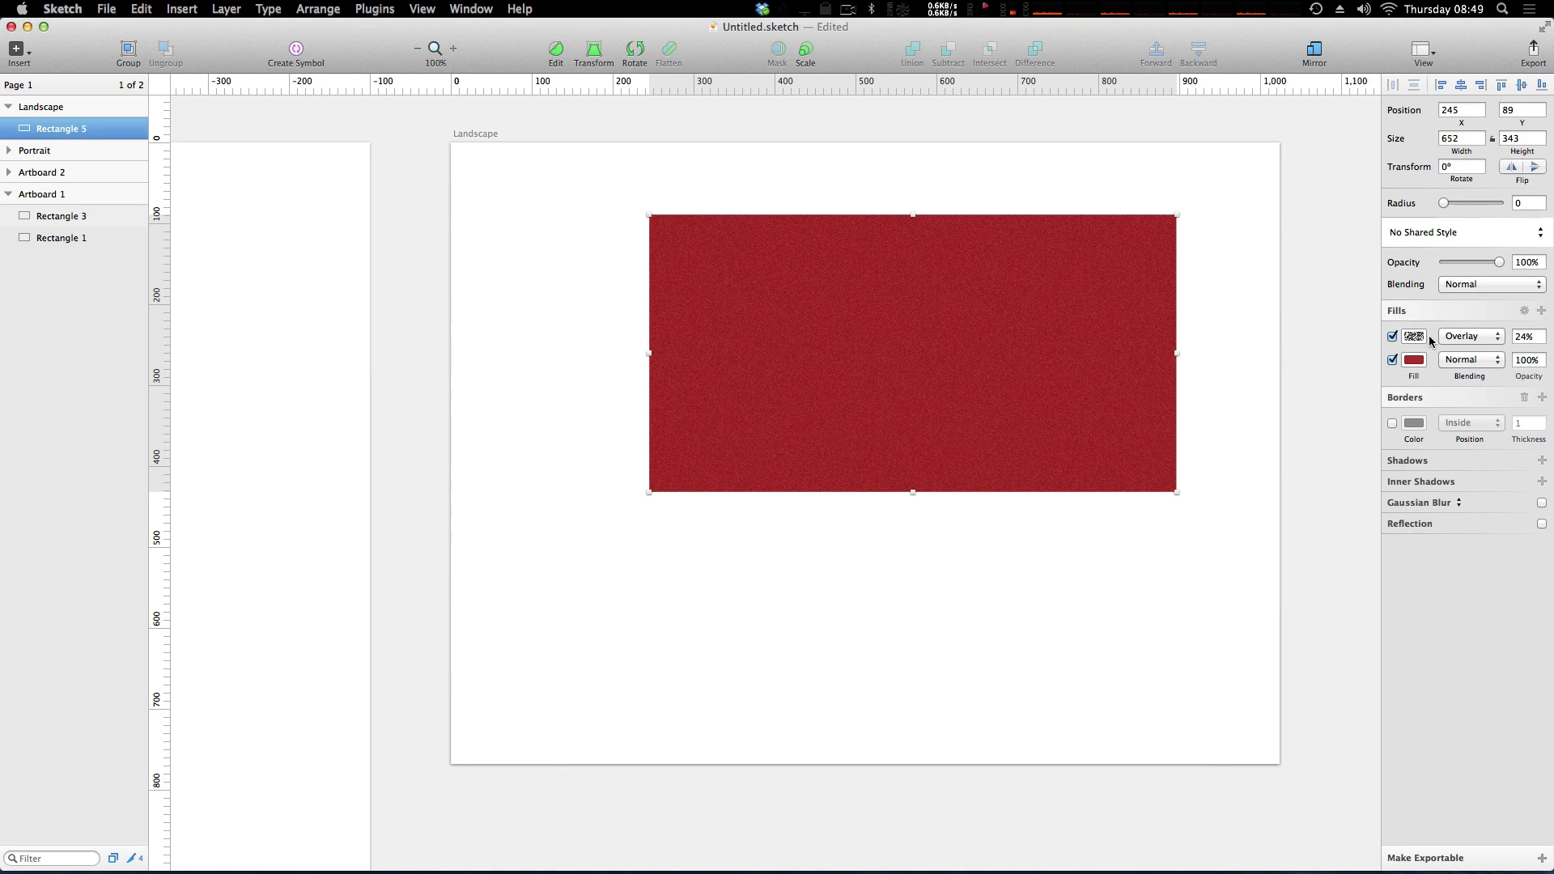
Remove the noise fill and turn on a border with thickness 5.
right_click(1431, 340)
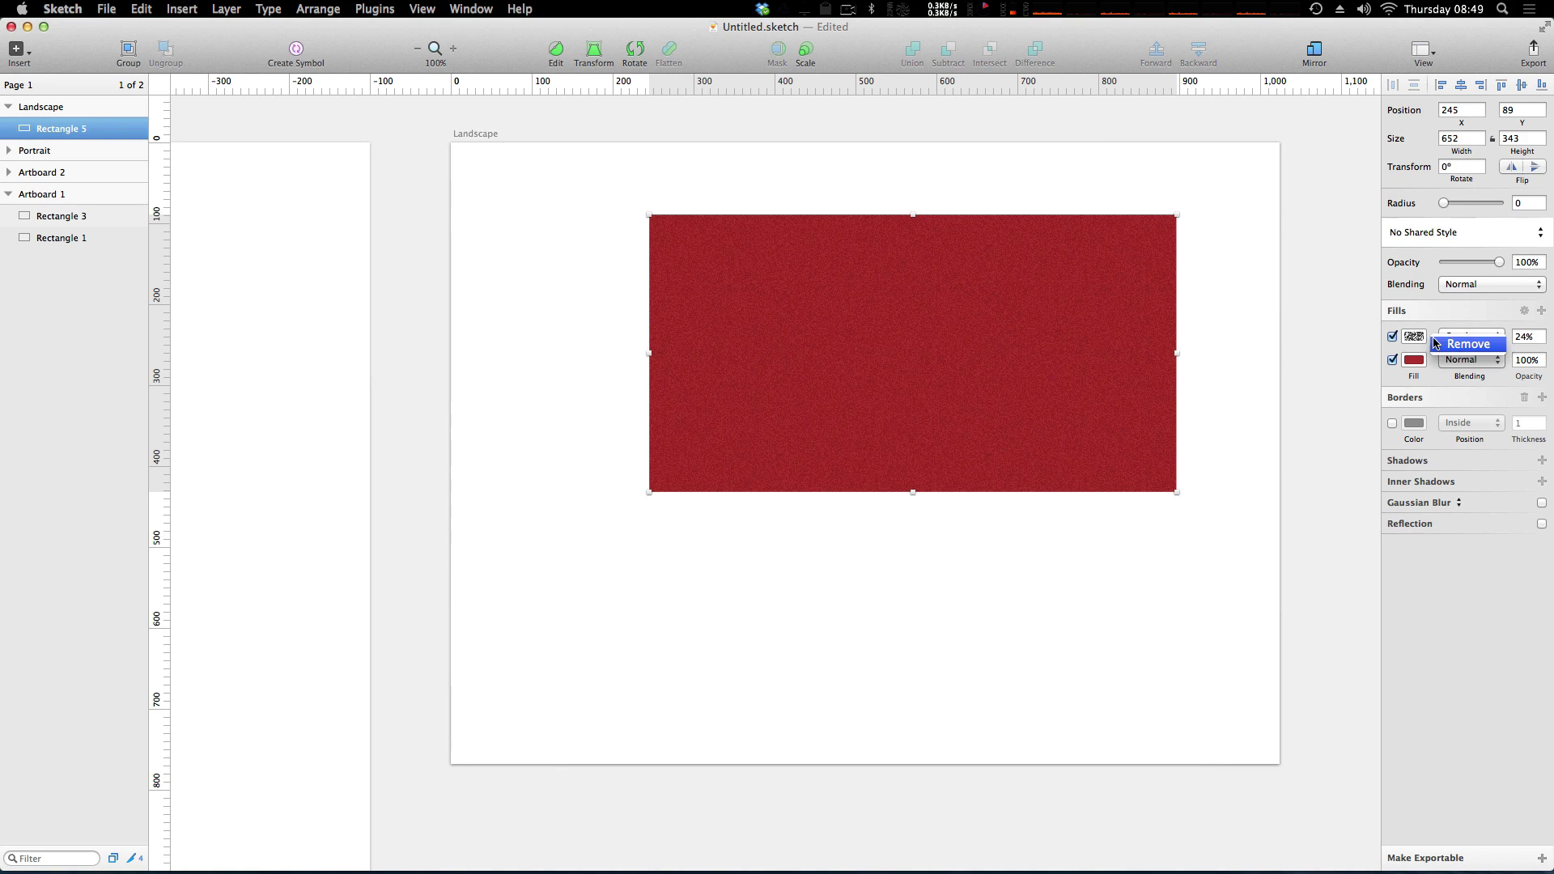
click(1450, 346)
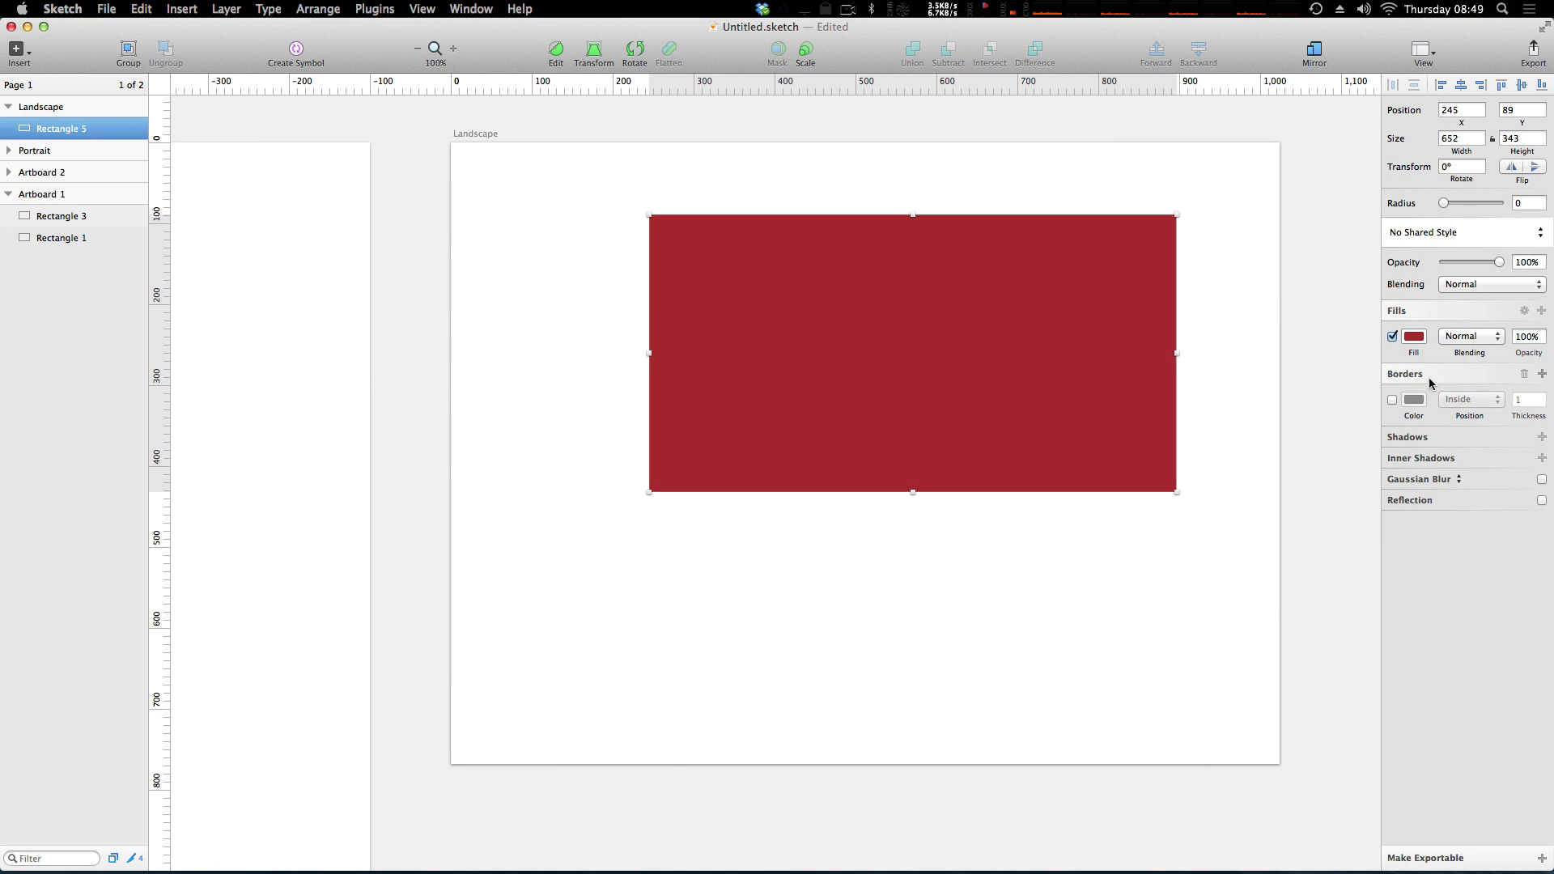
click(1392, 401)
click(1521, 401)
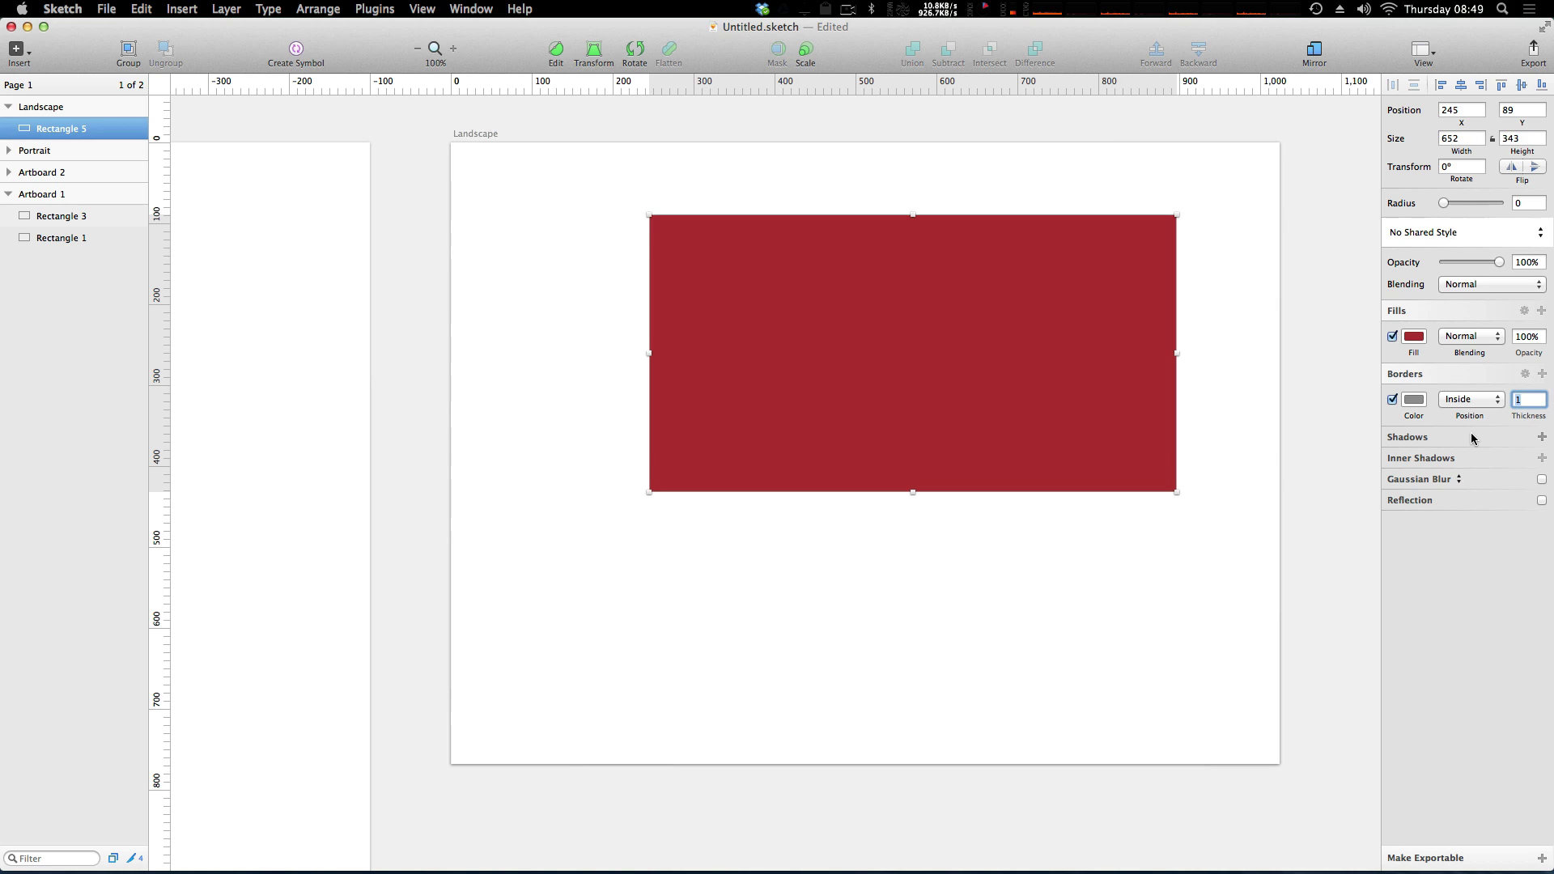
text(5)
key(Return)
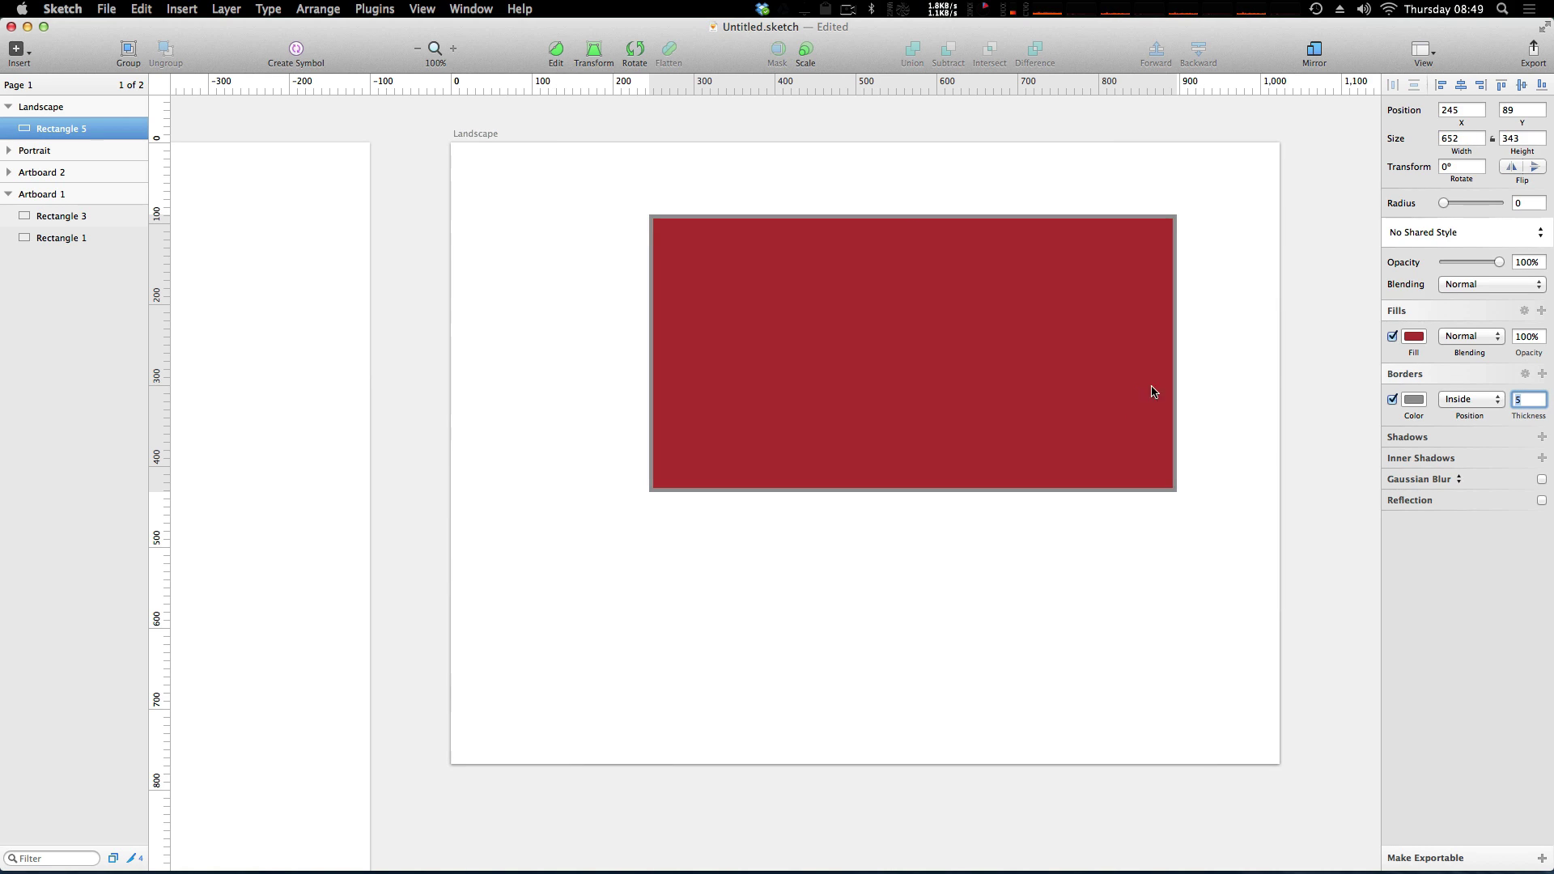
Colour the border black and add a second border.
click(1414, 400)
drag(1451, 498, 1328, 566)
click(1271, 459)
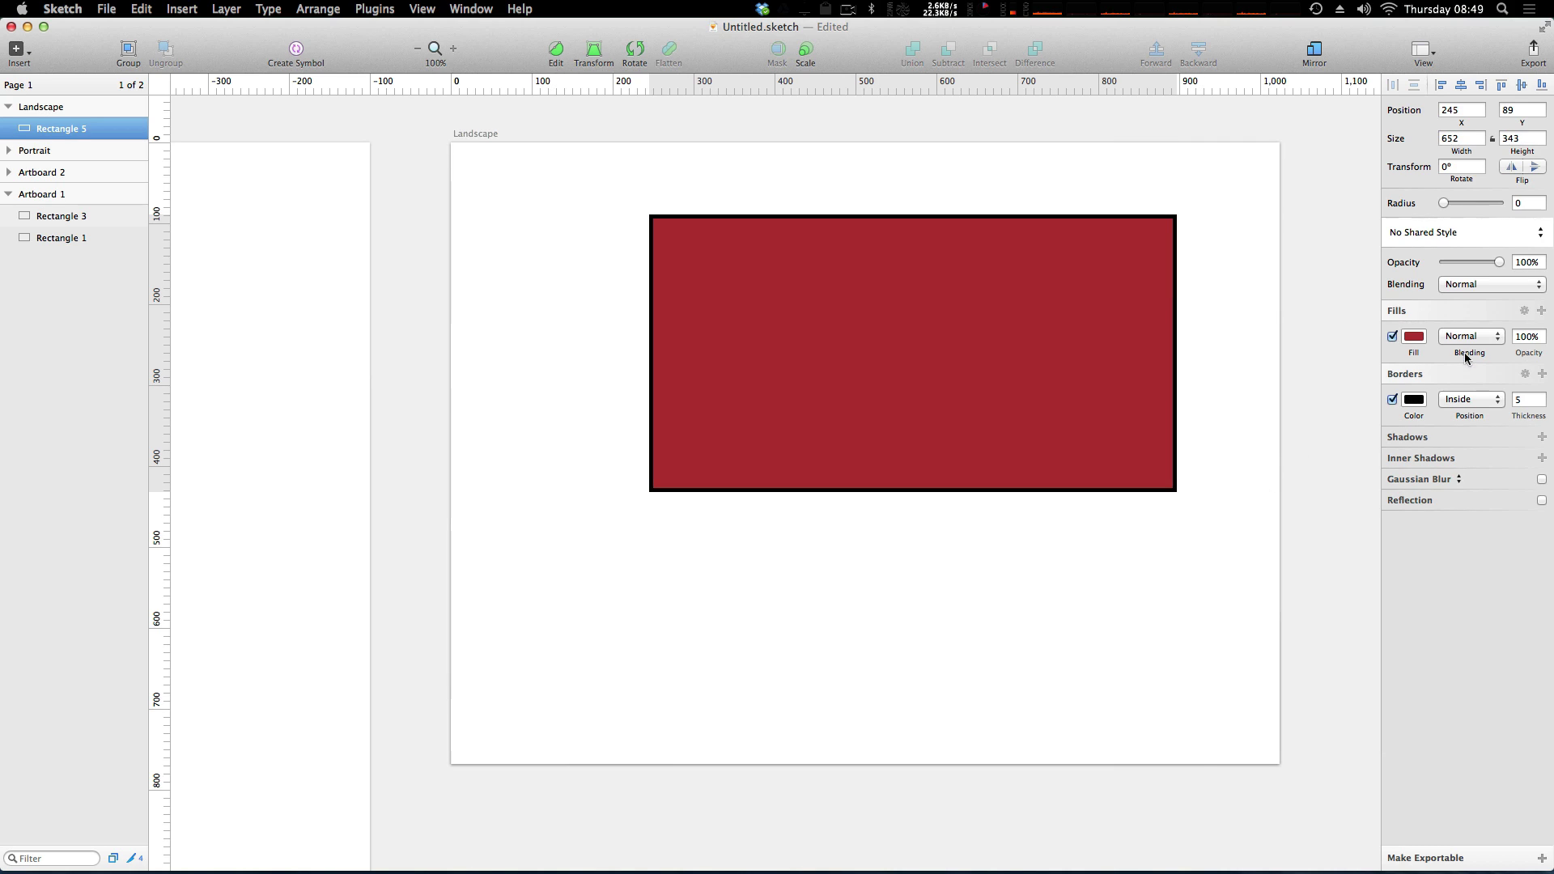
click(1542, 374)
click(1414, 400)
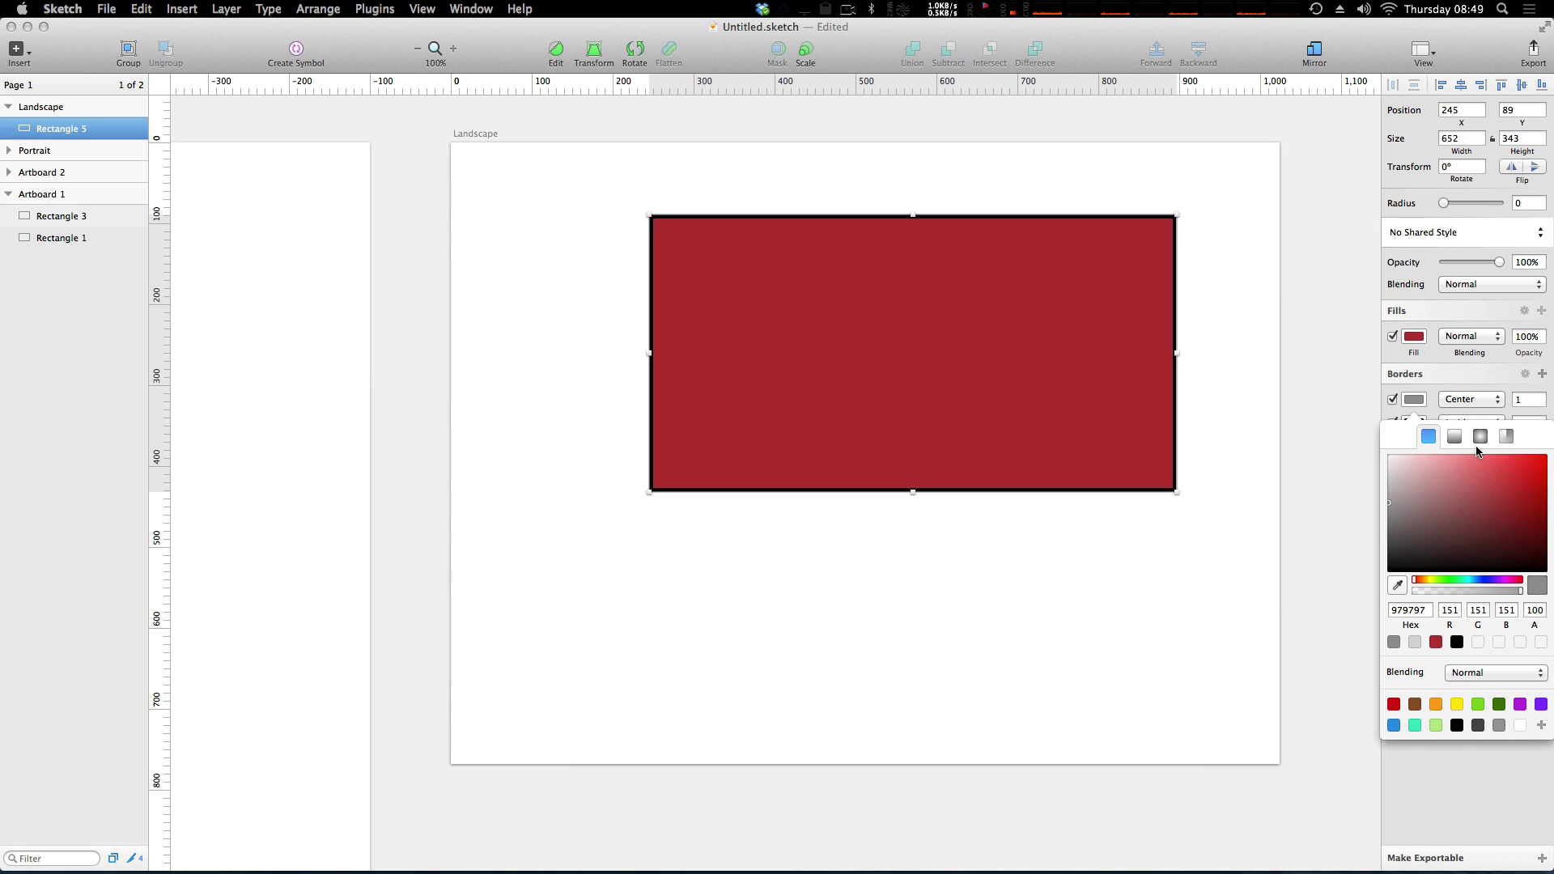
Colour the second border solid blue 003E98 after trying gradient types.
click(1454, 438)
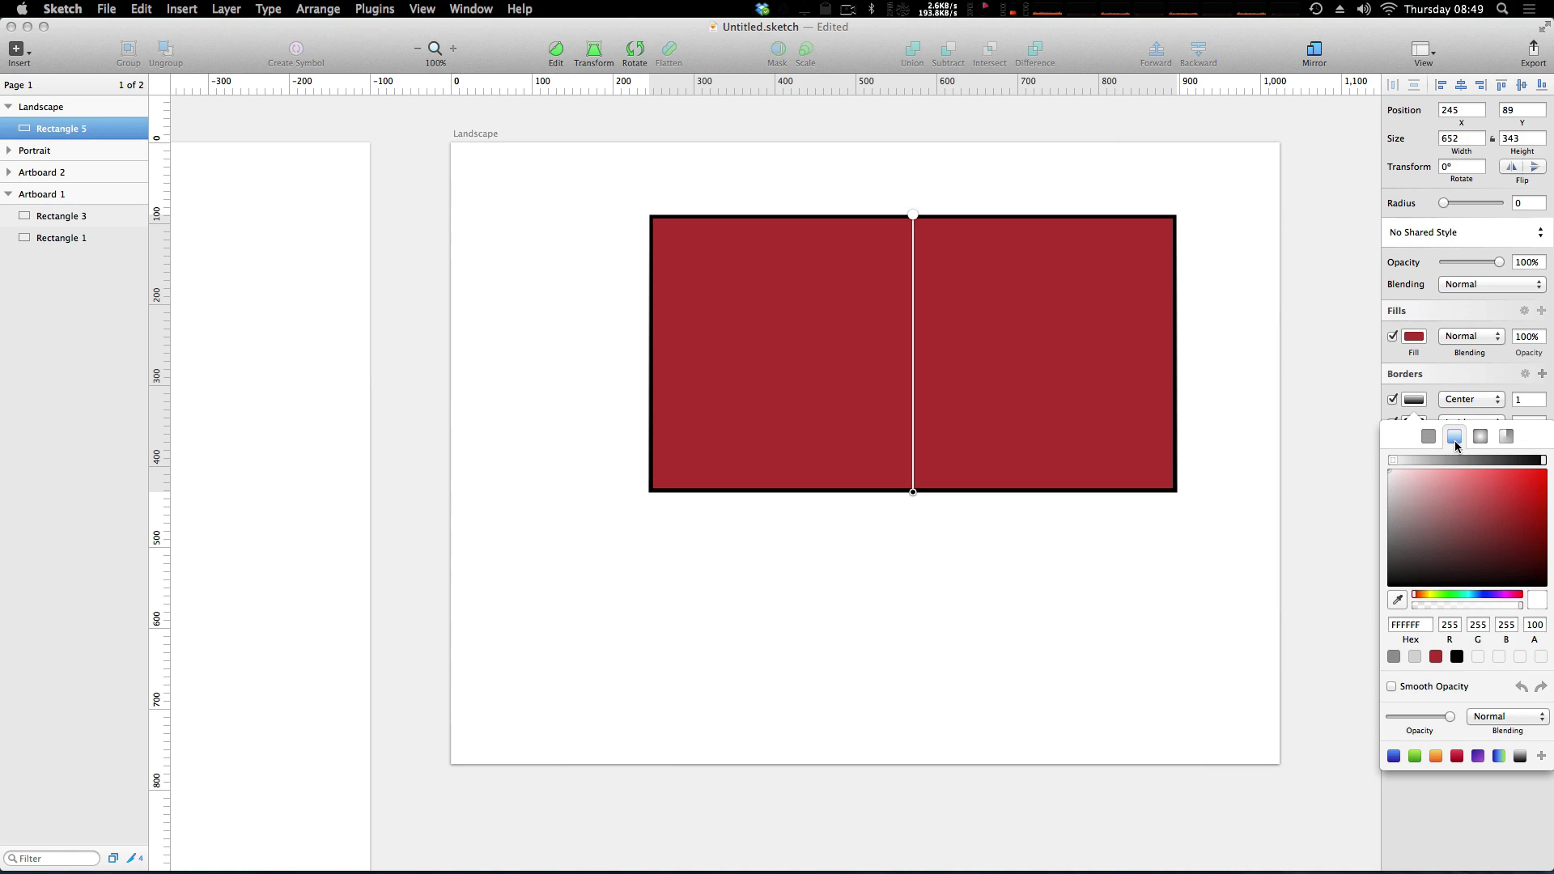
click(1482, 441)
click(1508, 441)
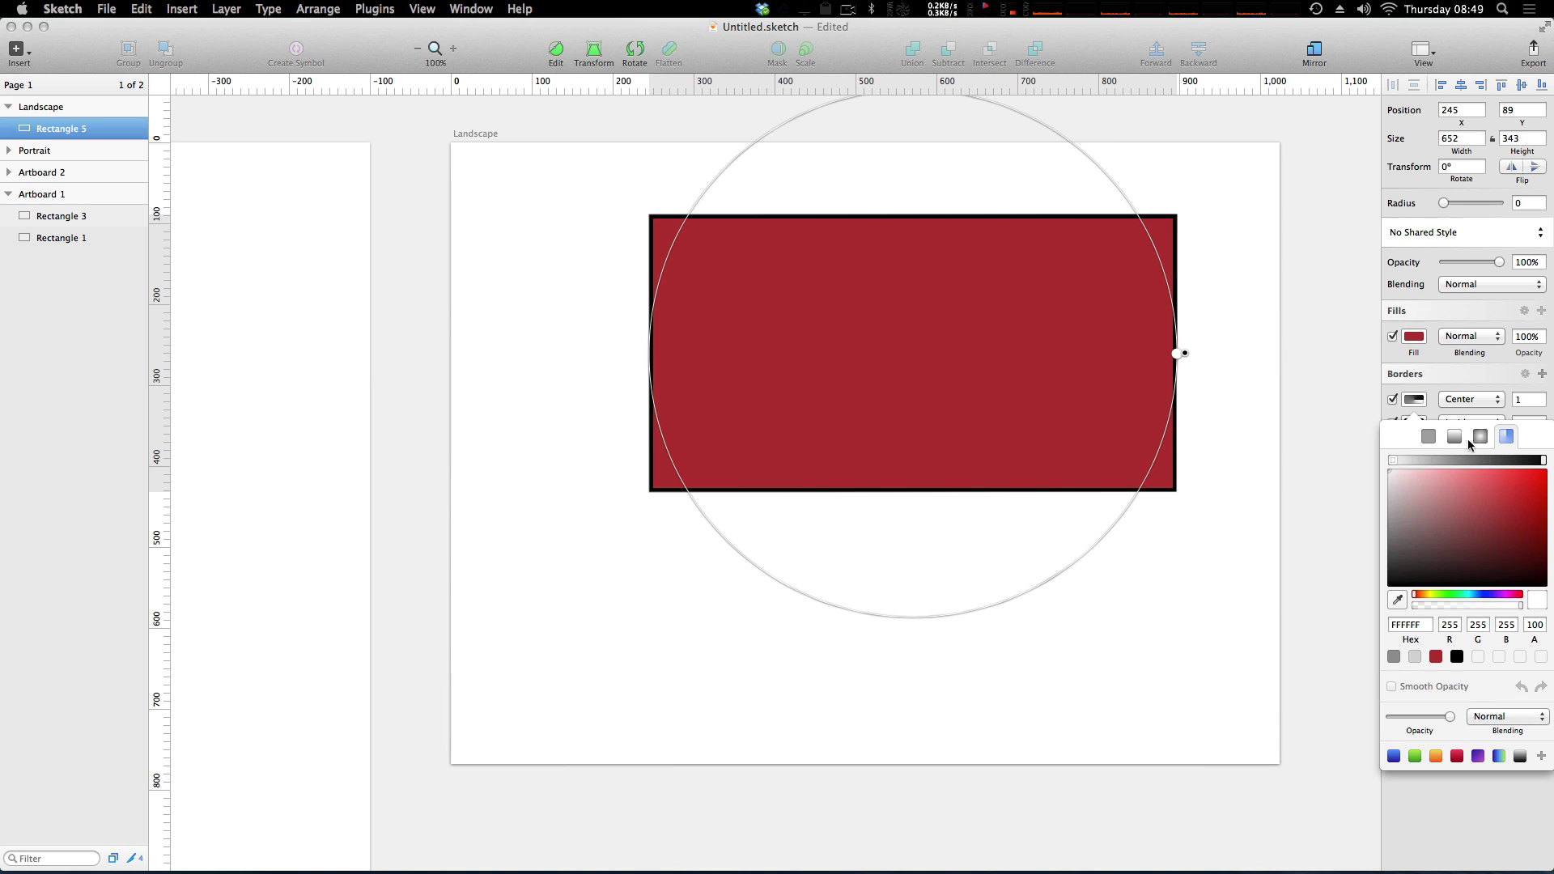
click(1428, 437)
click(1457, 520)
drag(1457, 521, 1483, 502)
drag(1471, 579, 1478, 580)
click(1527, 503)
drag(1527, 503, 1546, 503)
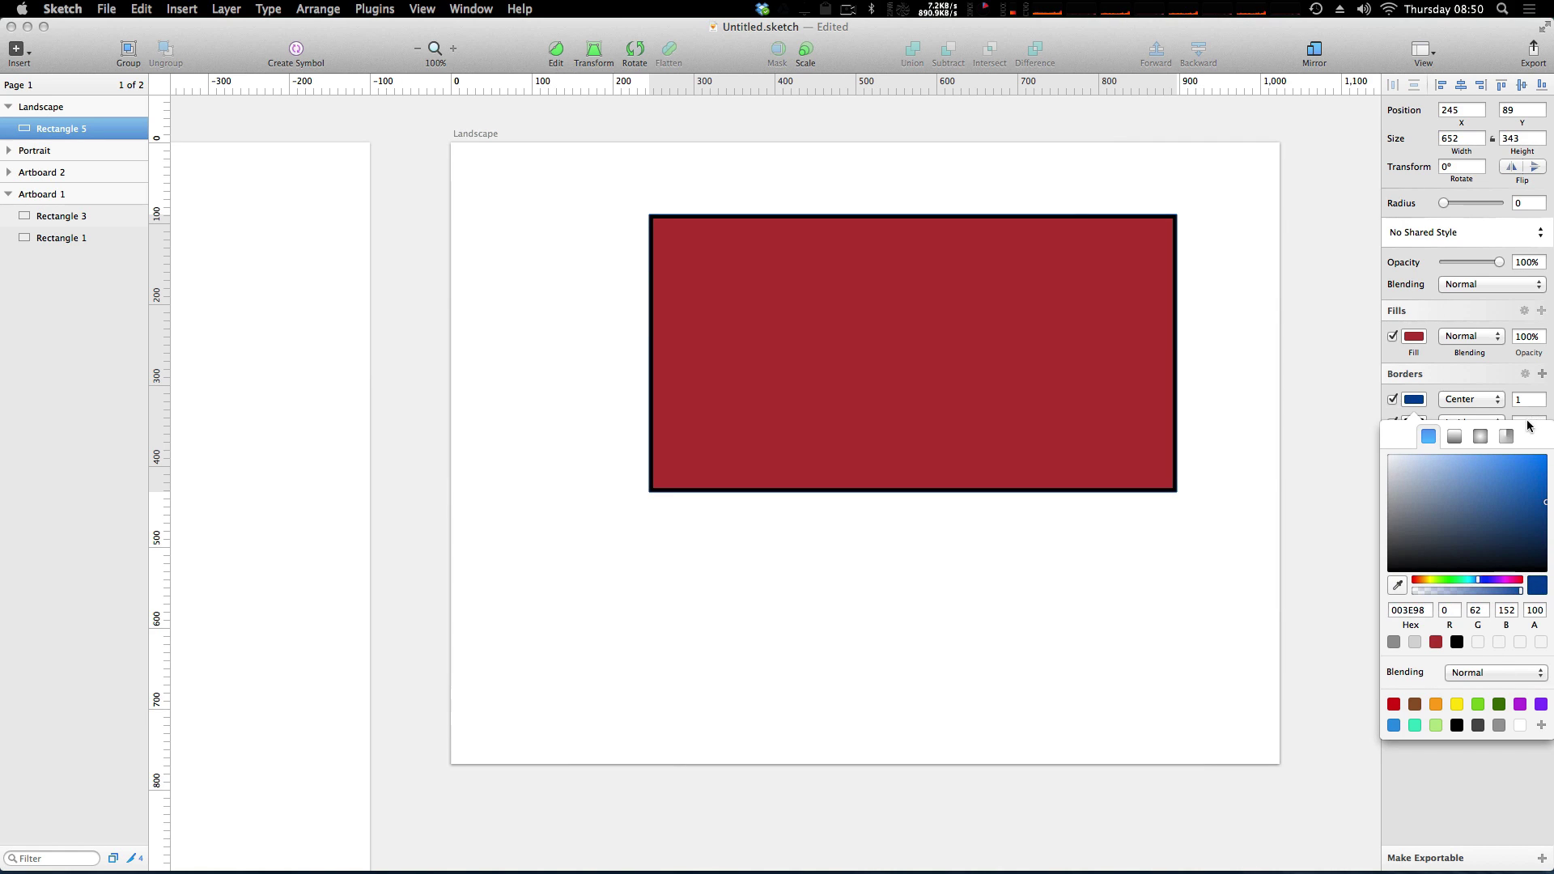
Increase the blue border's thickness to 21.
click(1522, 392)
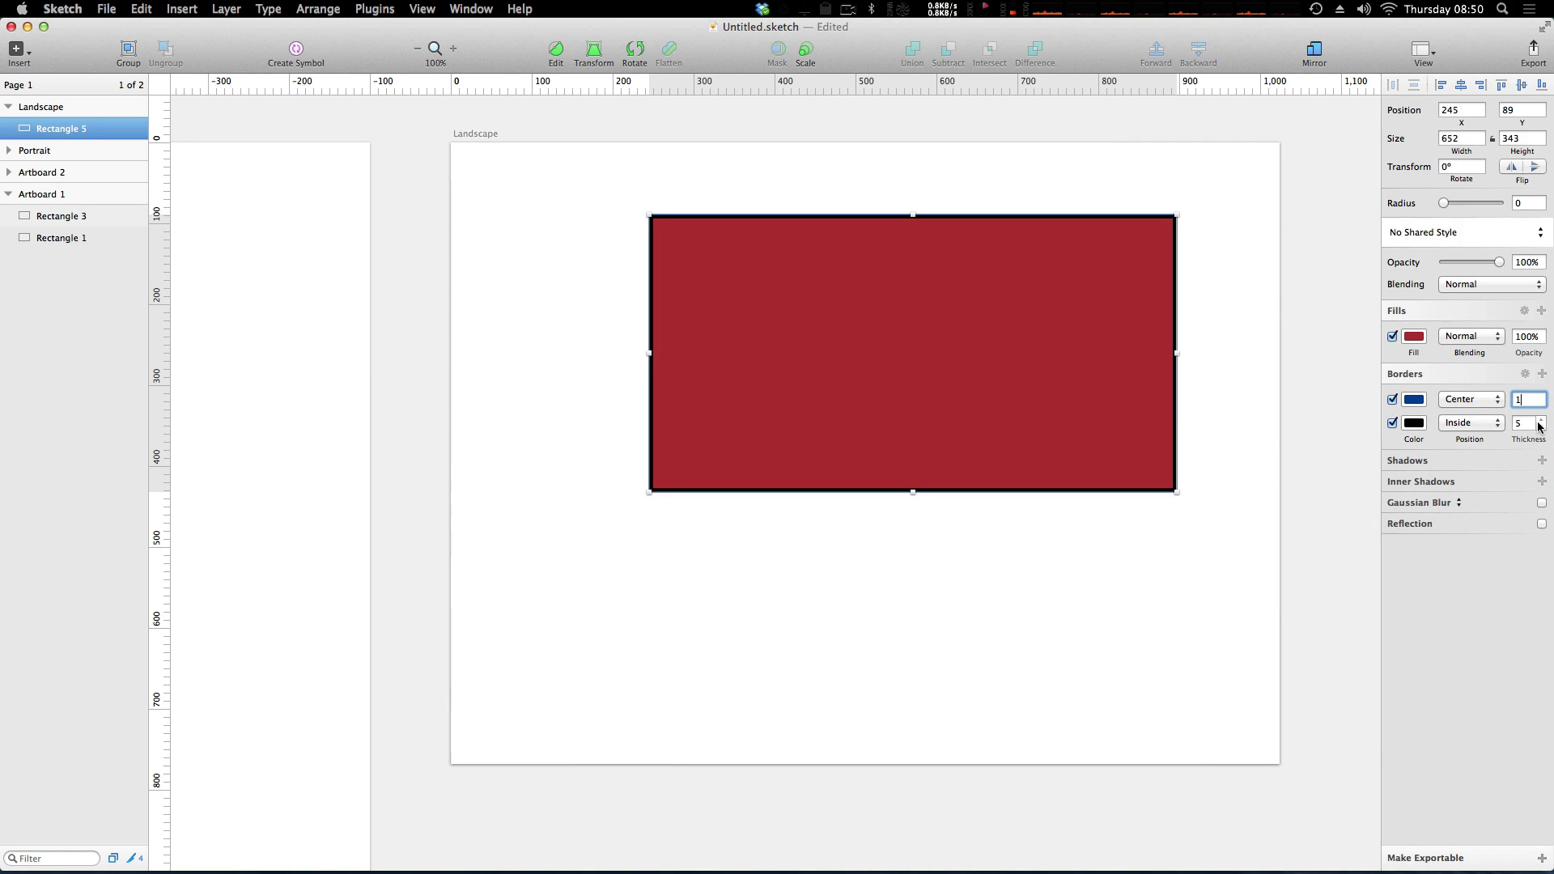
key(Up)
key(Up)
key(Up)
key(Up)
key(Up)
key(Up)
key(Up)
key(Up)
key(Up)
key(Up)
key(Up)
key(Up)
key(Up)
key(Up)
key(Up)
key(Up)
key(Up)
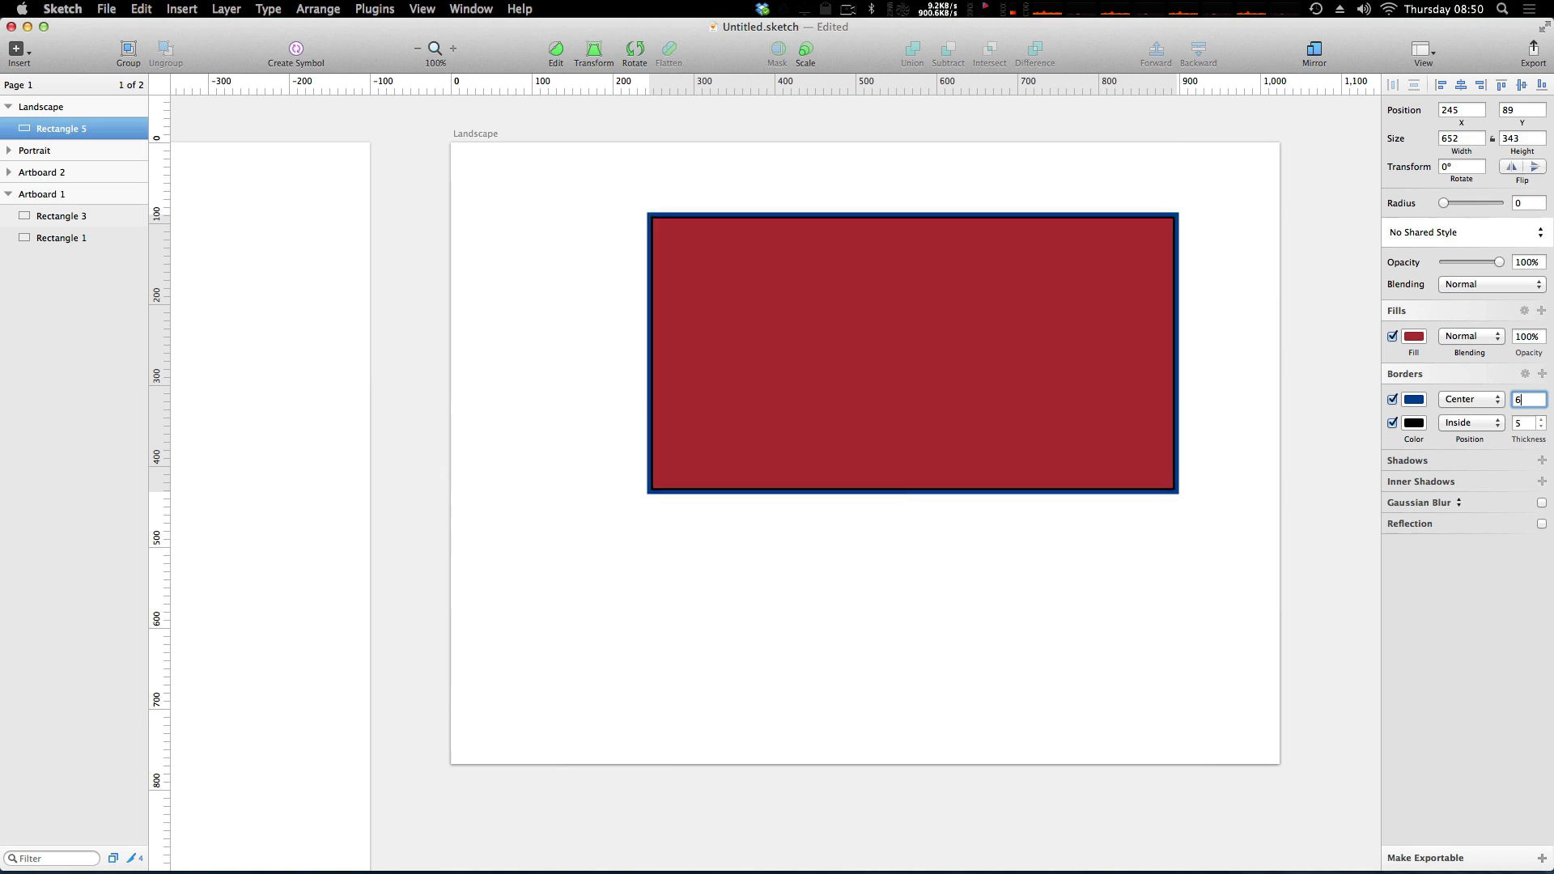
key(Up)
key(Up)
key(Up)
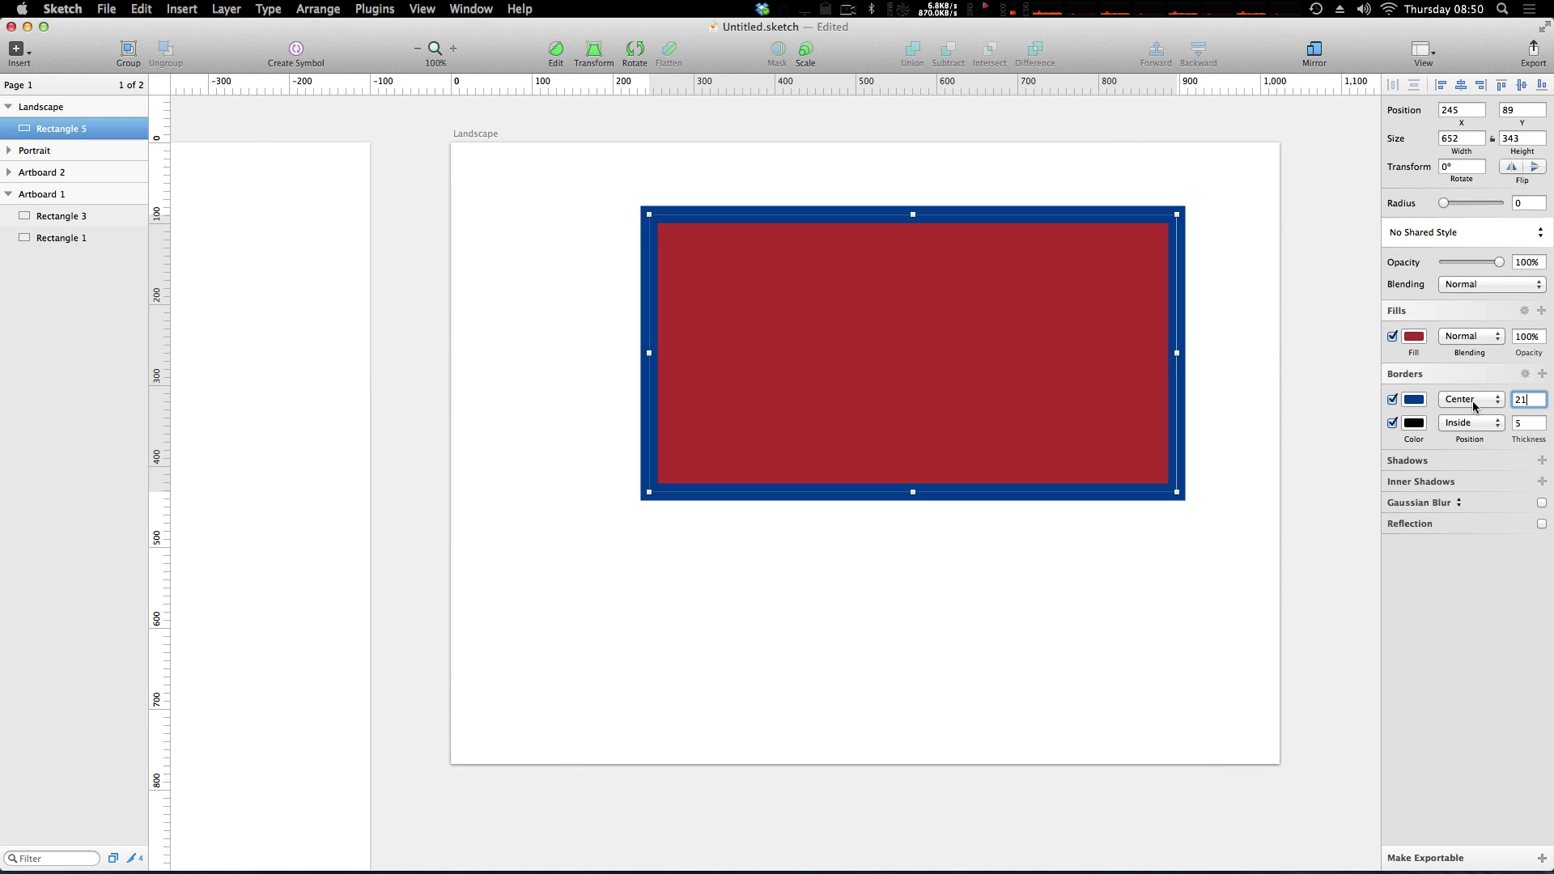
Move the blue border outside the rectangle and reselect the red rectangle.
click(1473, 401)
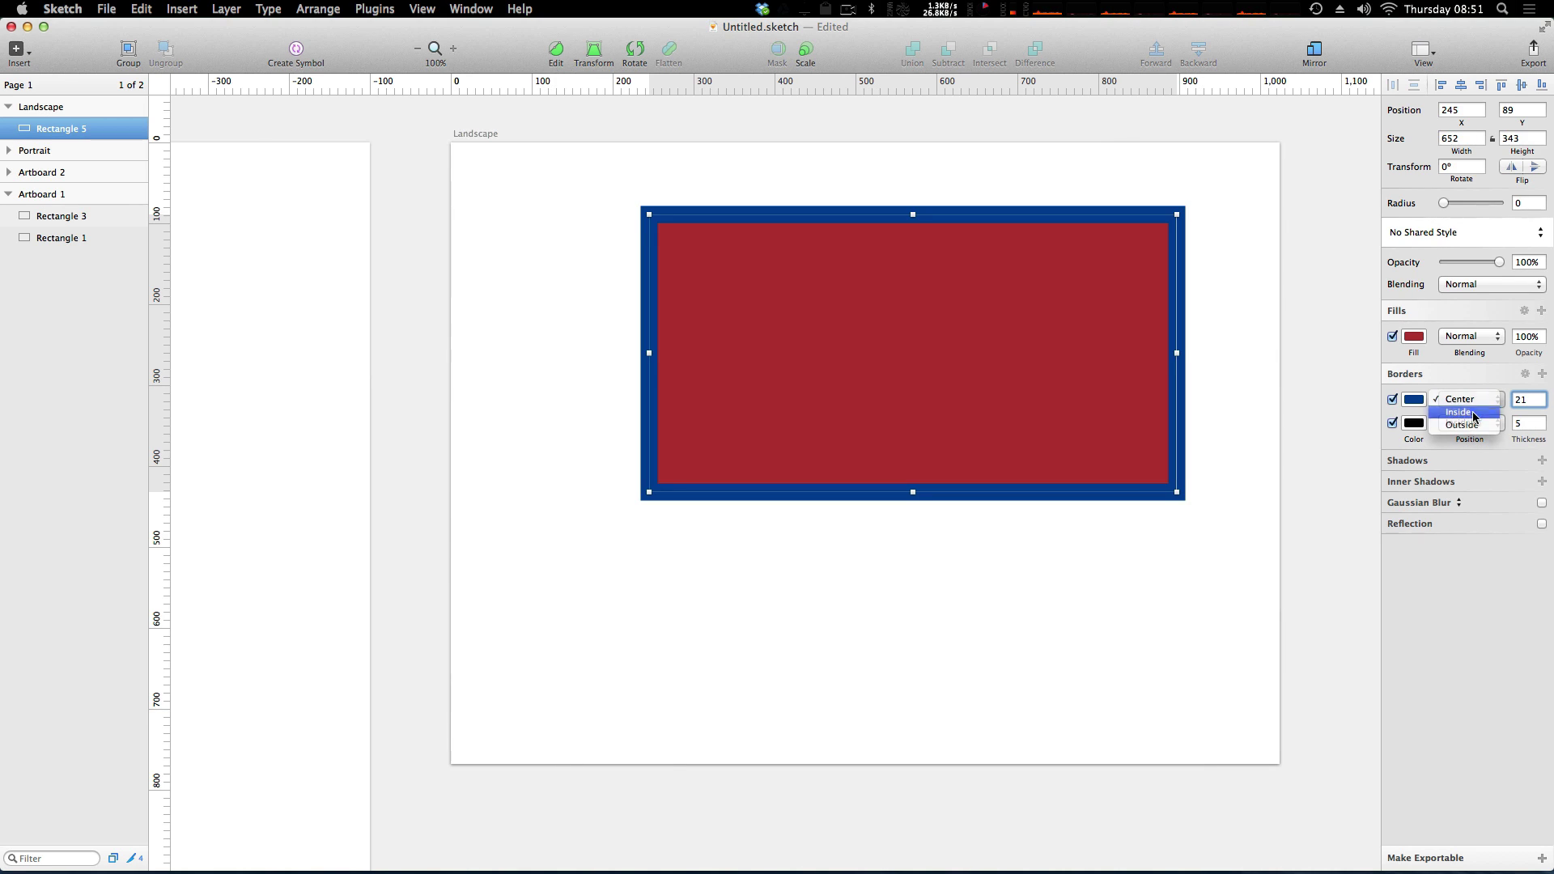
click(1474, 402)
click(1475, 403)
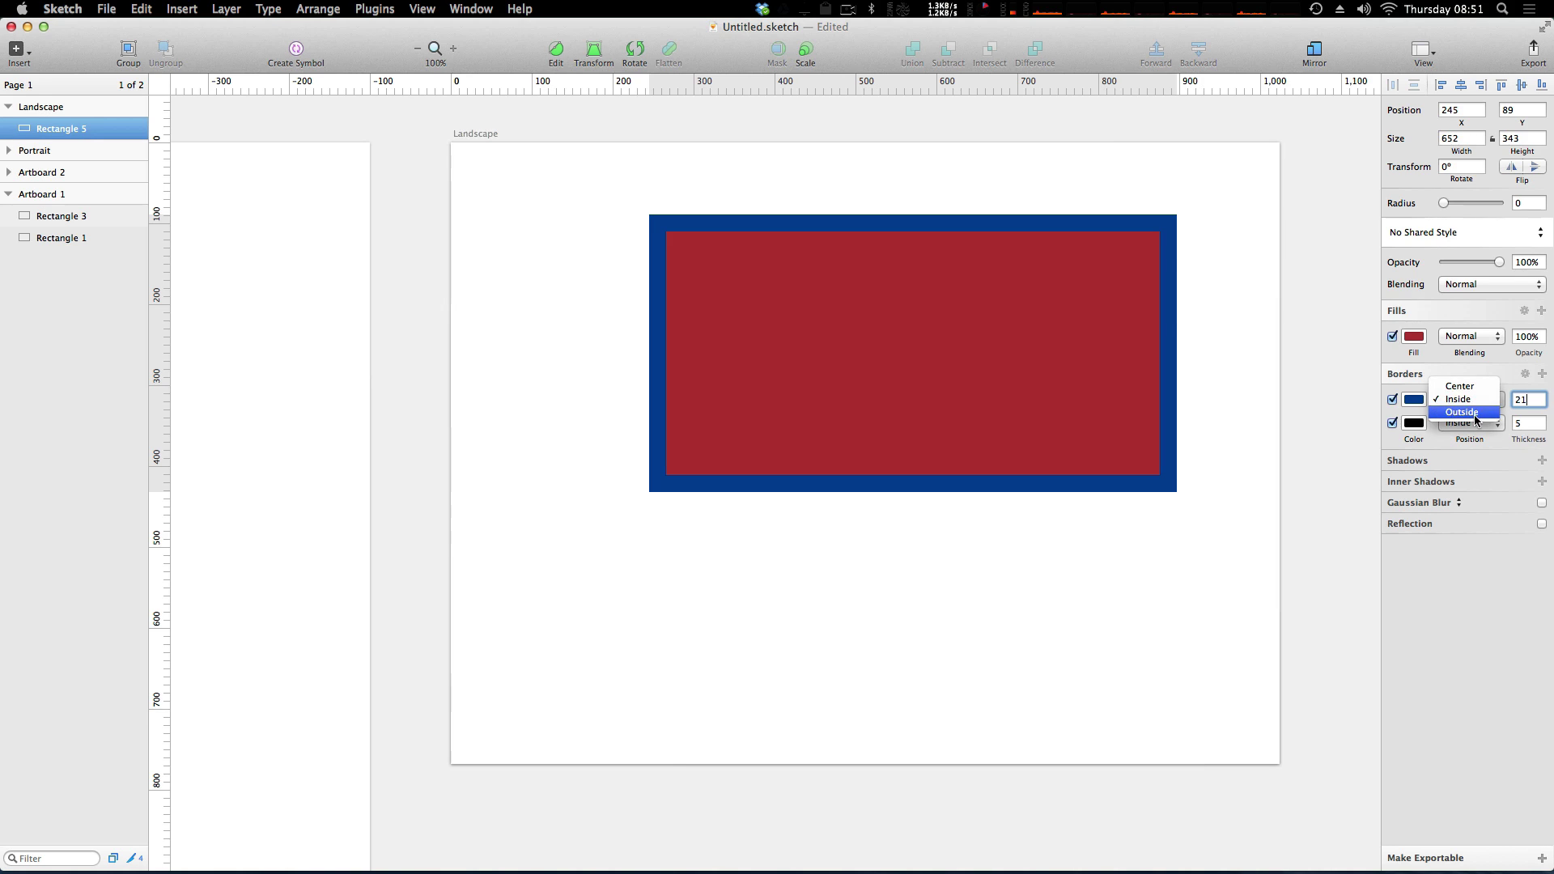
click(1475, 417)
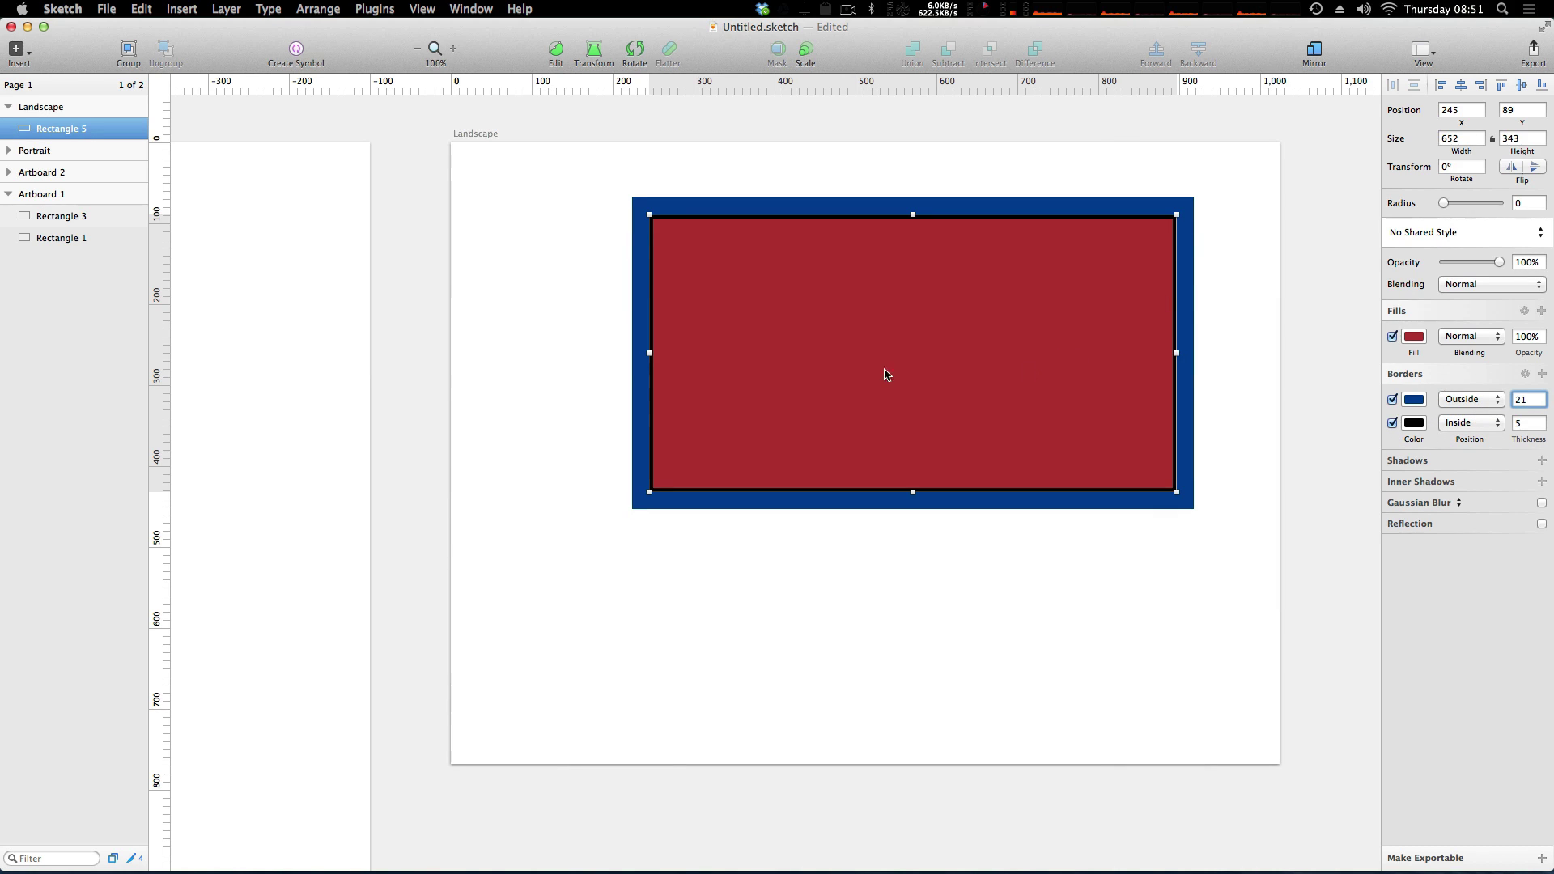
click(521, 359)
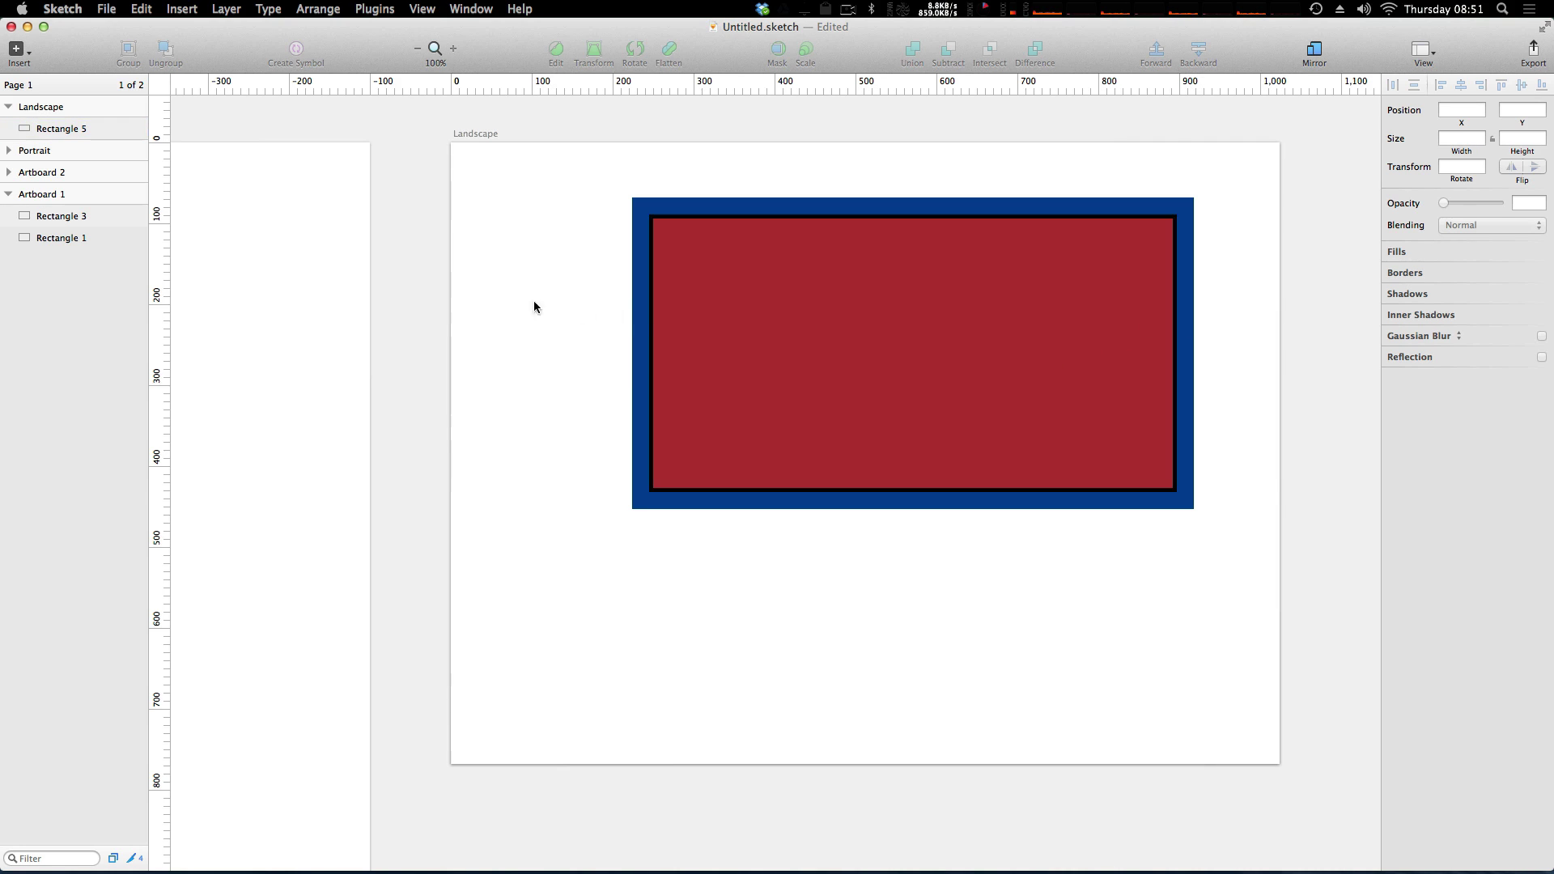
click(767, 319)
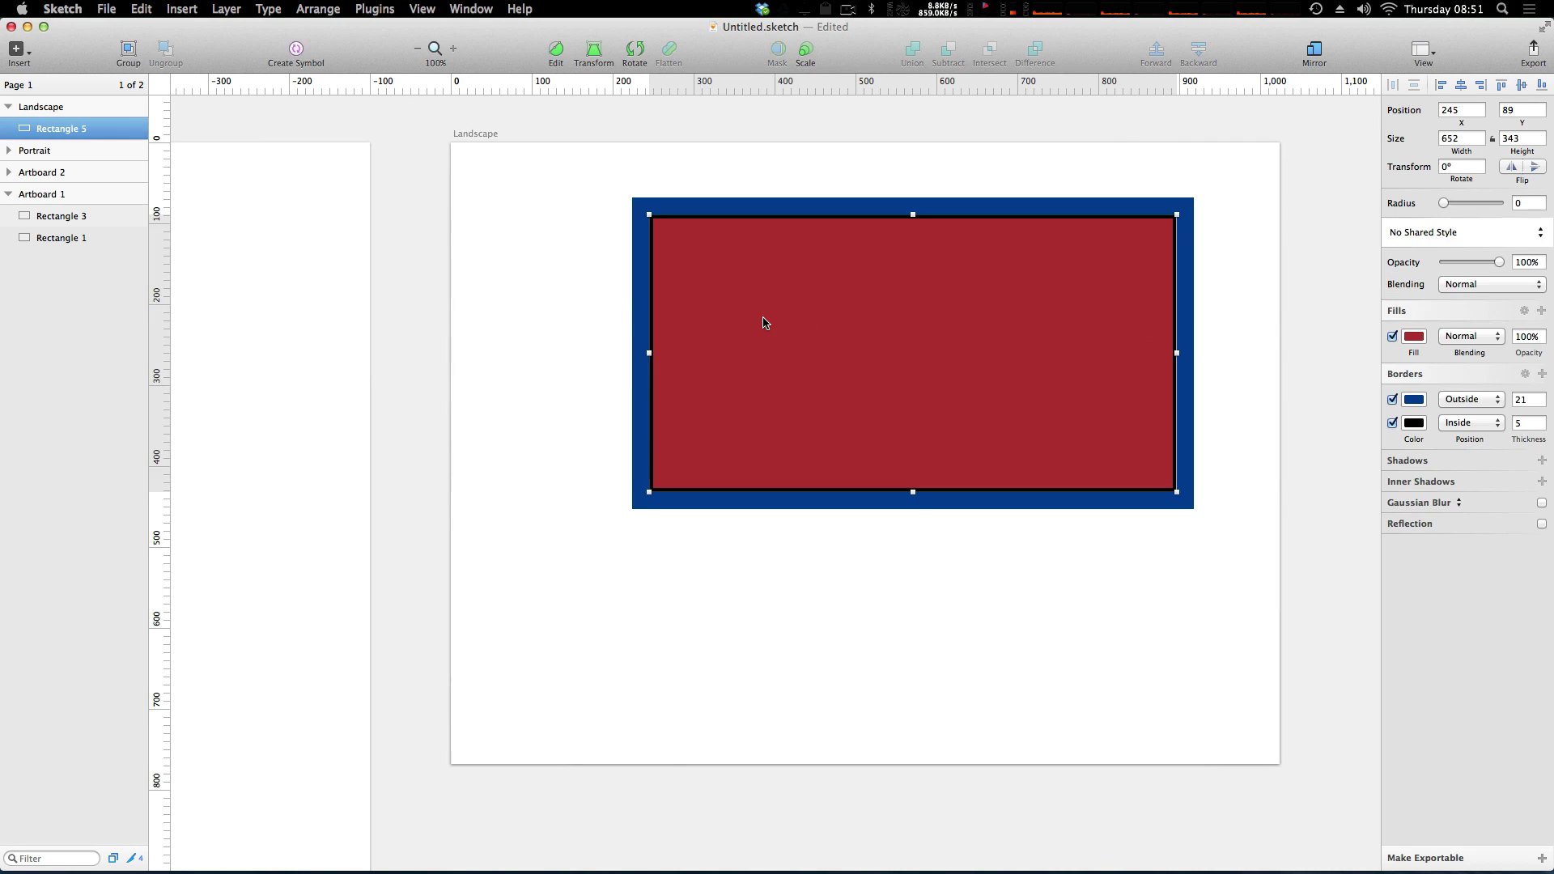
Set the border corner joins to bevel, after trying round joins.
click(1524, 375)
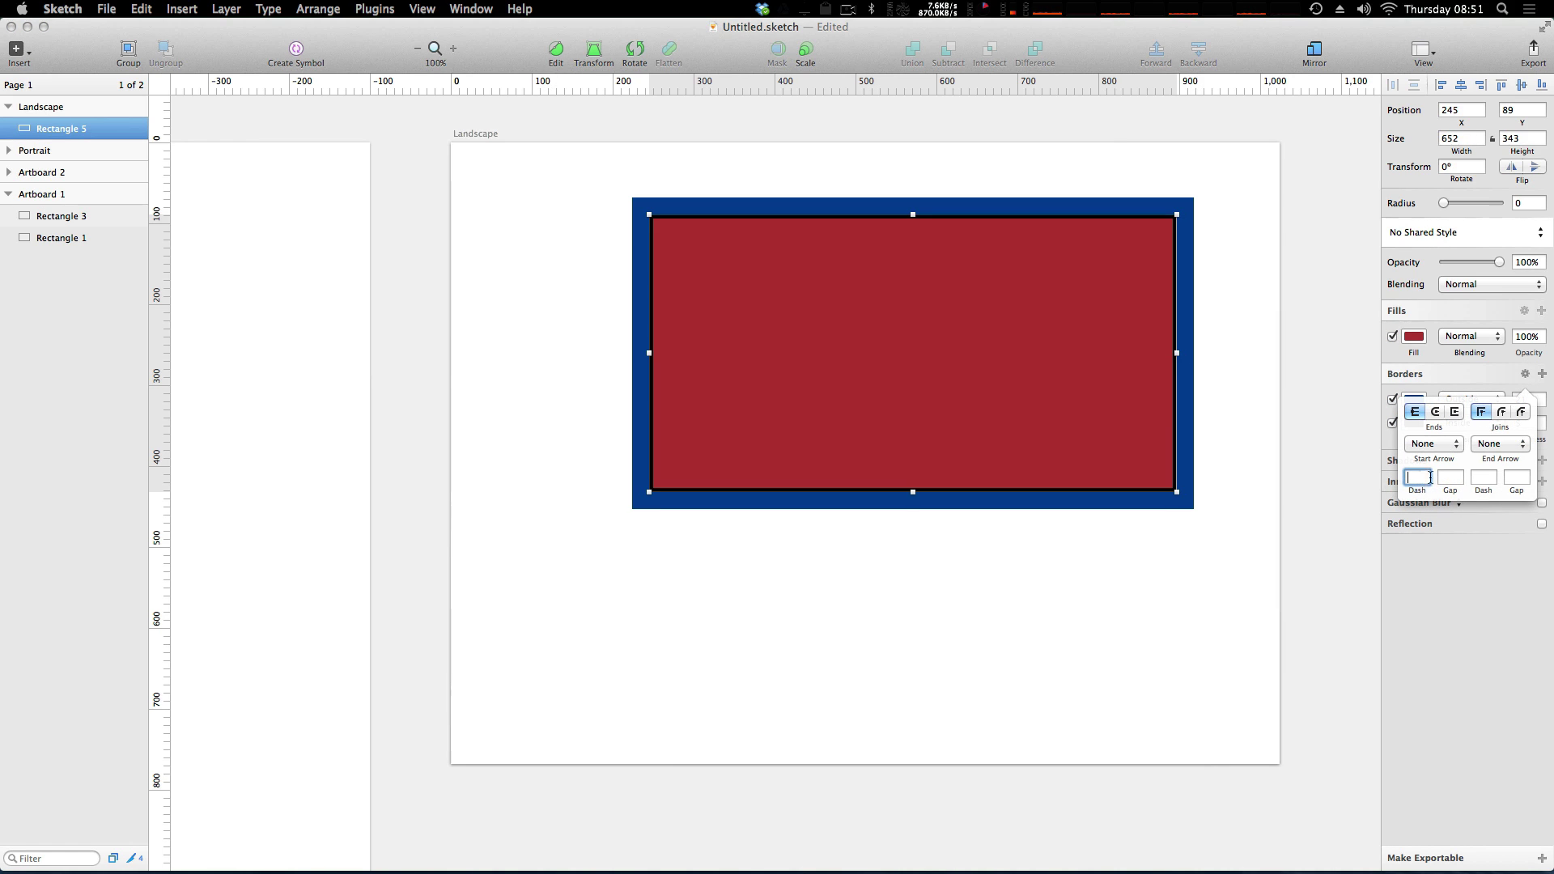
click(1502, 413)
click(1522, 413)
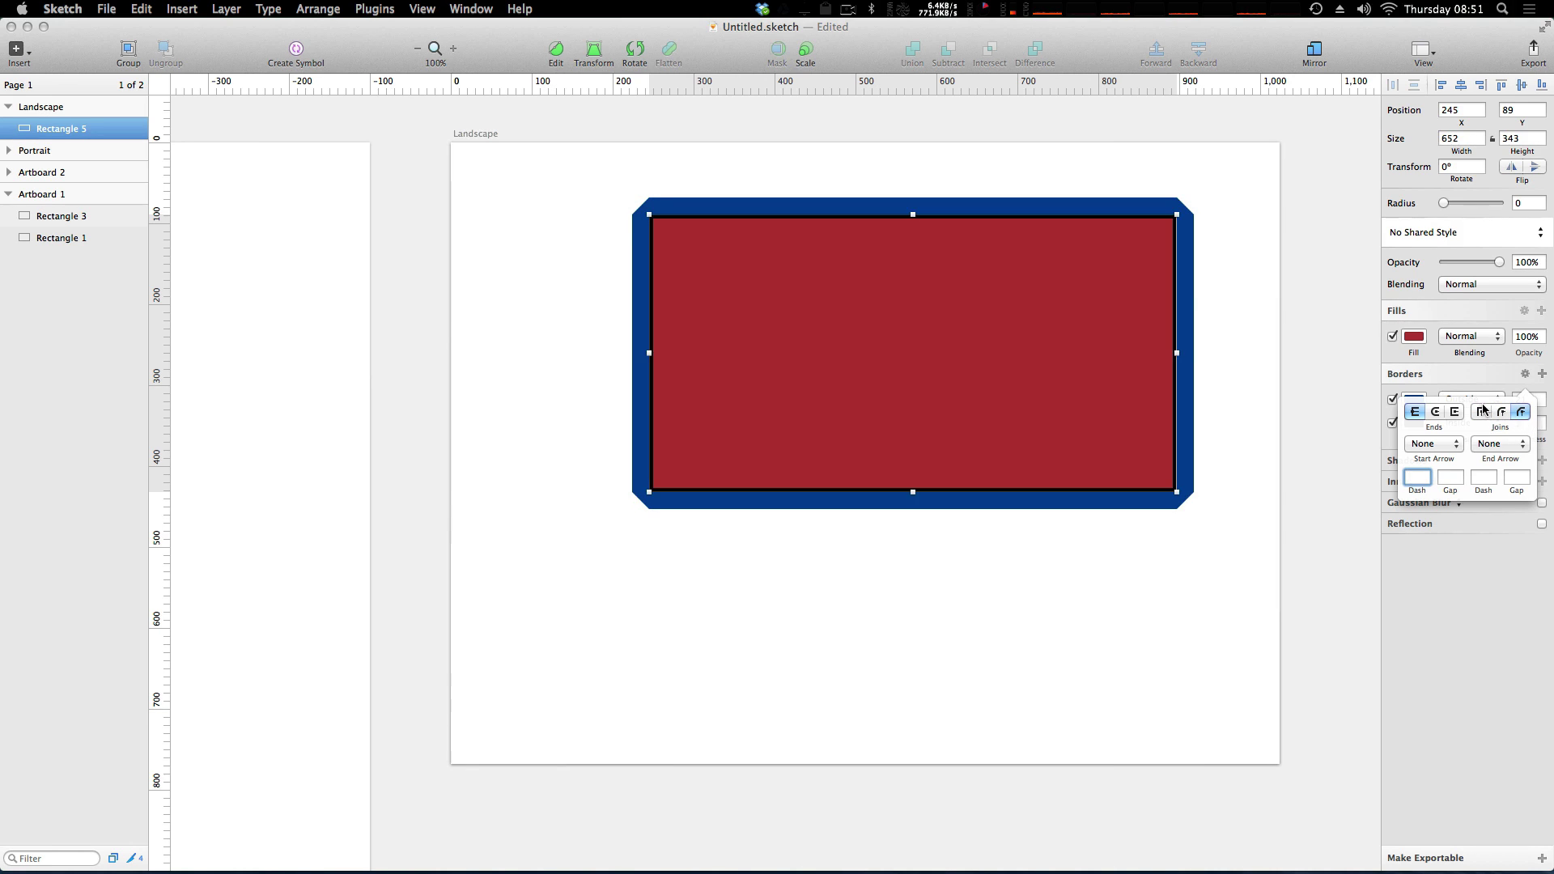
click(1453, 385)
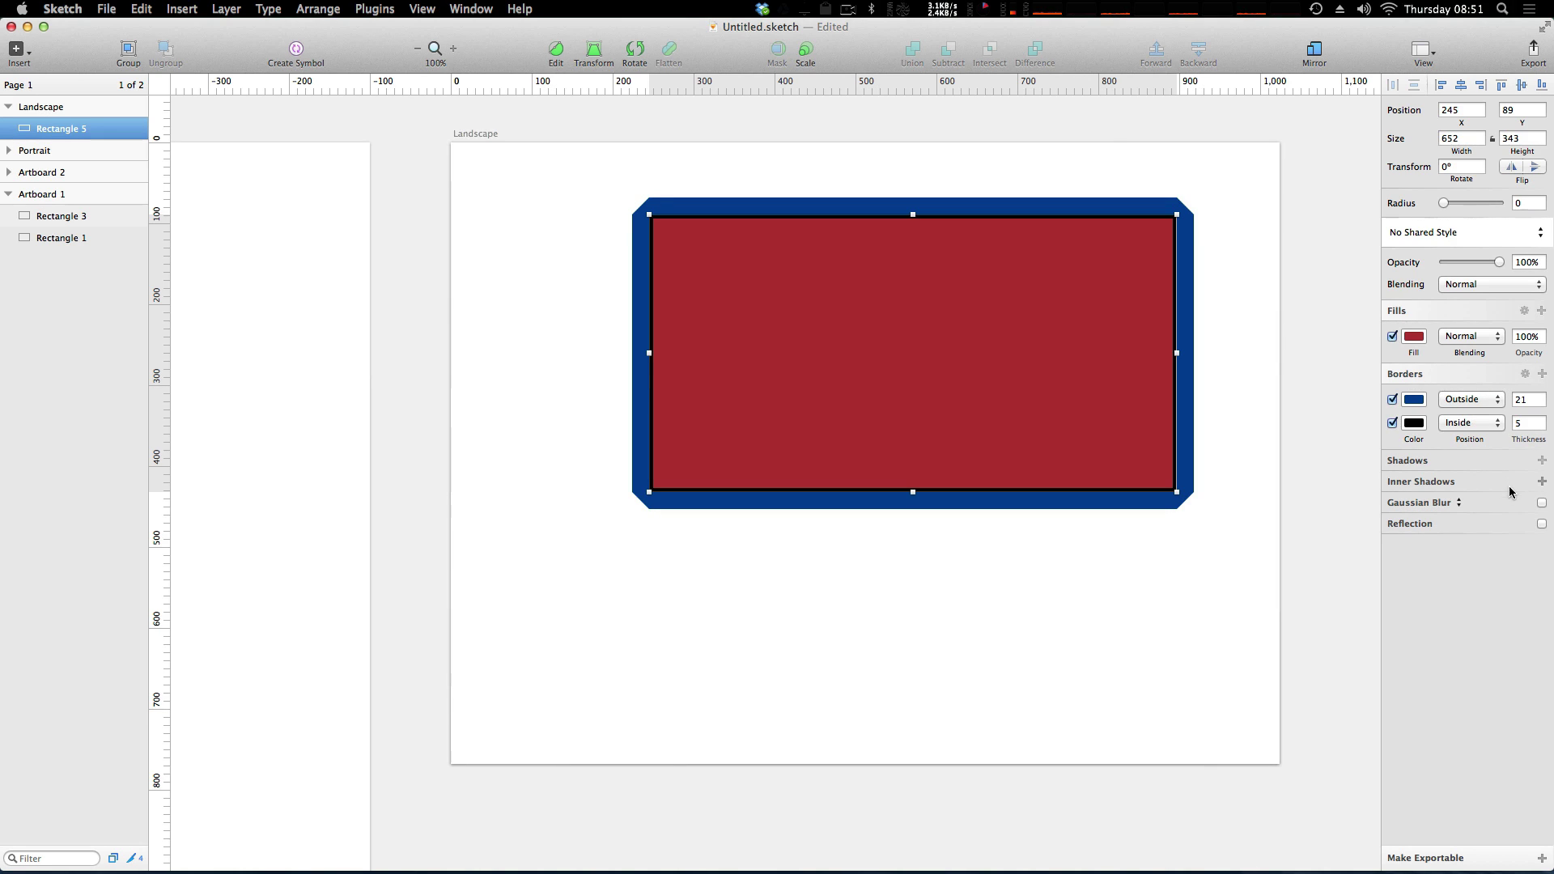
Add a black 50% drop shadow with X 0, Y 2, blur 4, spread 0.
click(1542, 462)
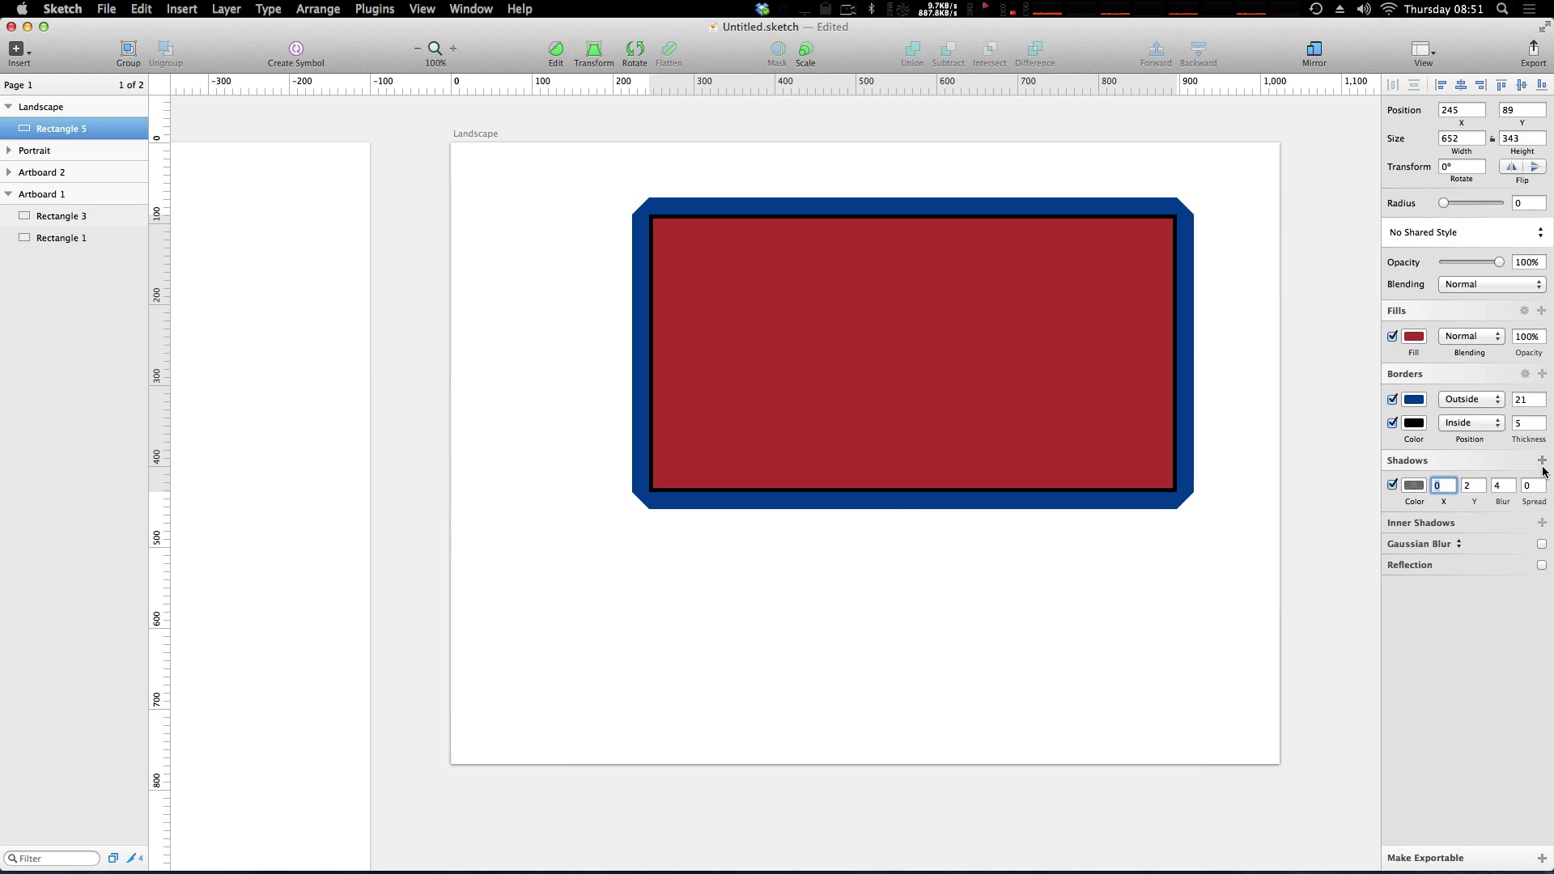
click(1440, 484)
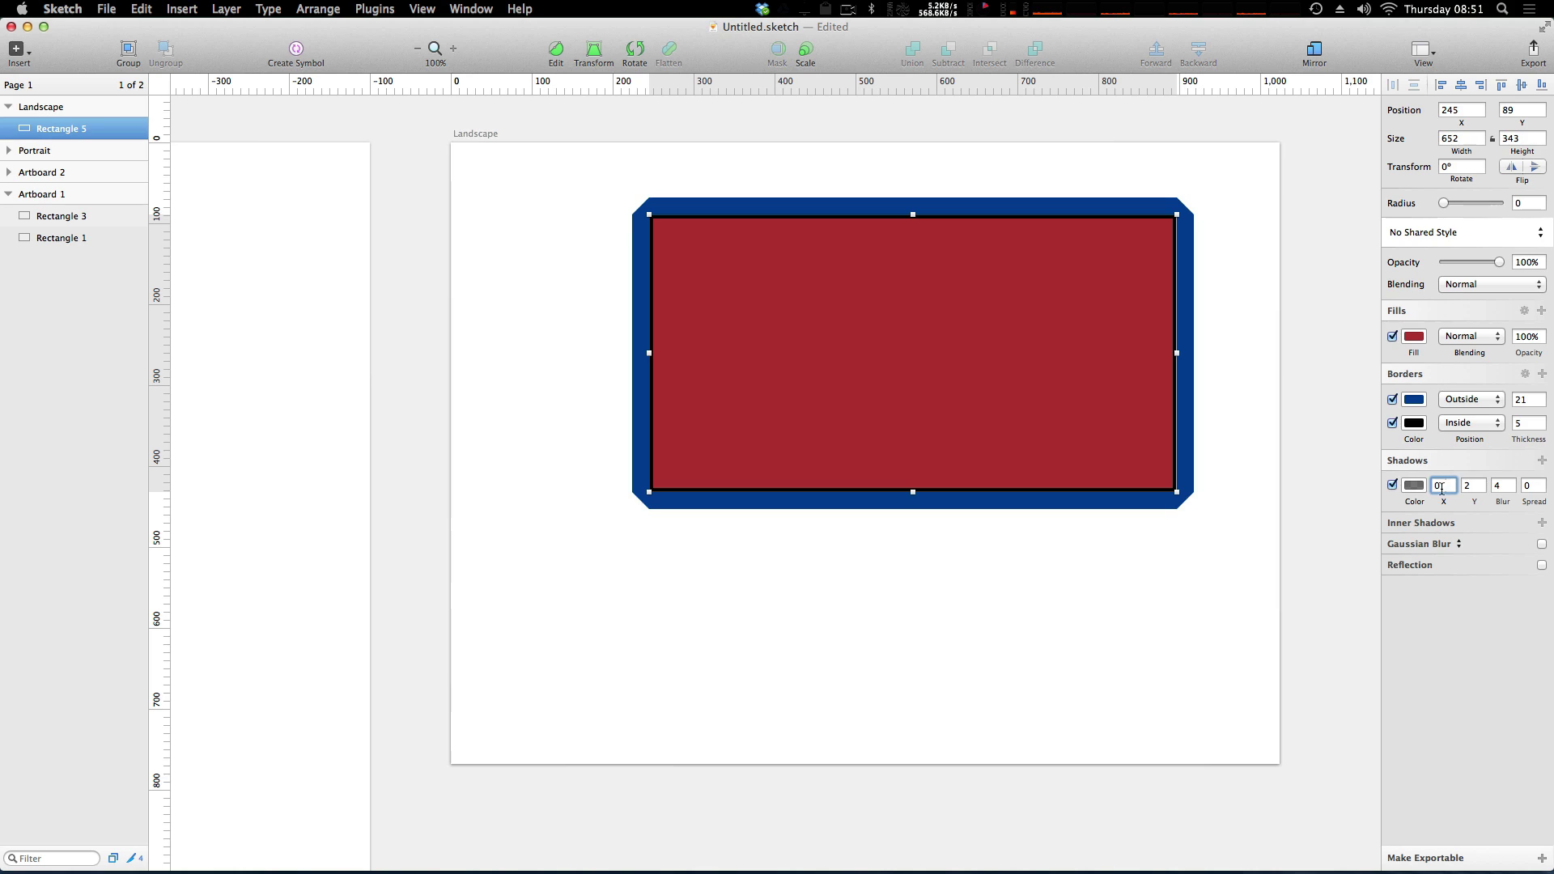
click(1498, 484)
click(1522, 484)
click(1414, 485)
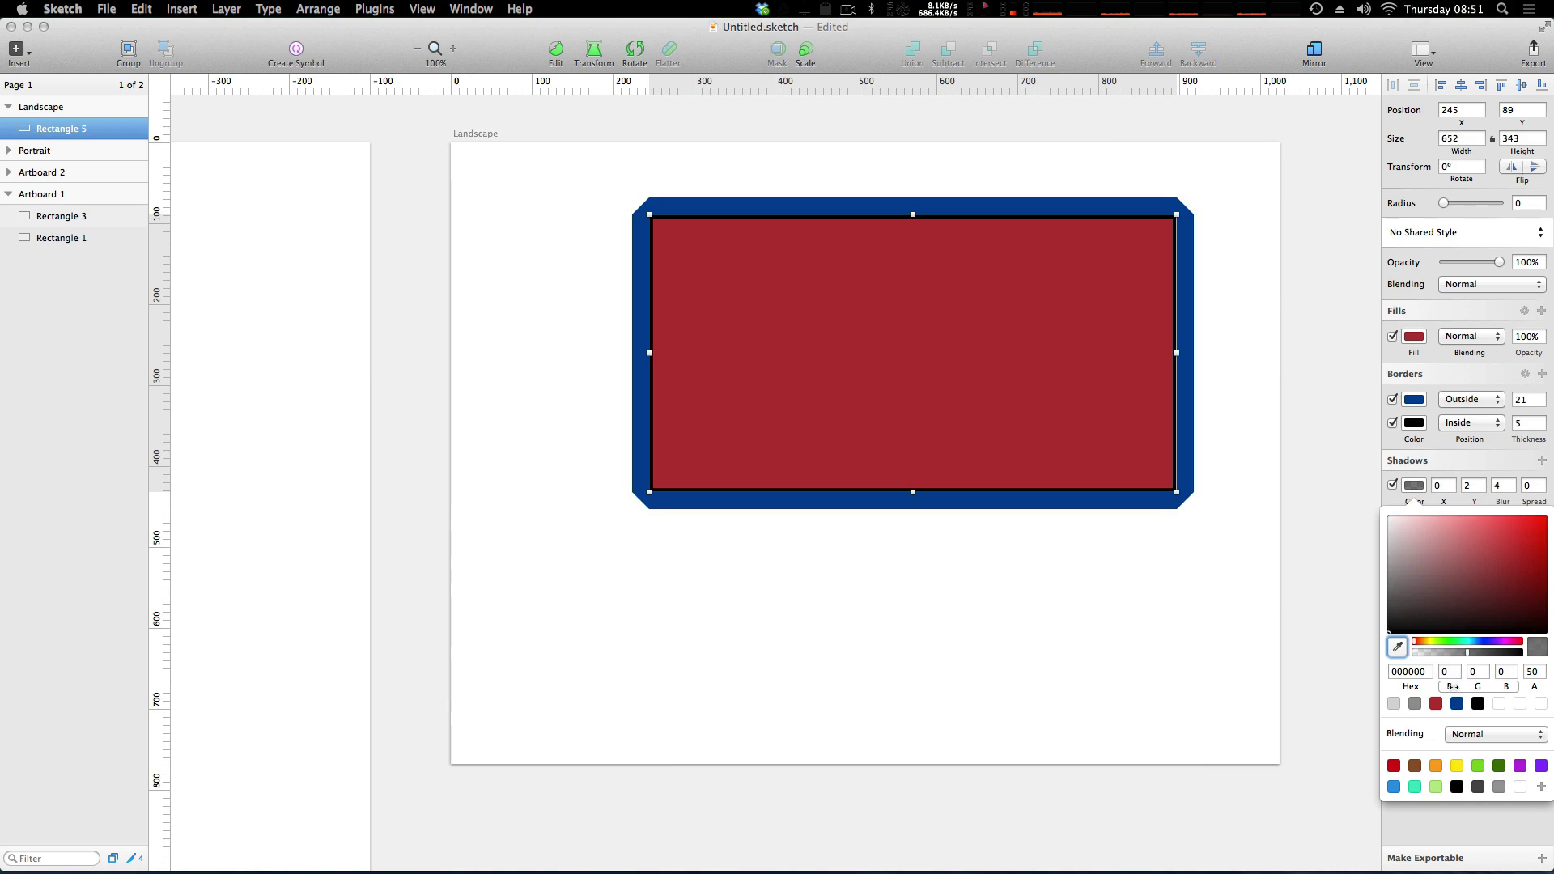
click(1314, 605)
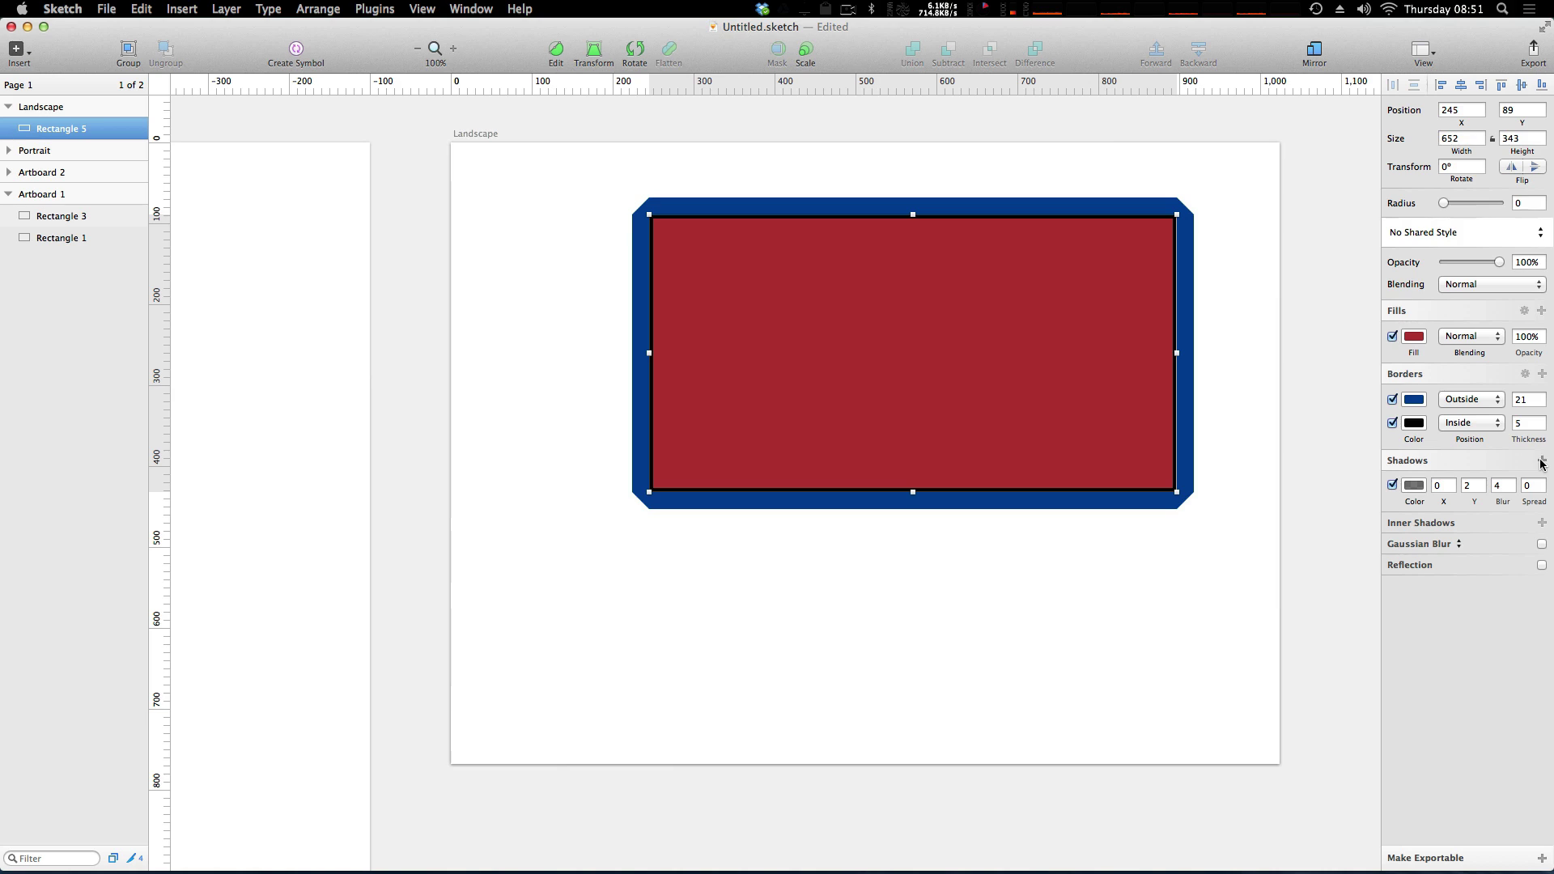
Add an inner shadow (X 0, Y 1, blur 3, spread 0), trying Gaussian Blur but leaving it off.
click(1493, 527)
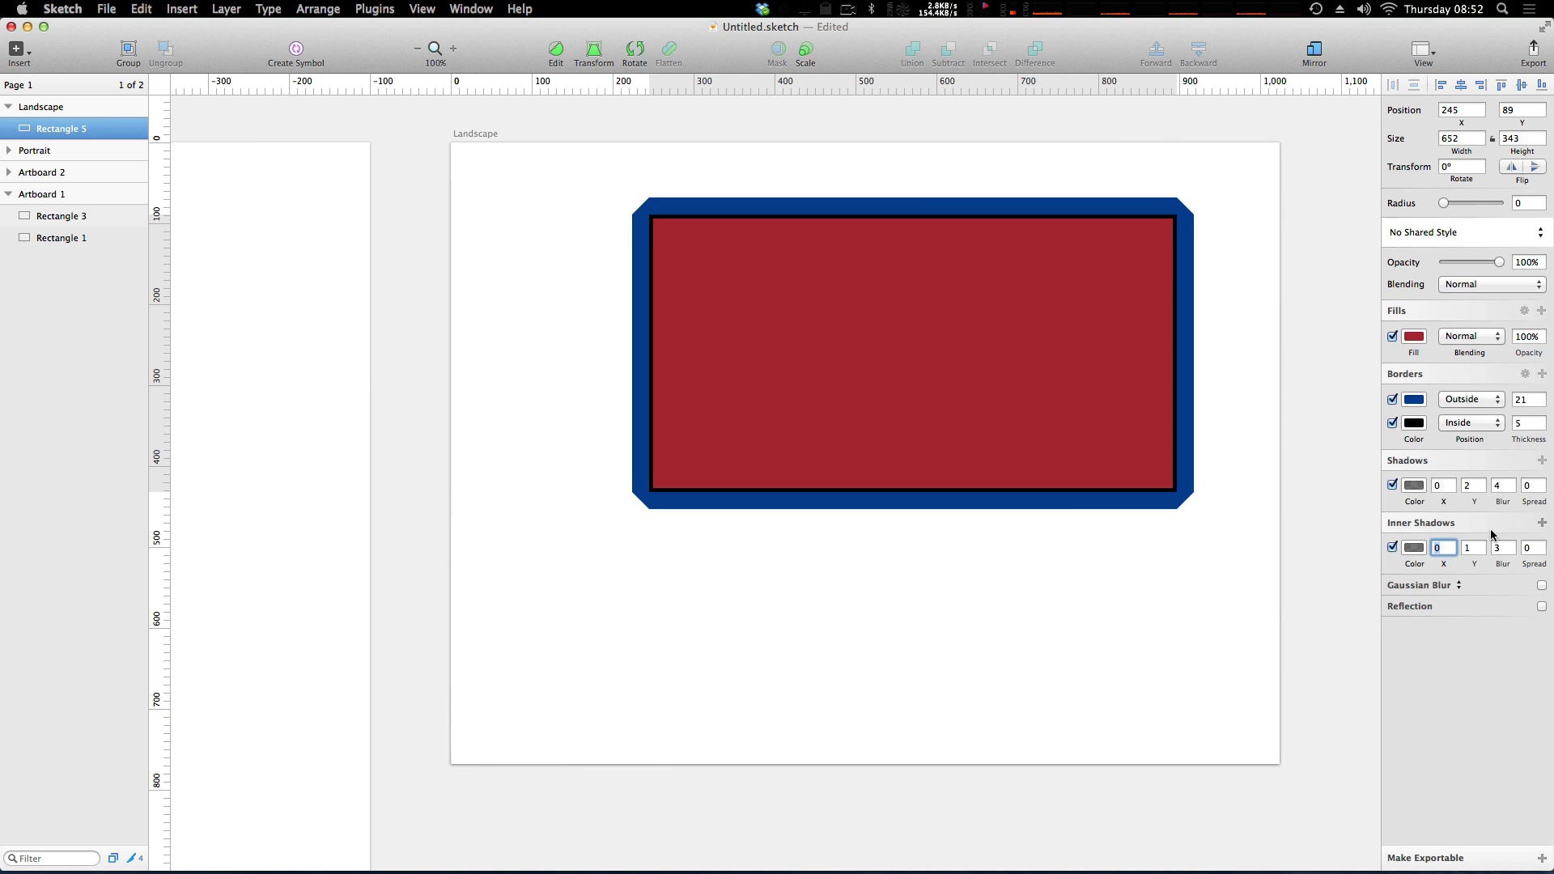
click(1493, 593)
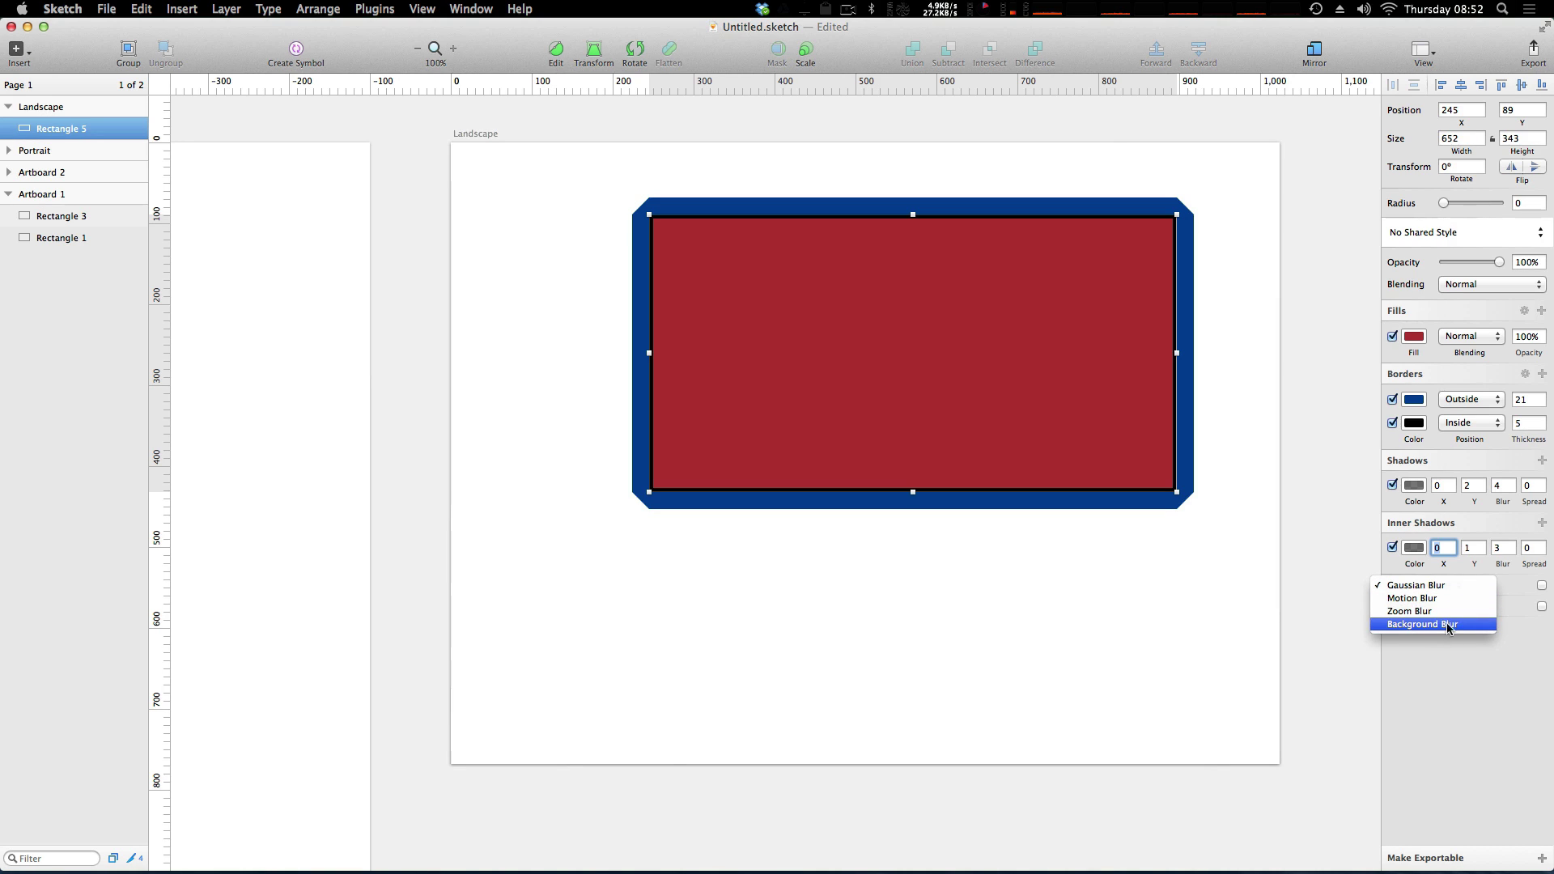
click(1550, 591)
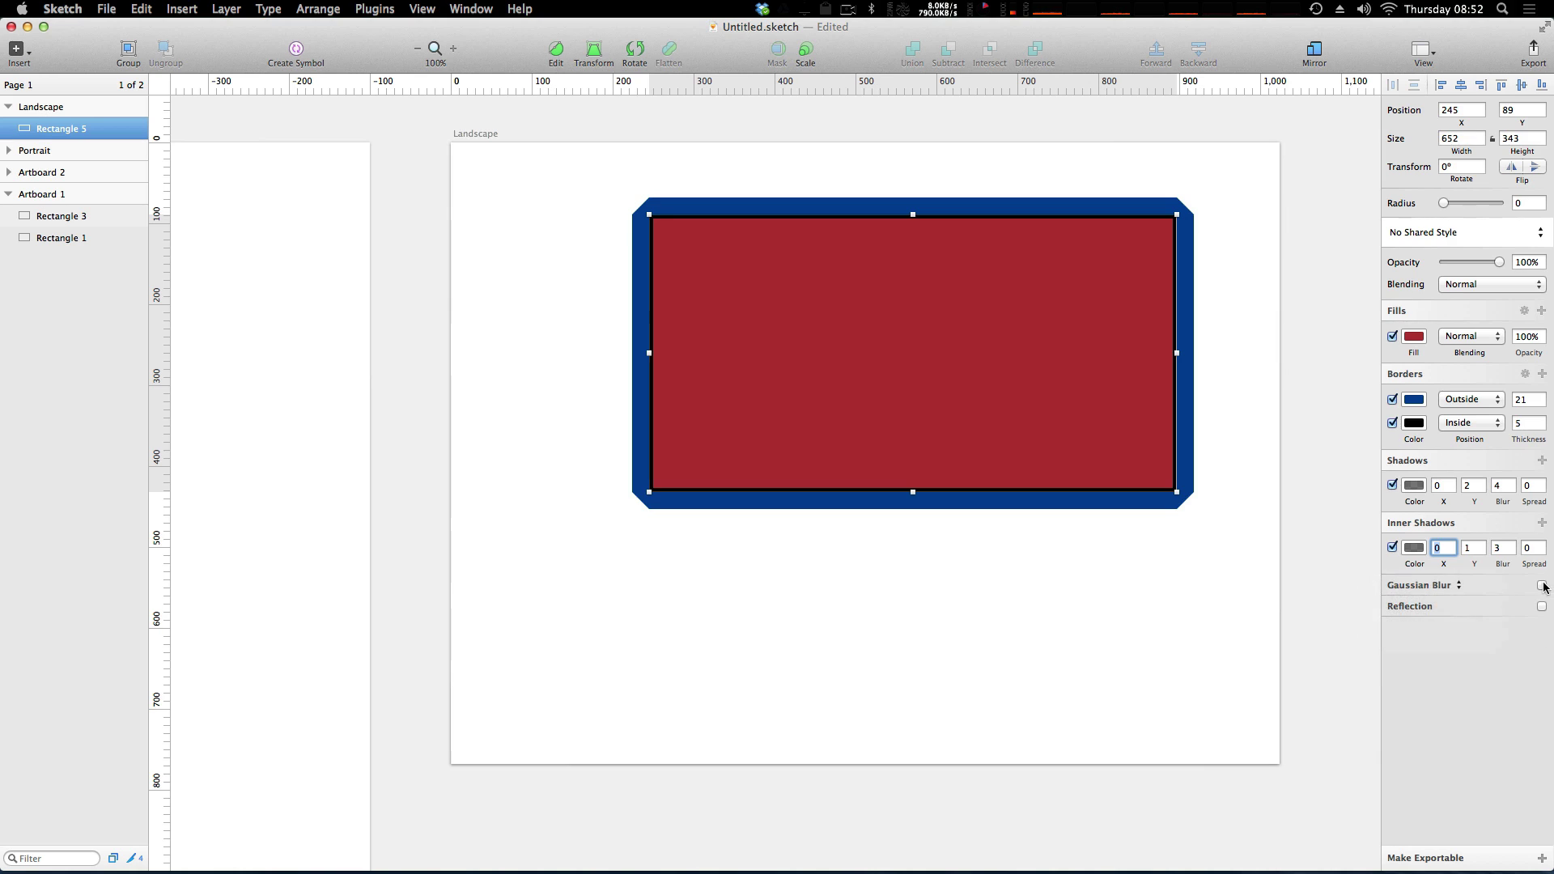
click(1542, 586)
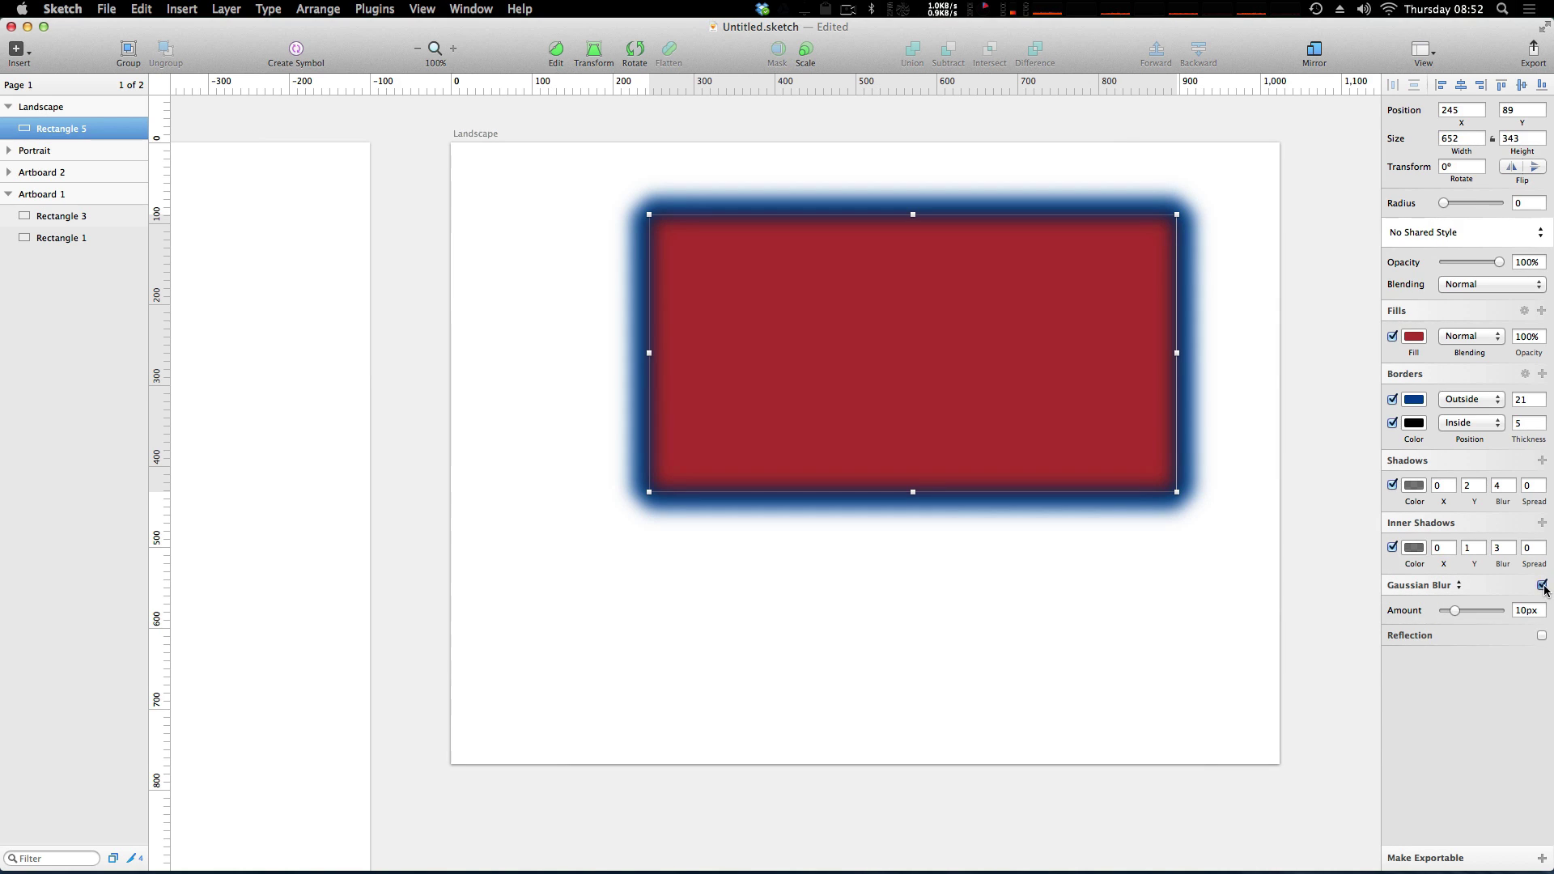
click(1542, 586)
click(1542, 586)
click(1543, 586)
click(1542, 586)
click(1542, 586)
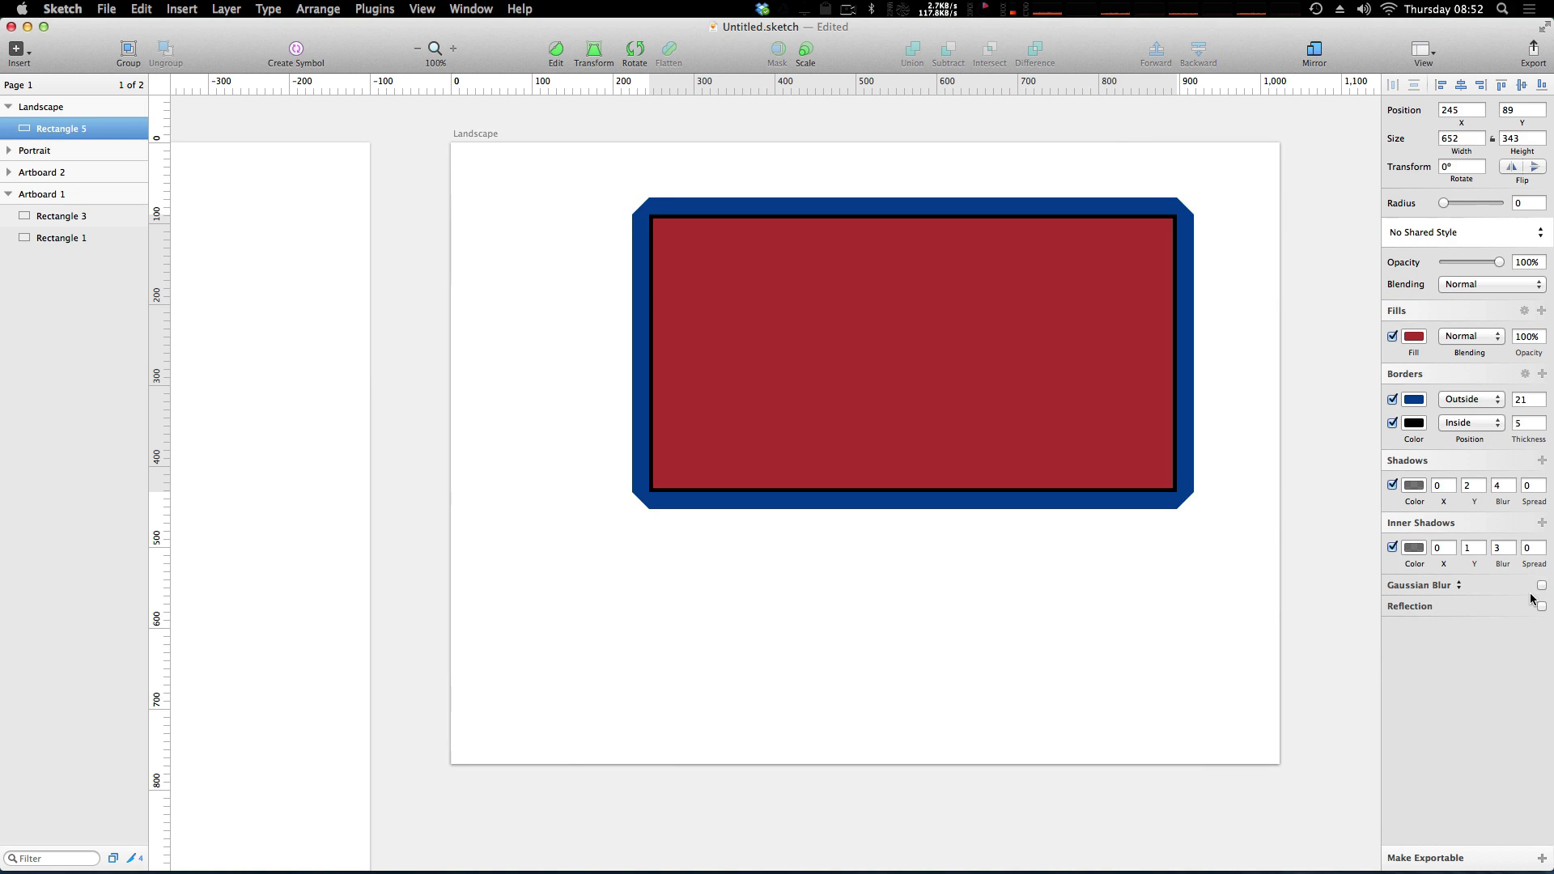
Try a reflection at about 89% strength, then remove it.
click(1542, 607)
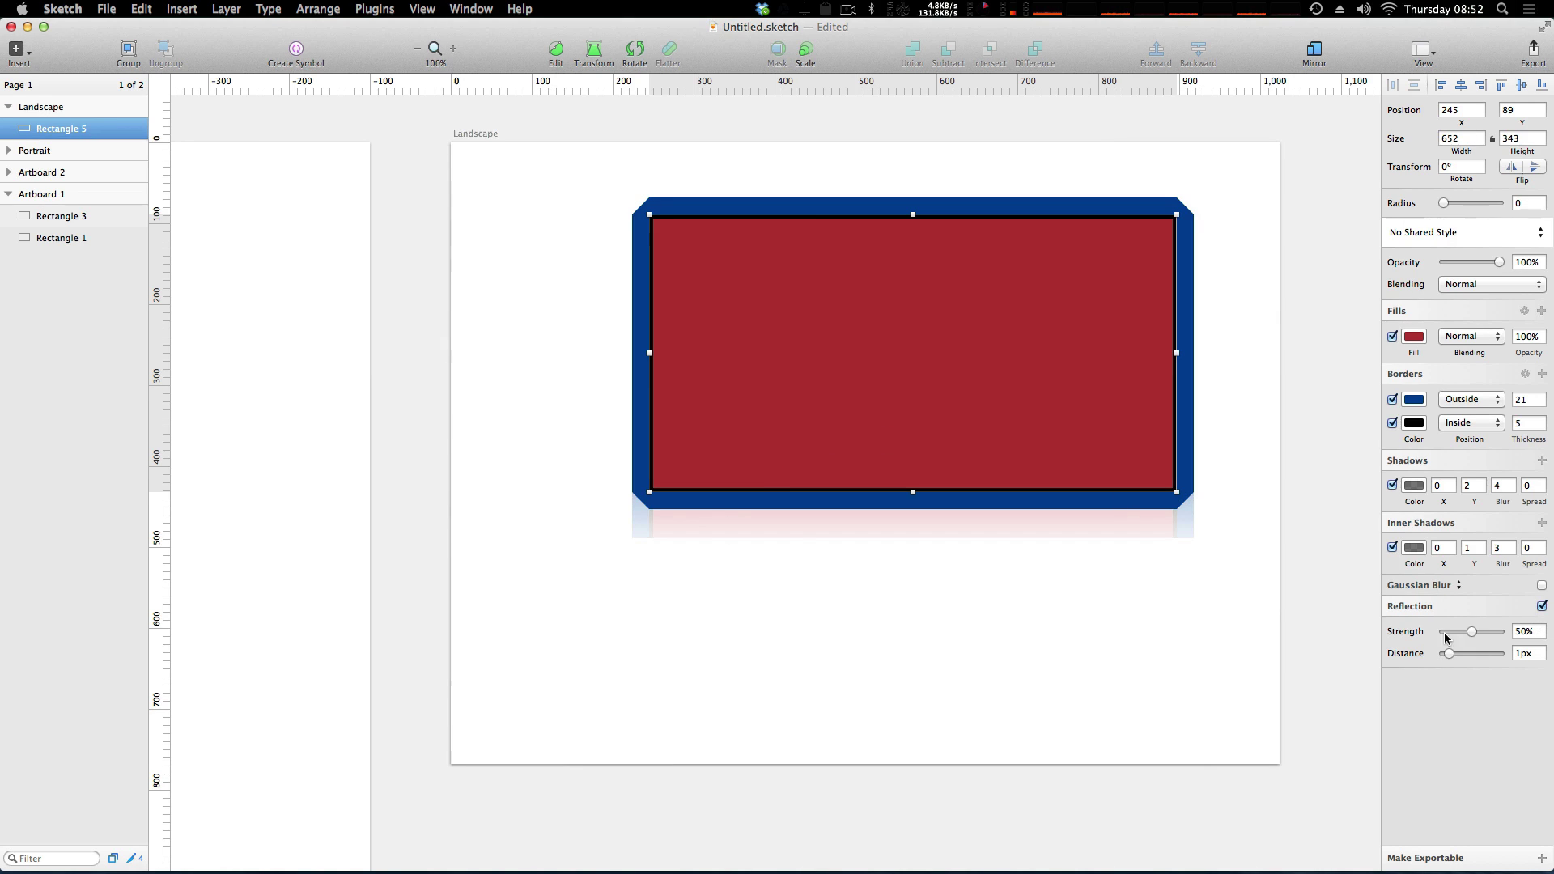
drag(1475, 630, 1400, 660)
click(1541, 606)
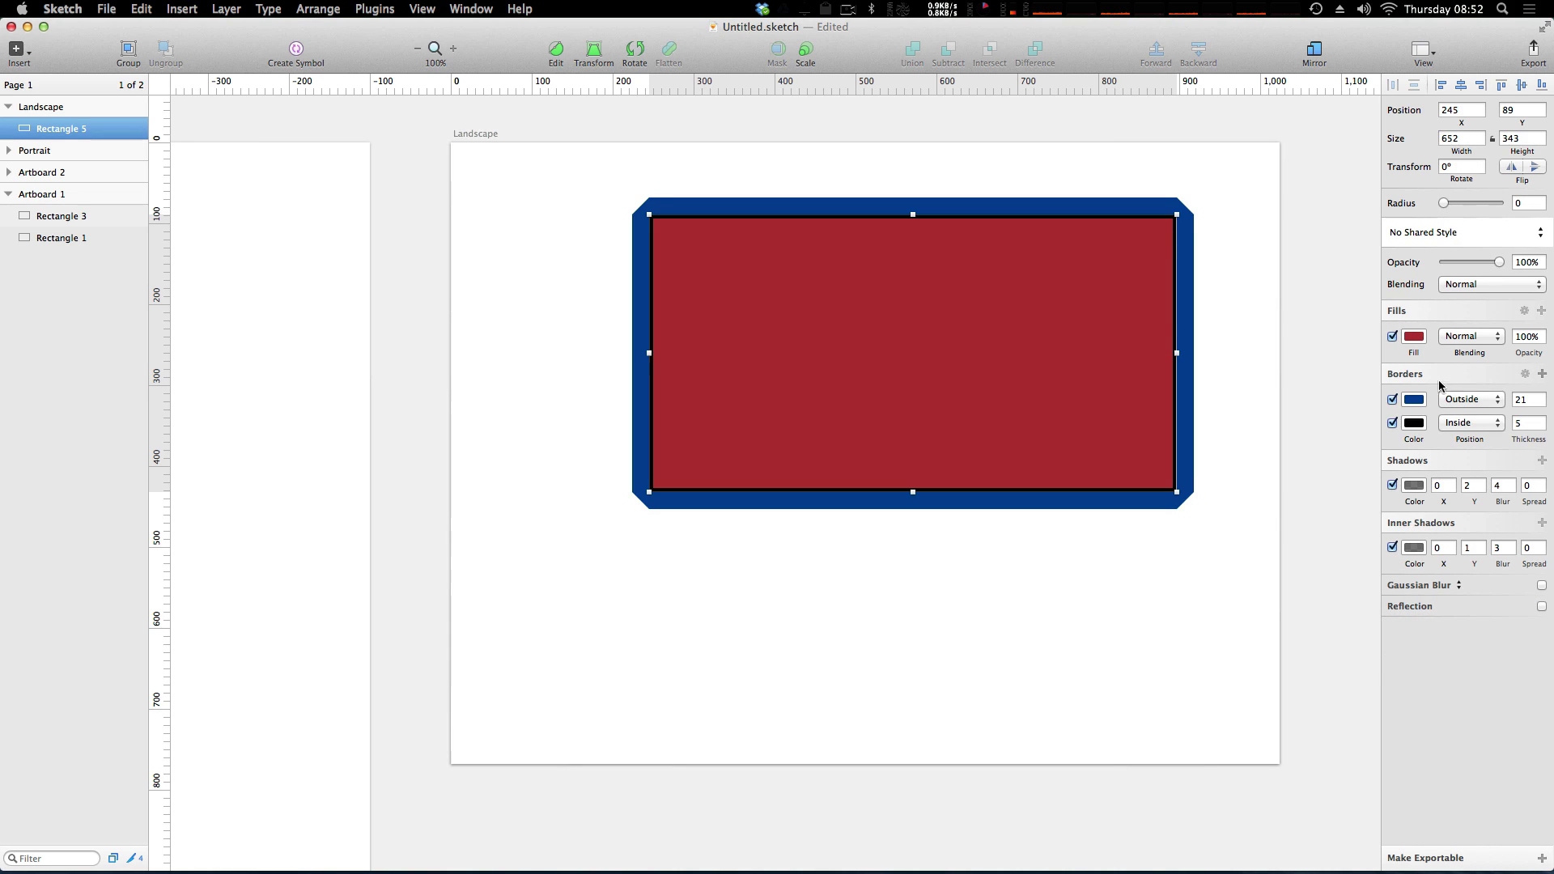
Resize the rectangle to width 650 and height 350.
click(1462, 110)
click(1475, 139)
text(6)
key(Tab)
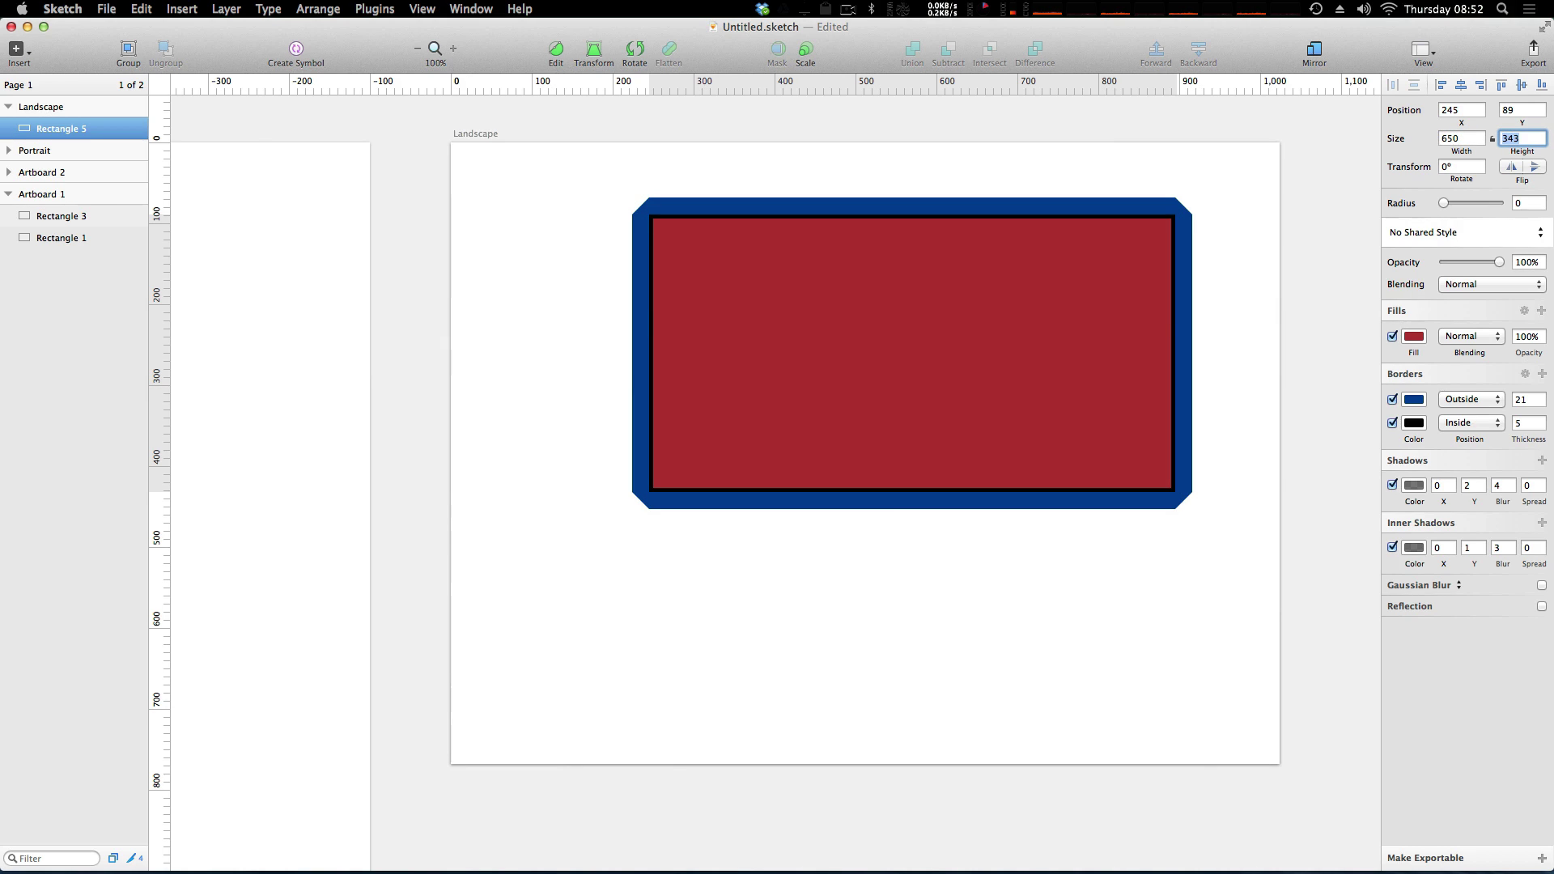
text(350)
key(Return)
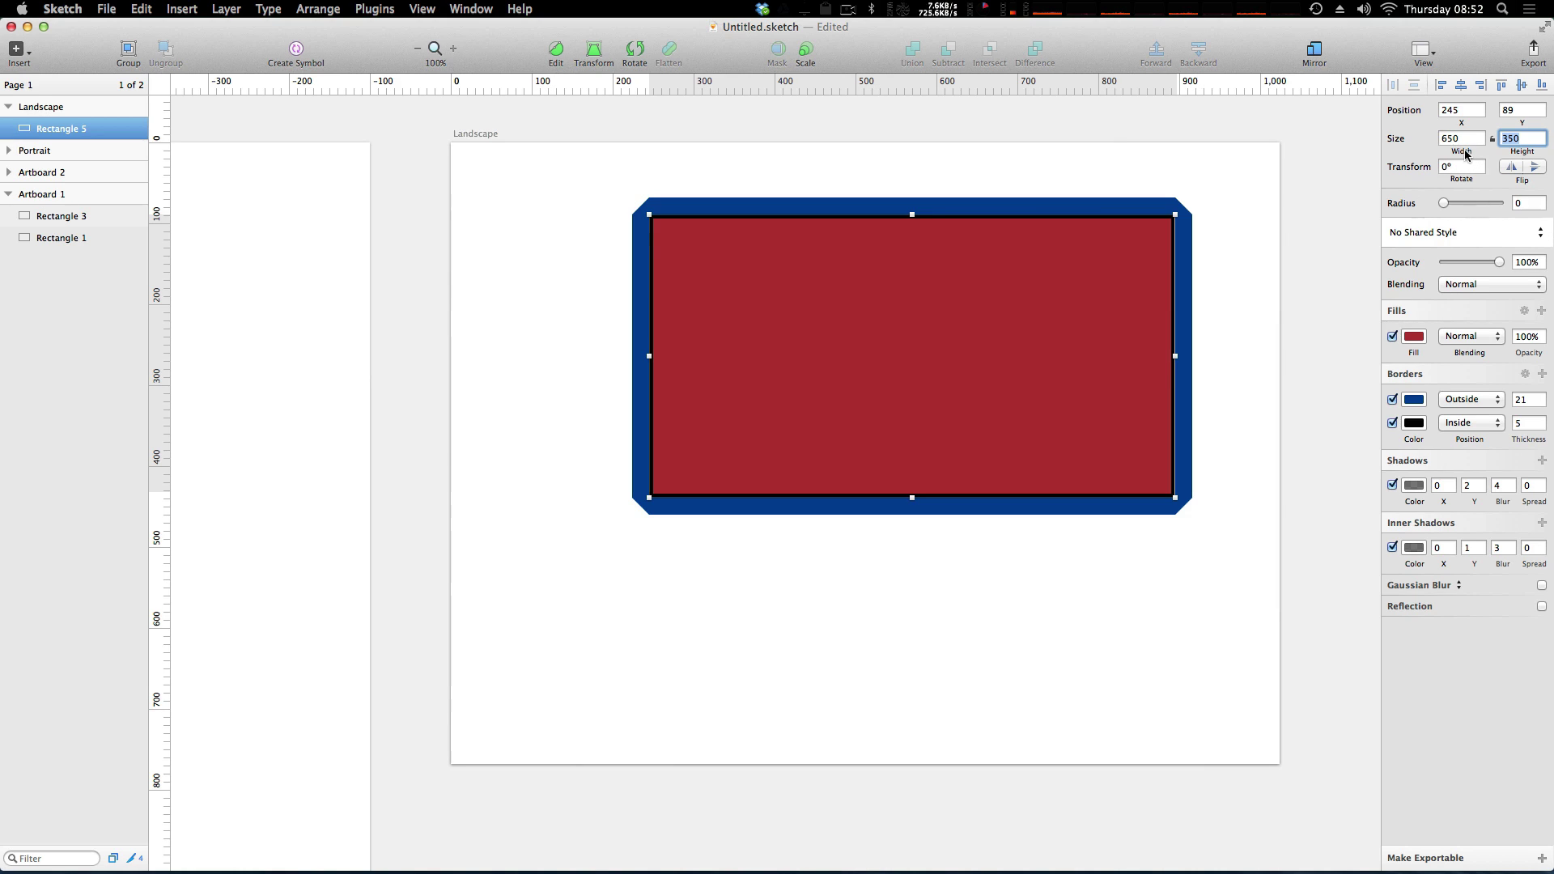
Move the rectangle to position X 200, Y 100.
click(1463, 109)
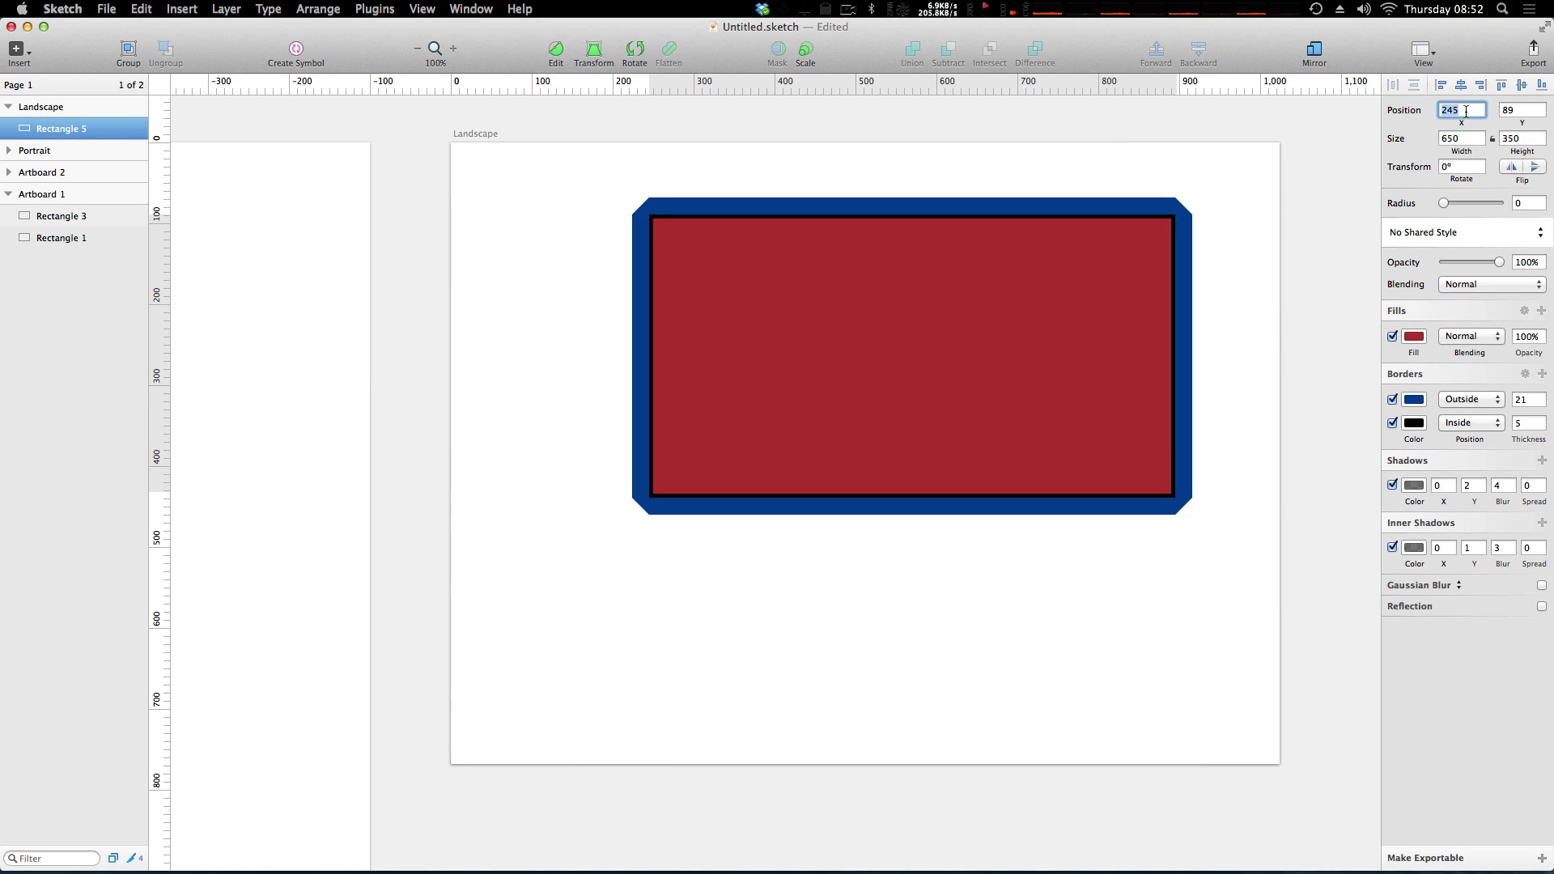
key(Return)
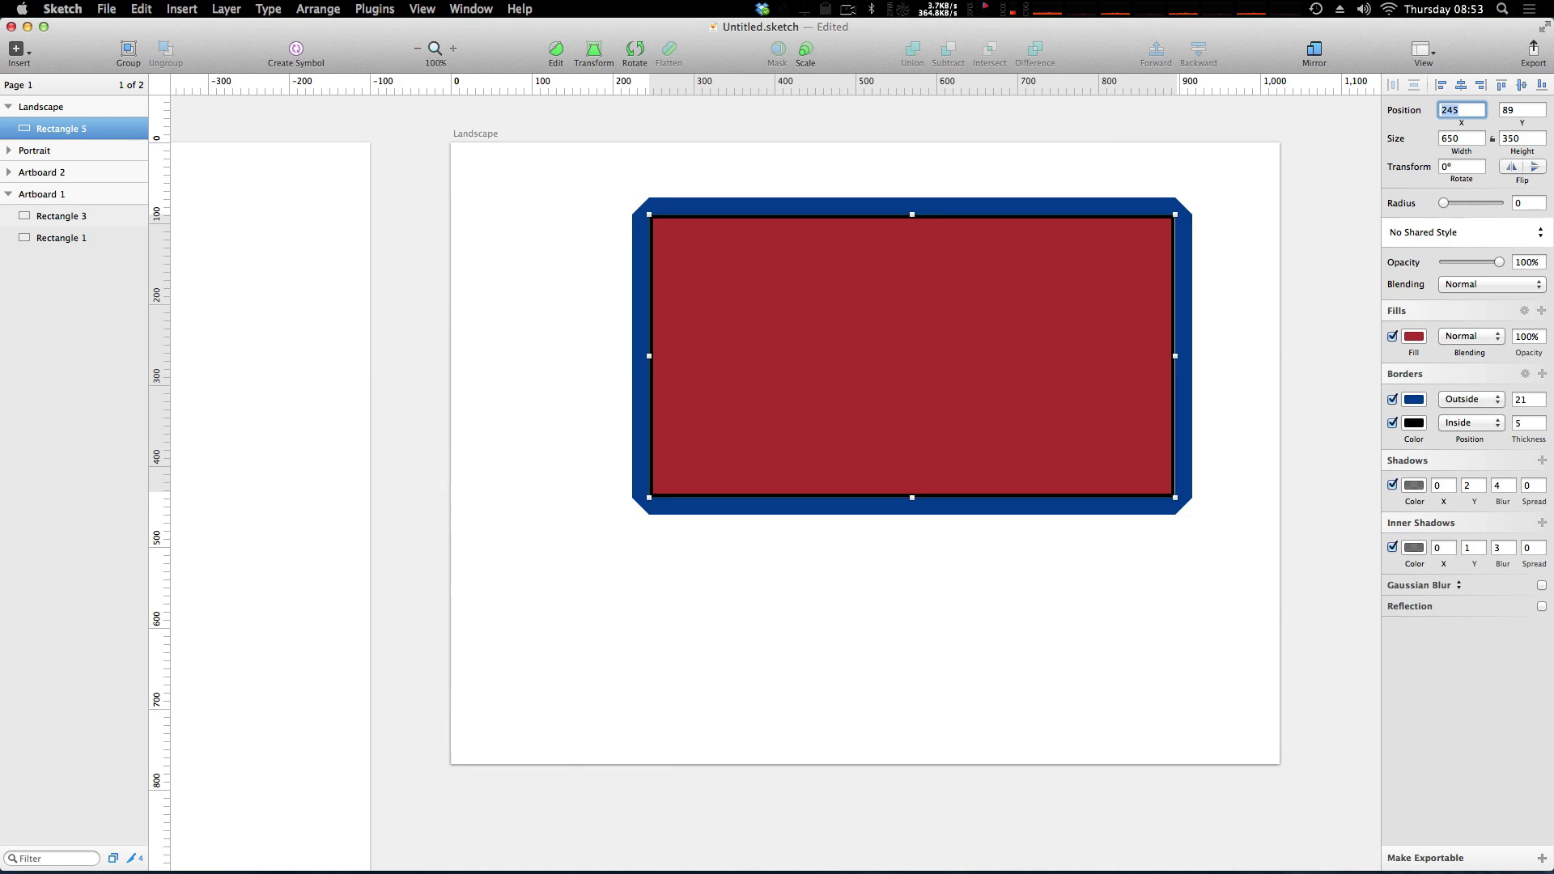
text(200)
key(Return)
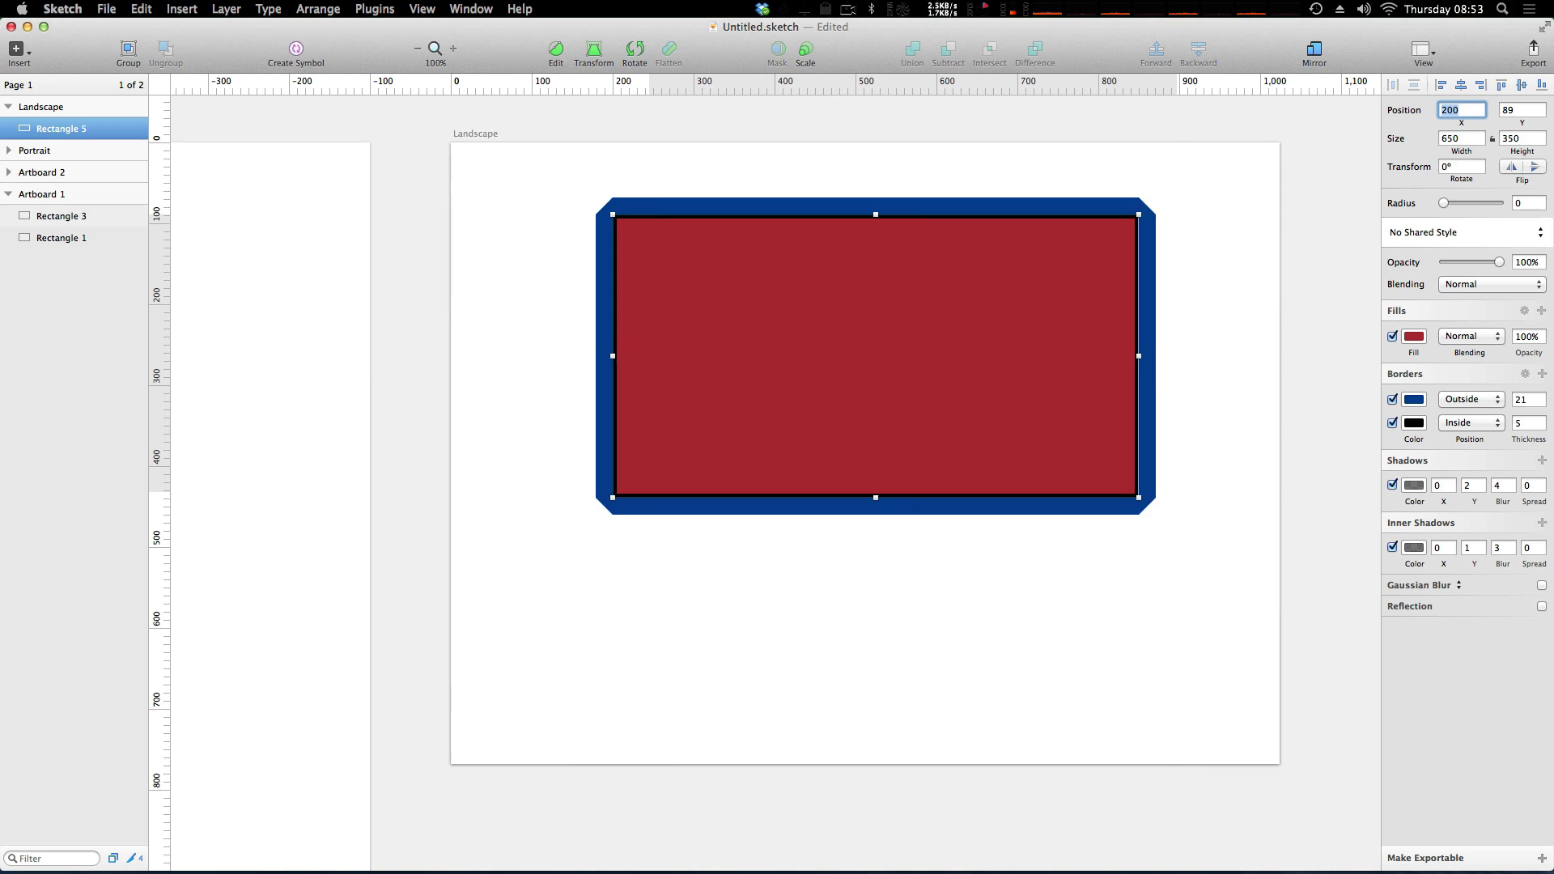
click(1522, 110)
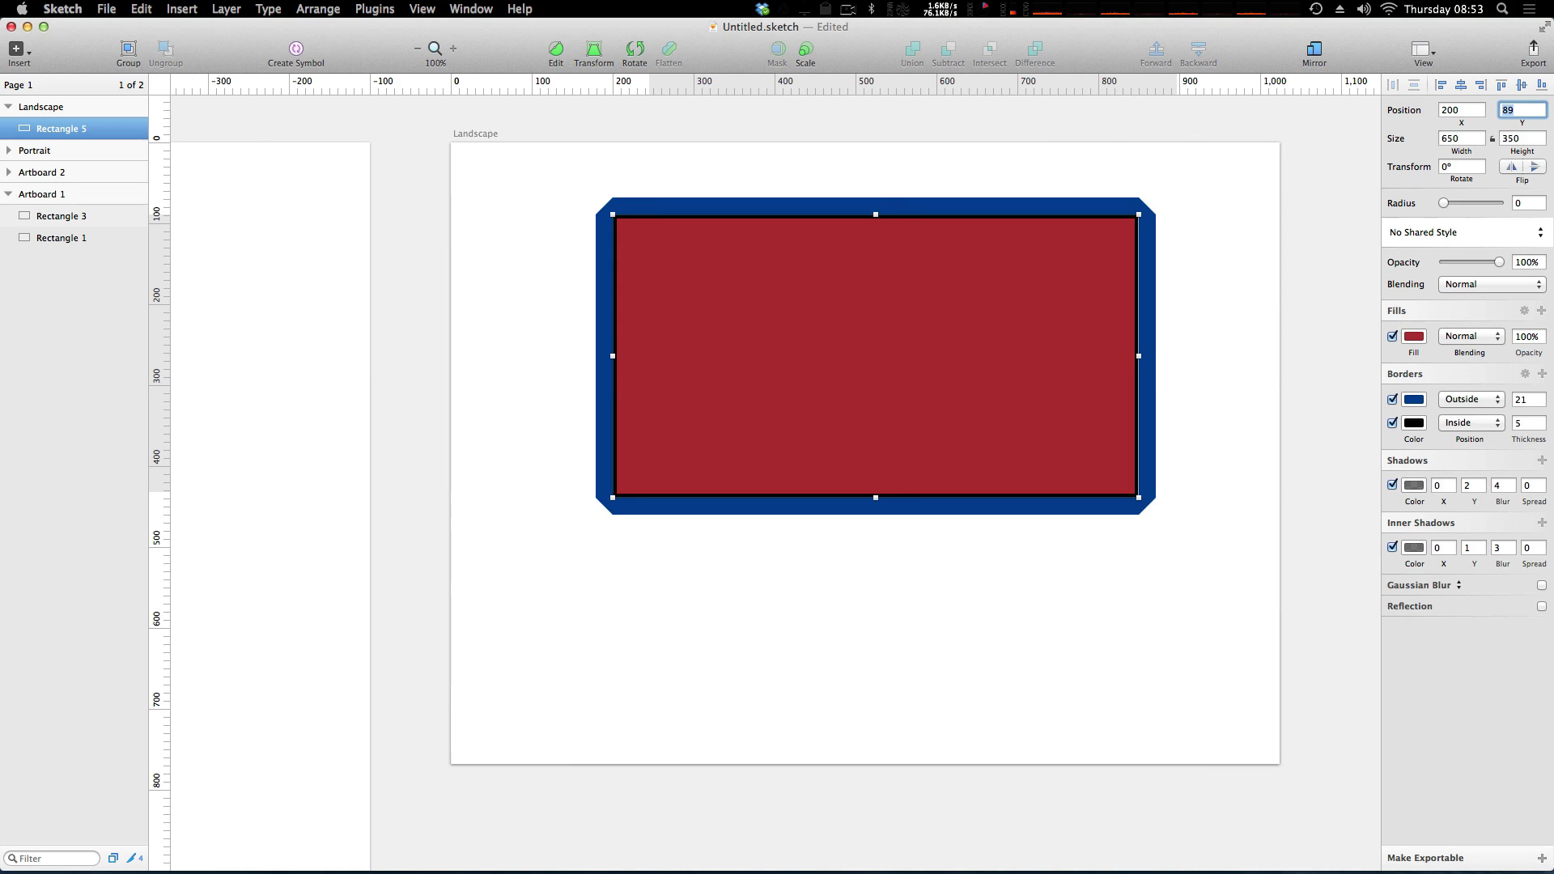
text(100)
key(Return)
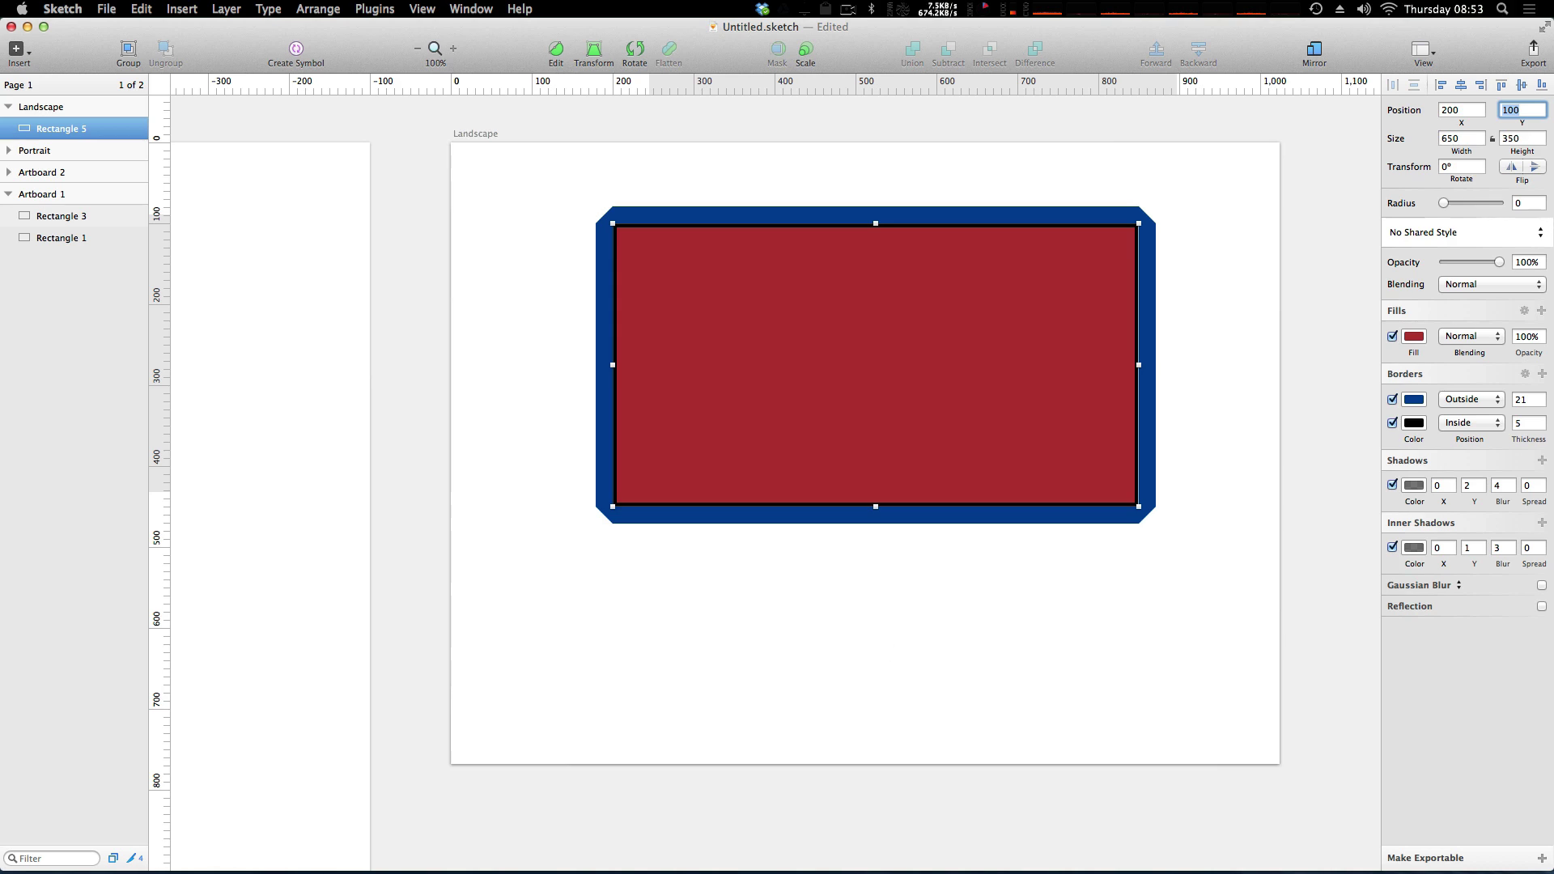
Rotate the rectangle to 4° and back to 0° so it stays level.
click(1461, 110)
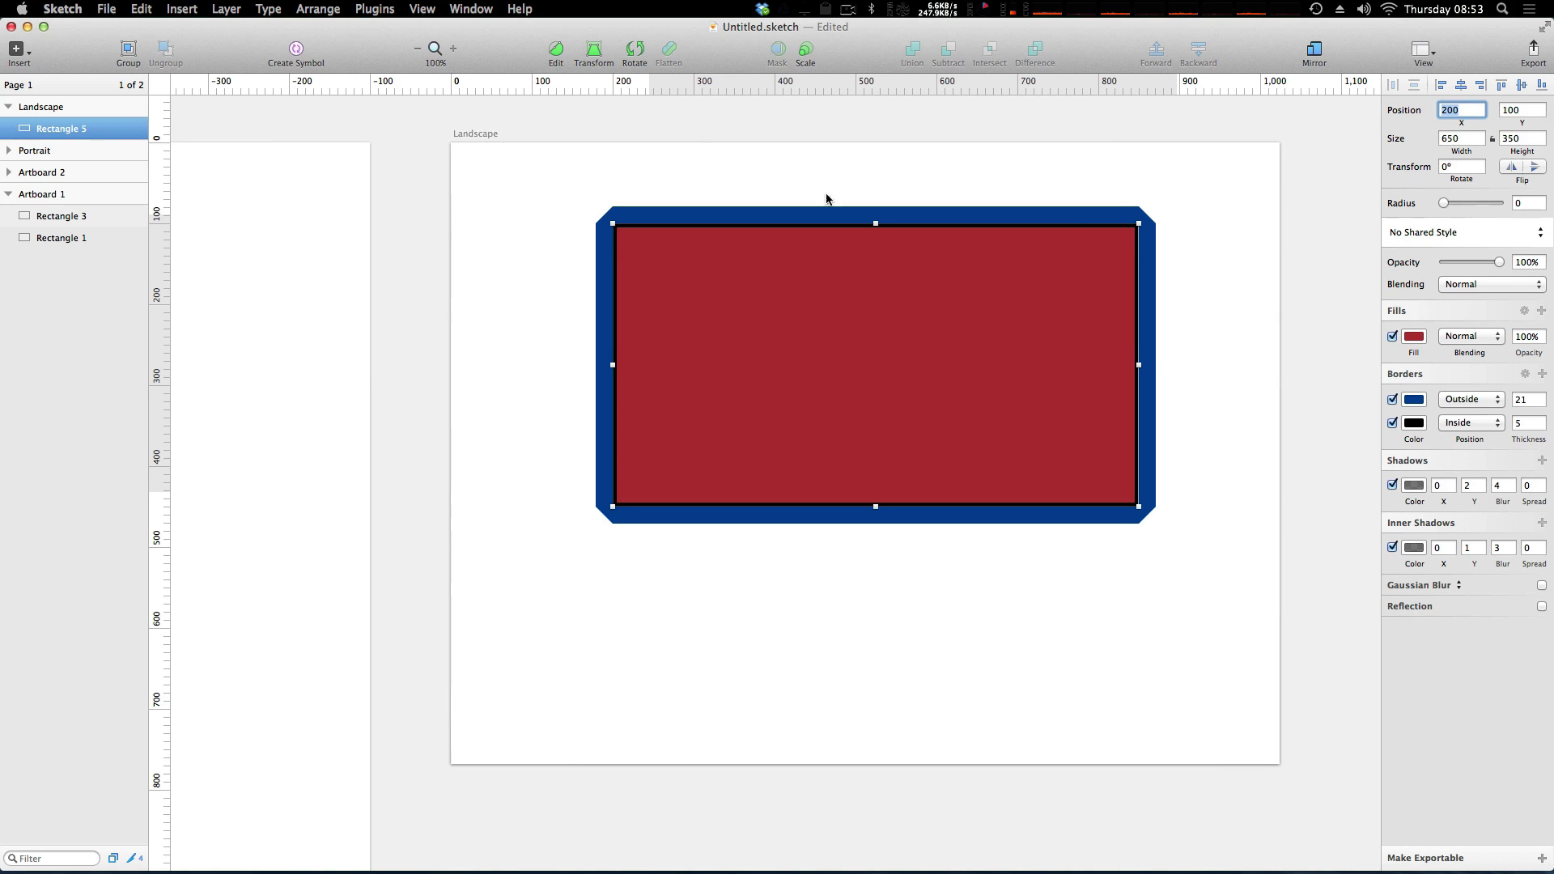
click(1448, 139)
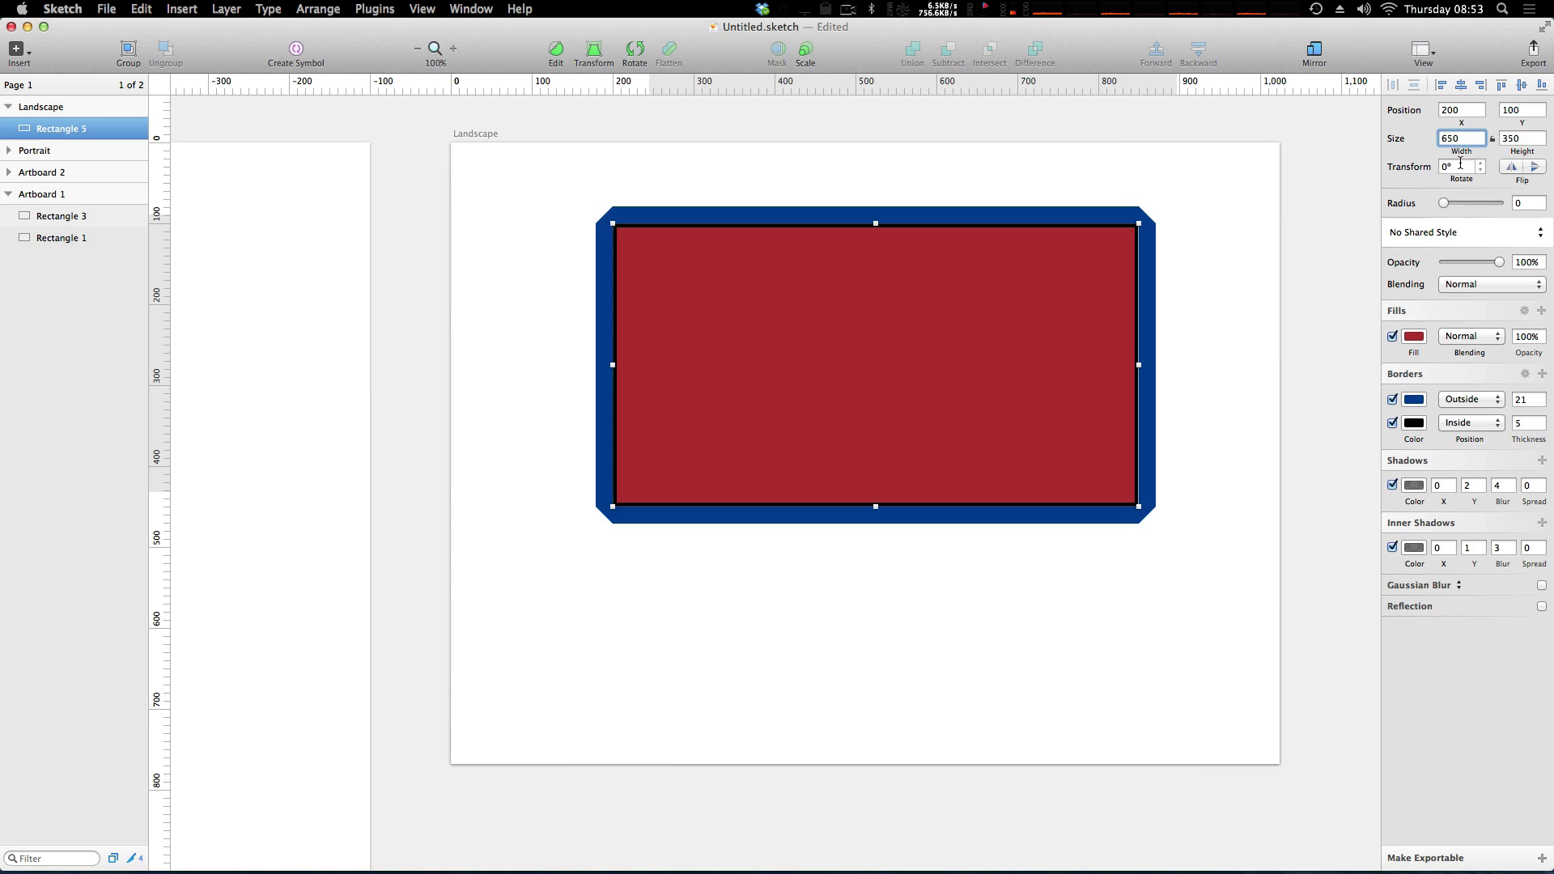
click(1459, 167)
key(Up)
key(Up)
key(Up)
key(Up)
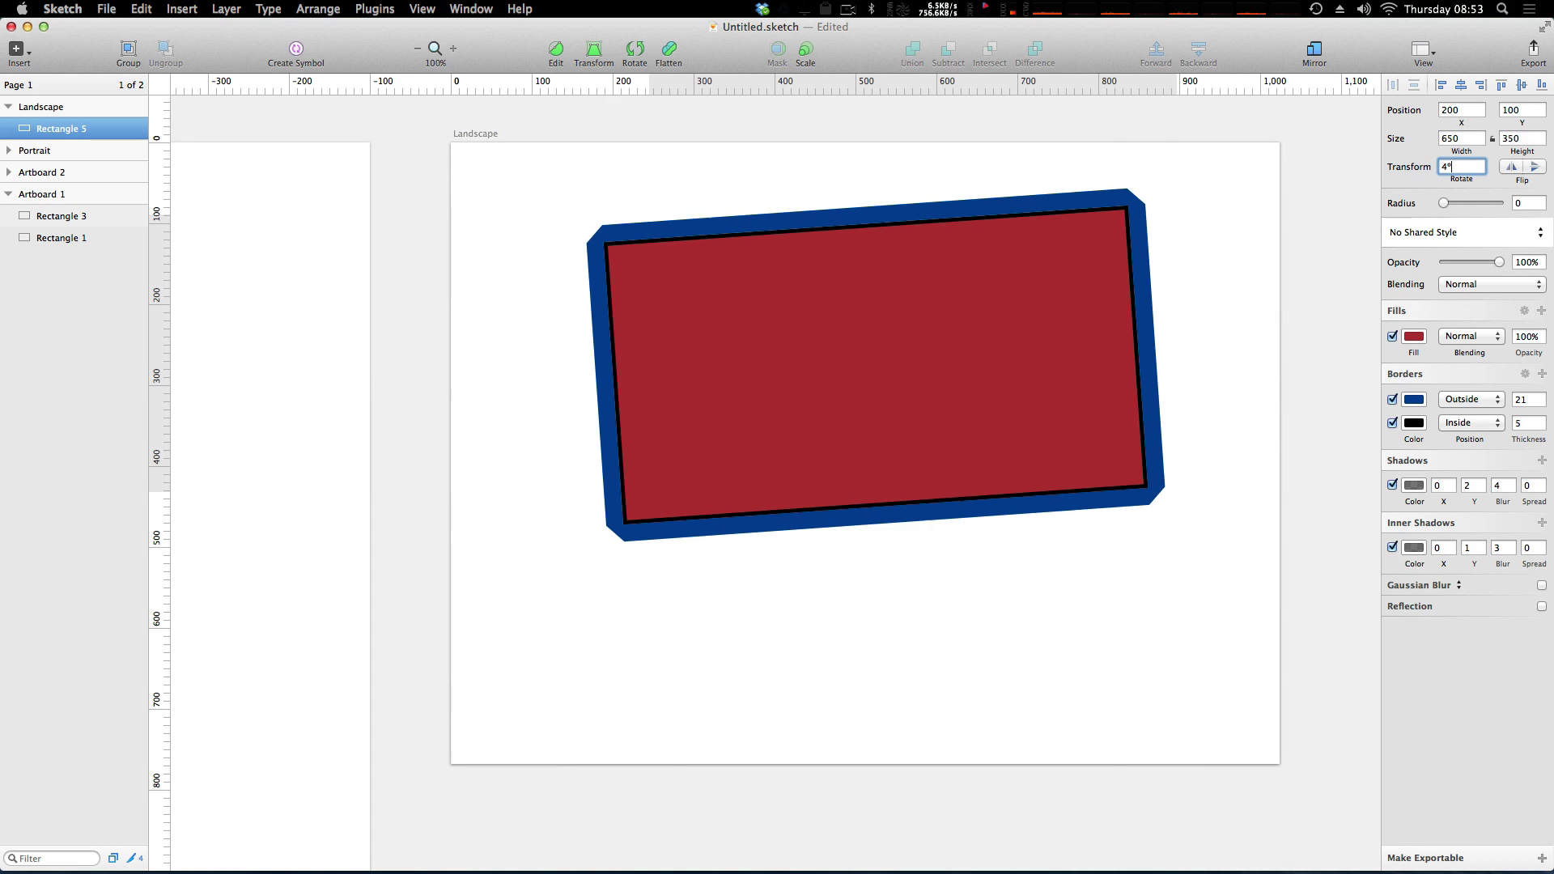
key(Down)
key(Down)
key(Down)
key(Down)
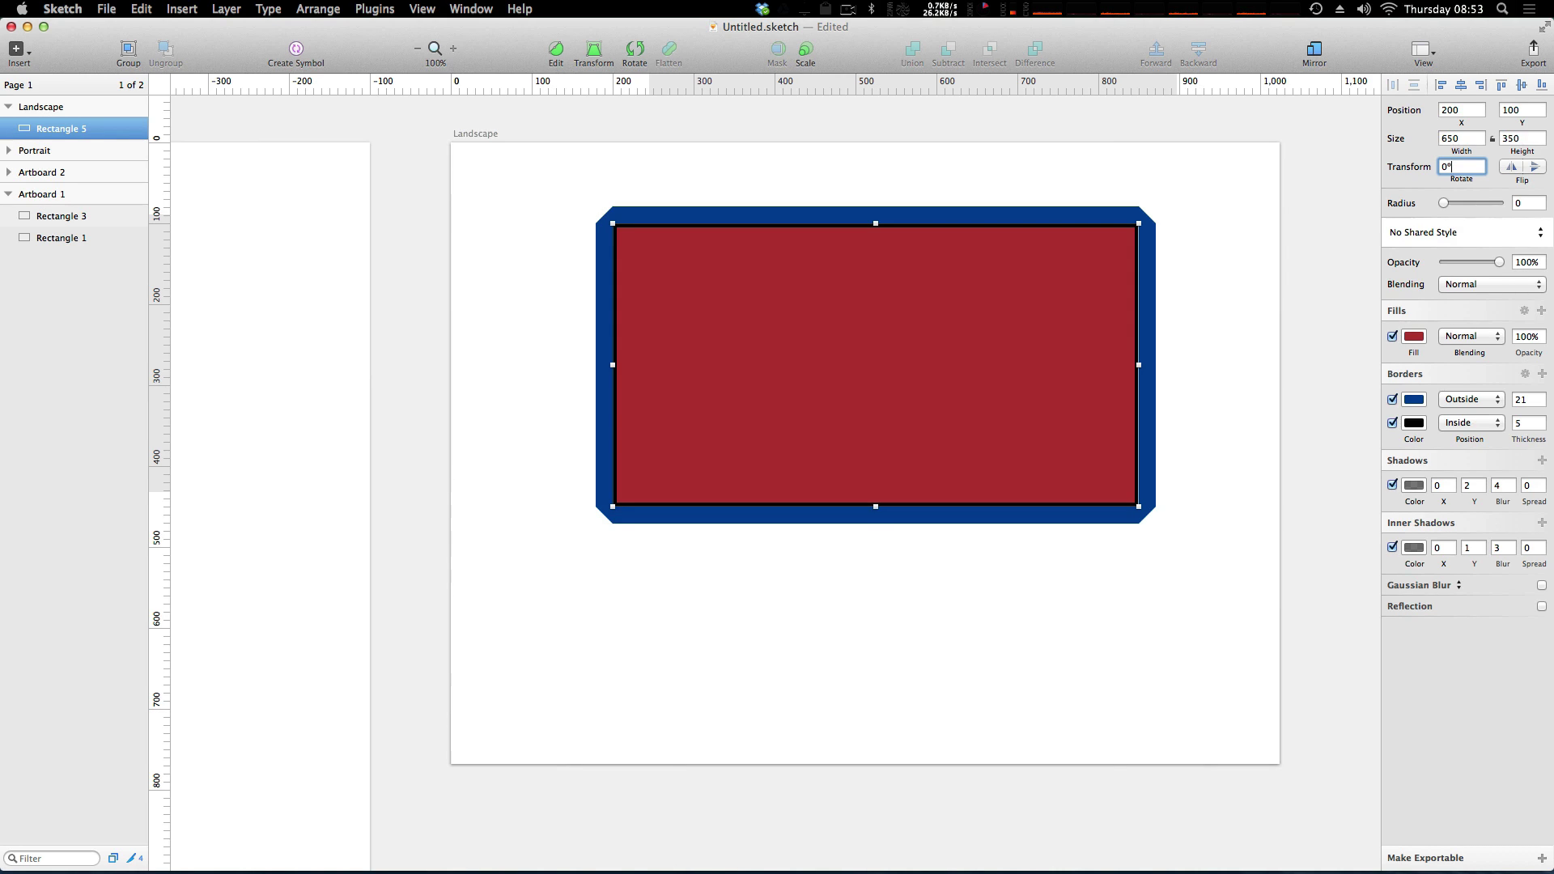
click(1494, 243)
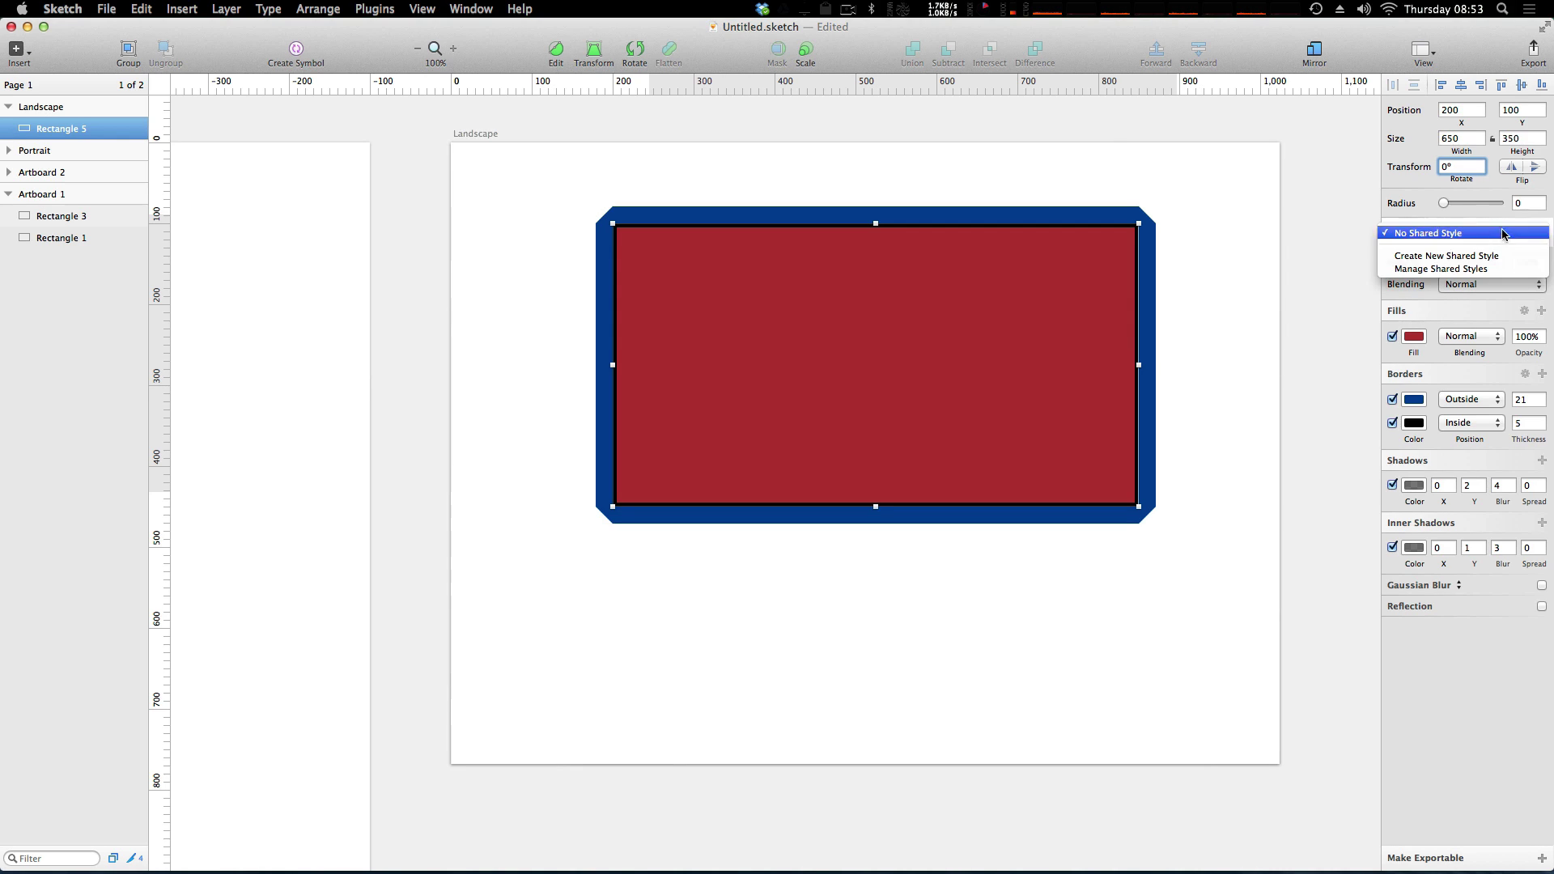
click(1427, 217)
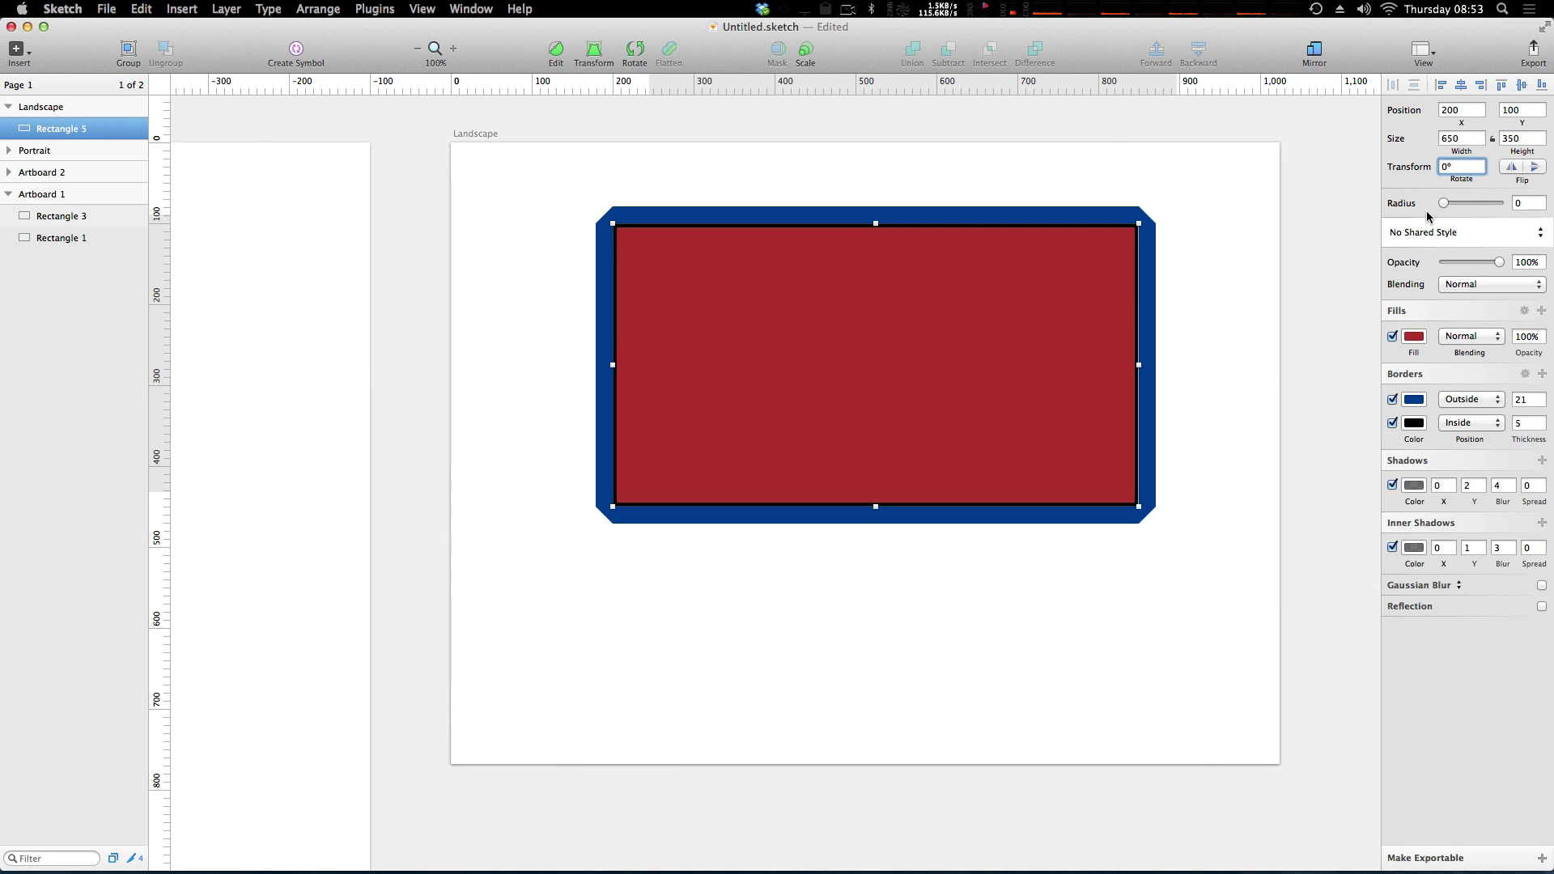
click(1212, 372)
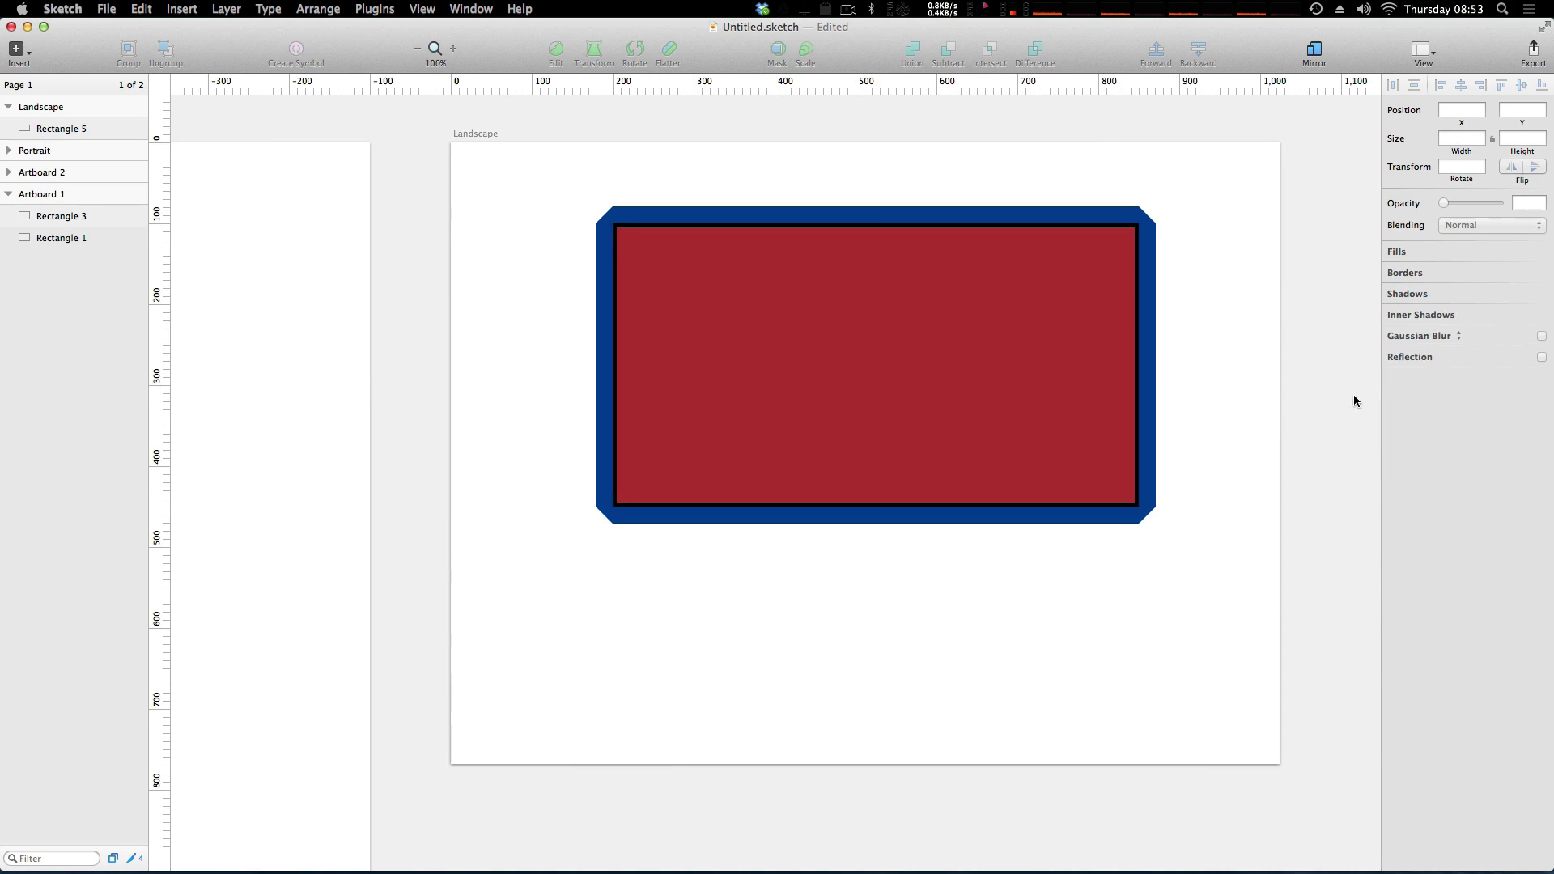
click(1049, 298)
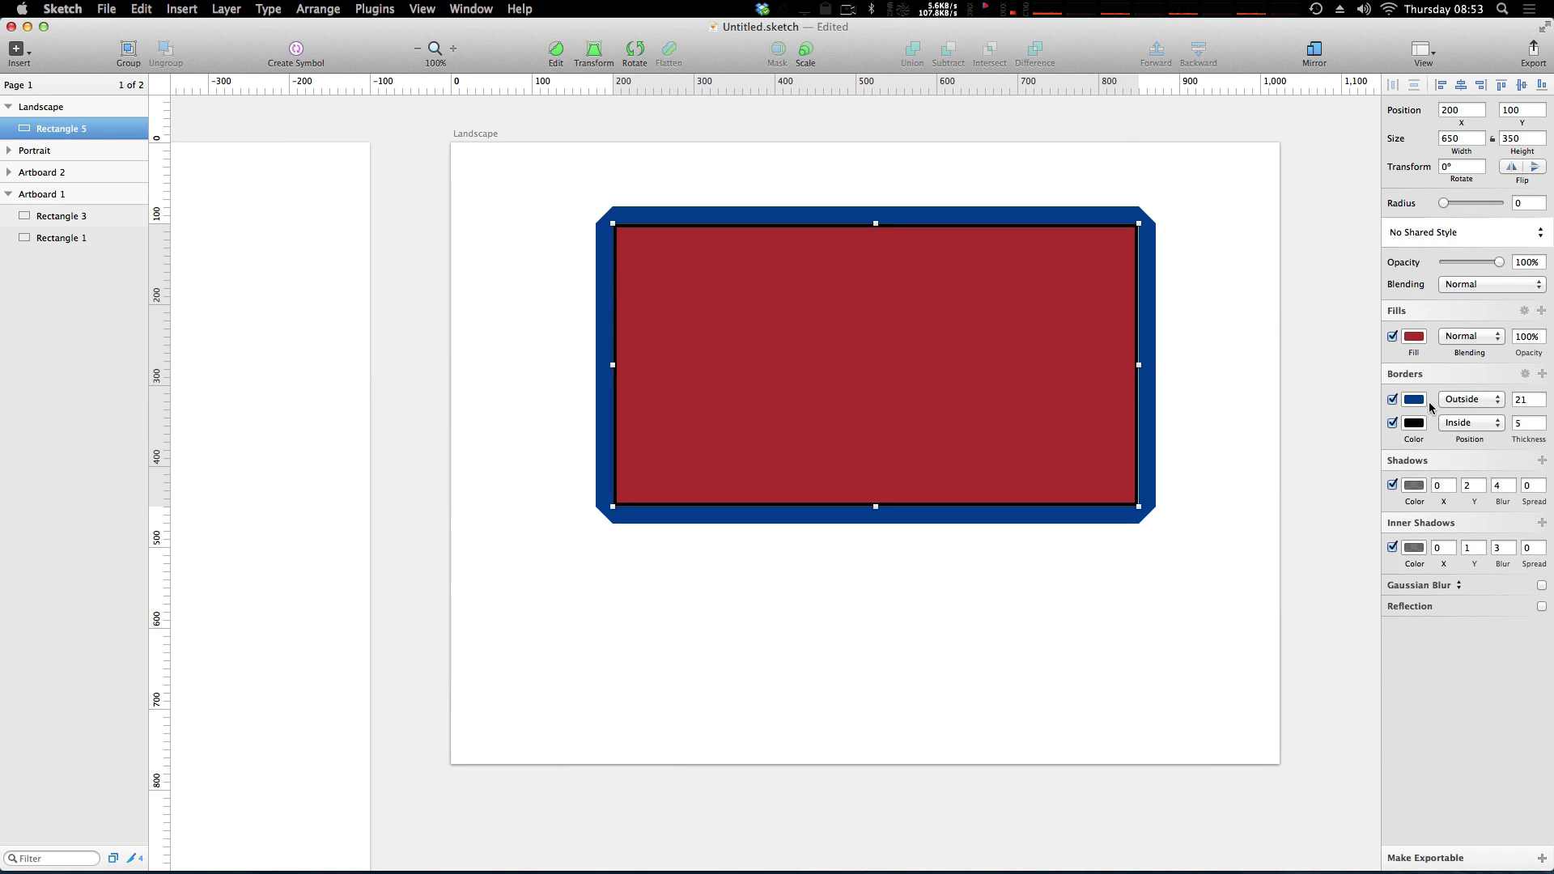